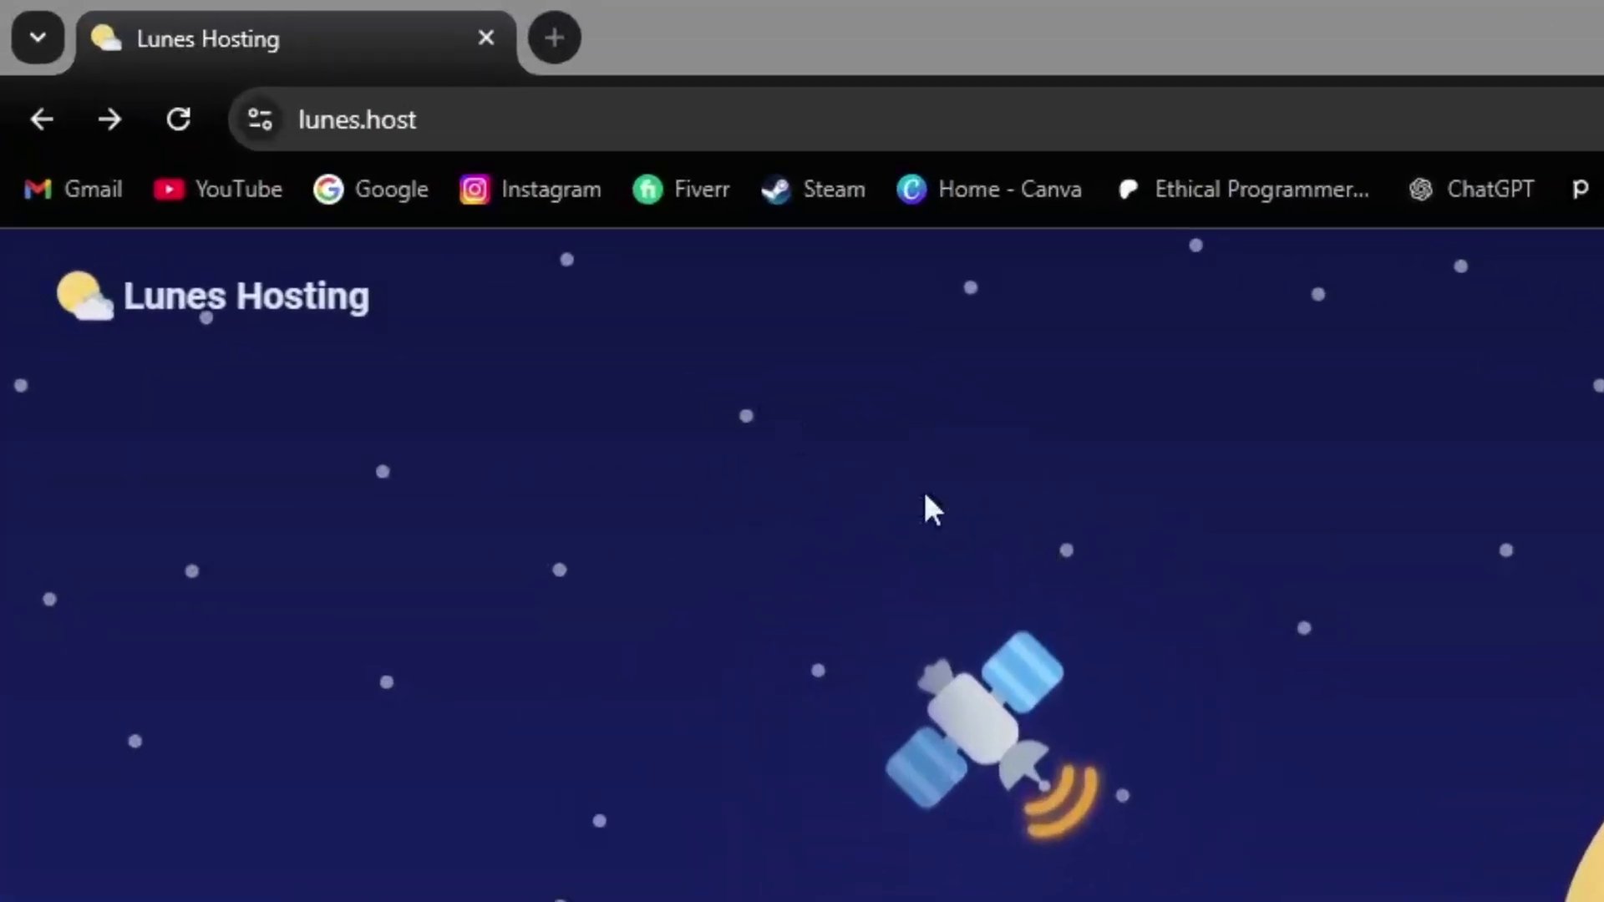
- Focus the browser on the lunes.host home page and highlight the Lunes Hosting heading
{"action": "left_click", "coordinate": [322, 125]}
{"action": "left_click", "coordinate": [883, 729]}
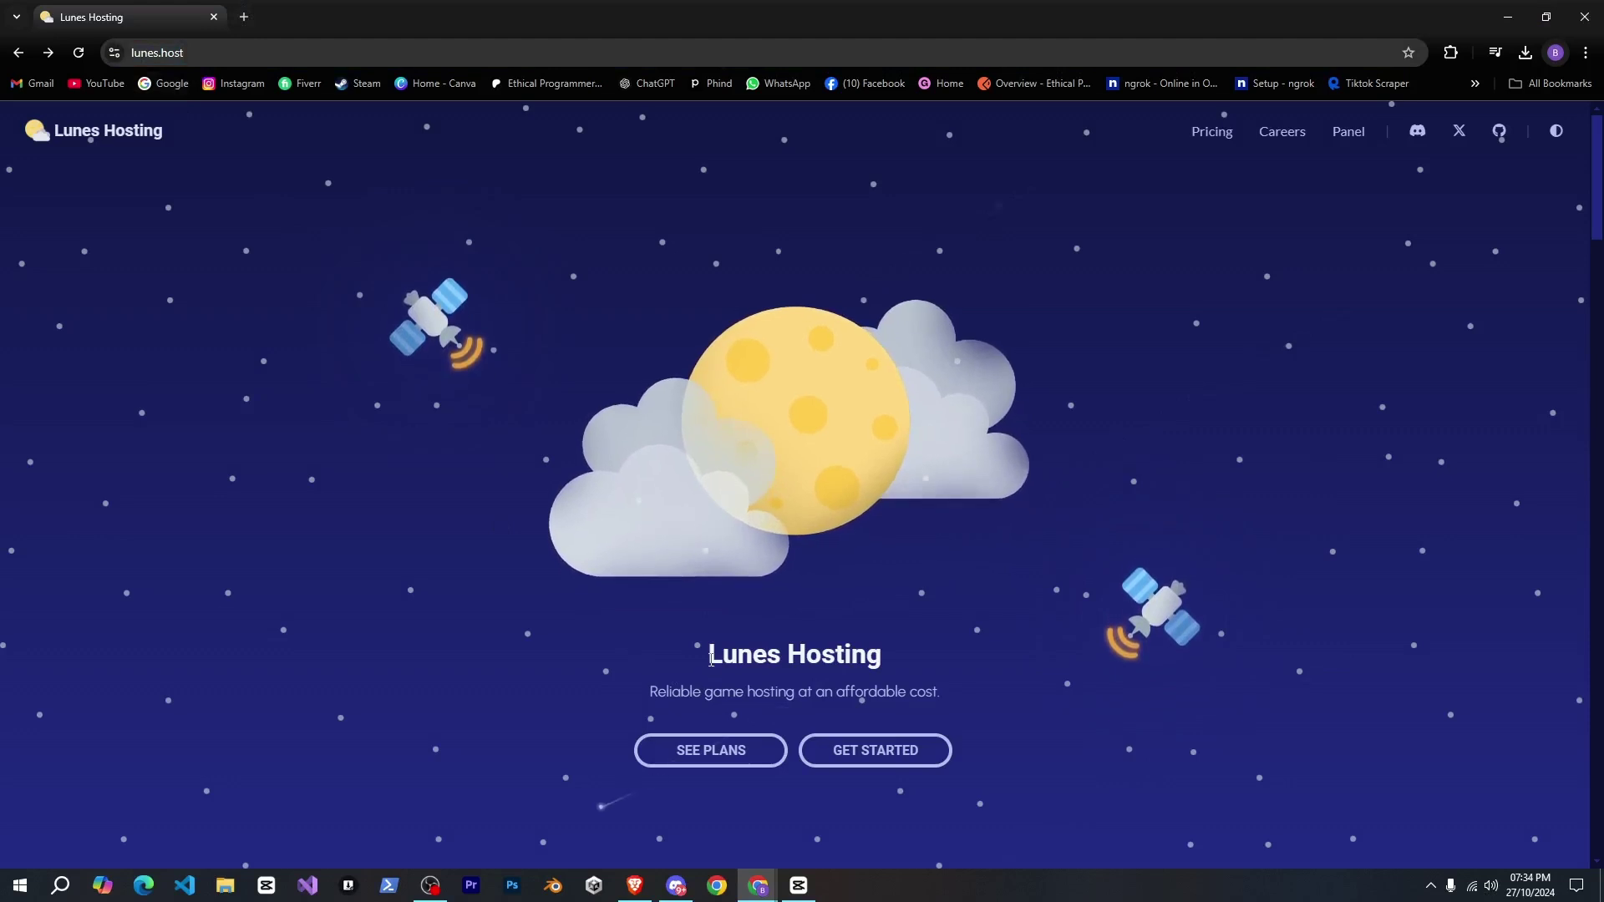
{"action": "left_click_drag", "start_coordinate": [641, 660], "coordinate": [896, 666]}
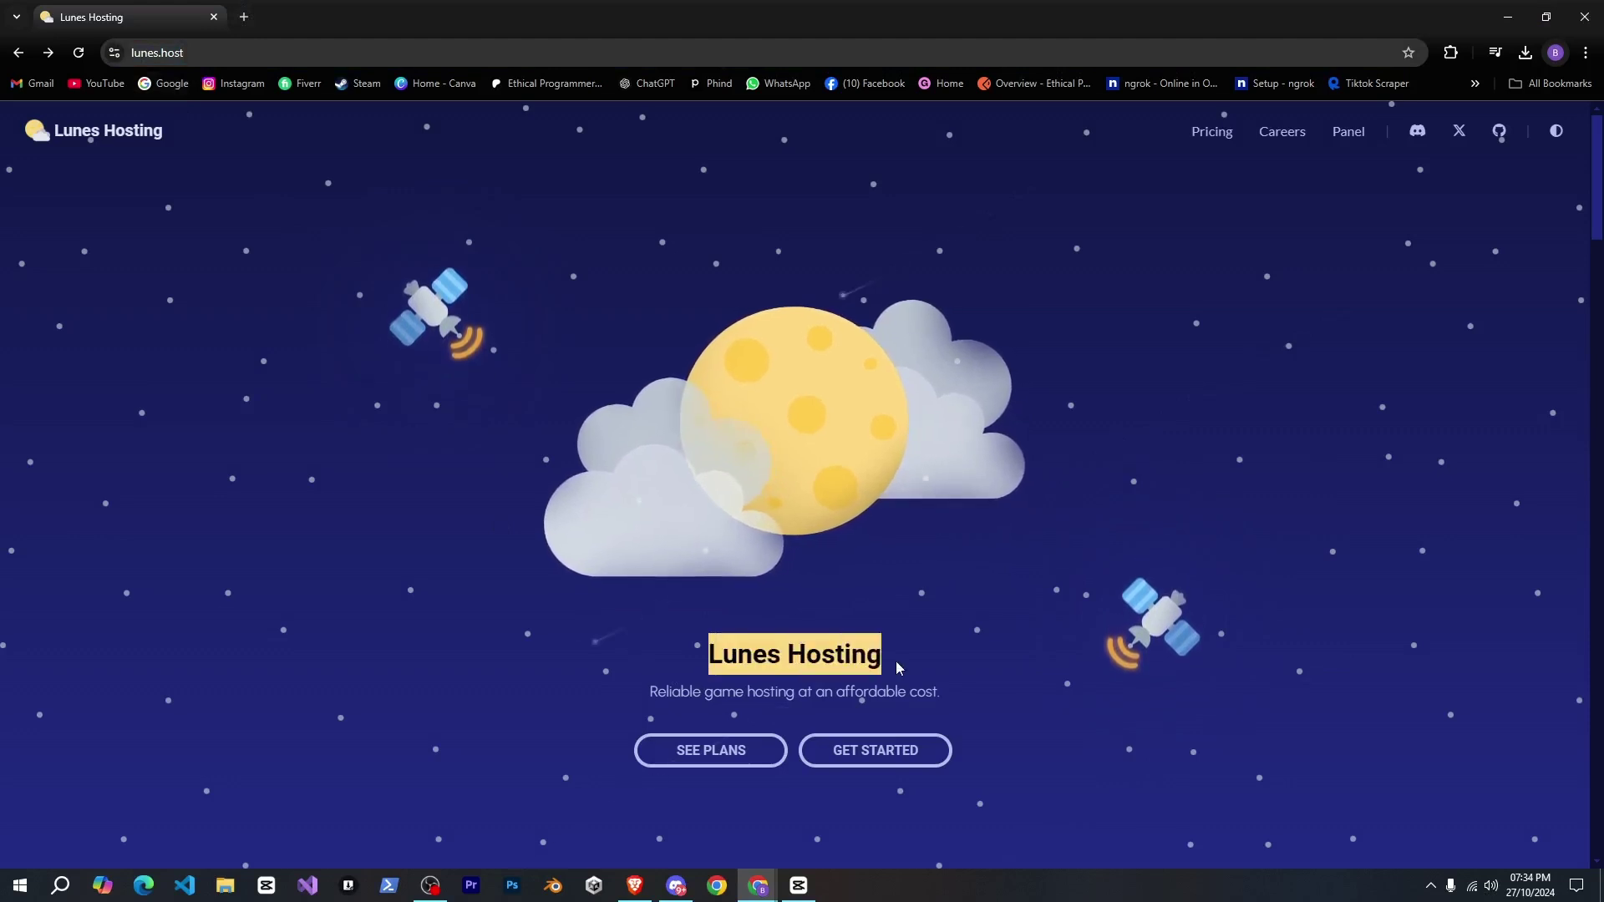
{"action": "left_click", "coordinate": [897, 666]}
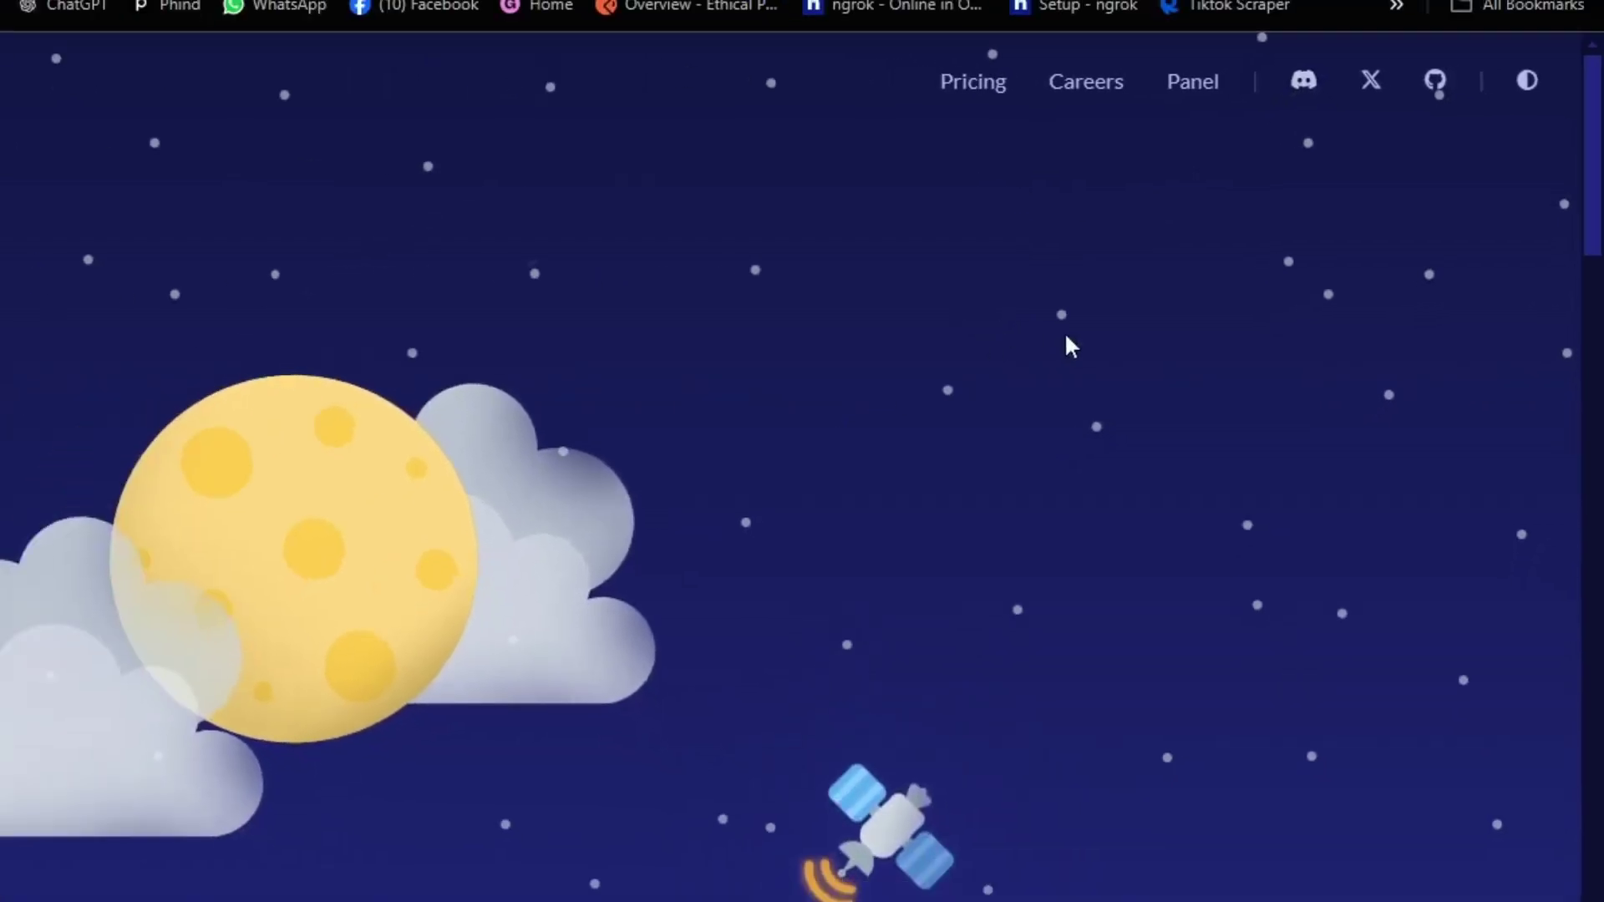
- Scroll to What we host and cycle through Discord Bots, Web Hosting, Game Servers and Databases
{"action": "scroll", "coordinate": [1233, 295], "scroll_direction": "down", "scroll_amount": 5}
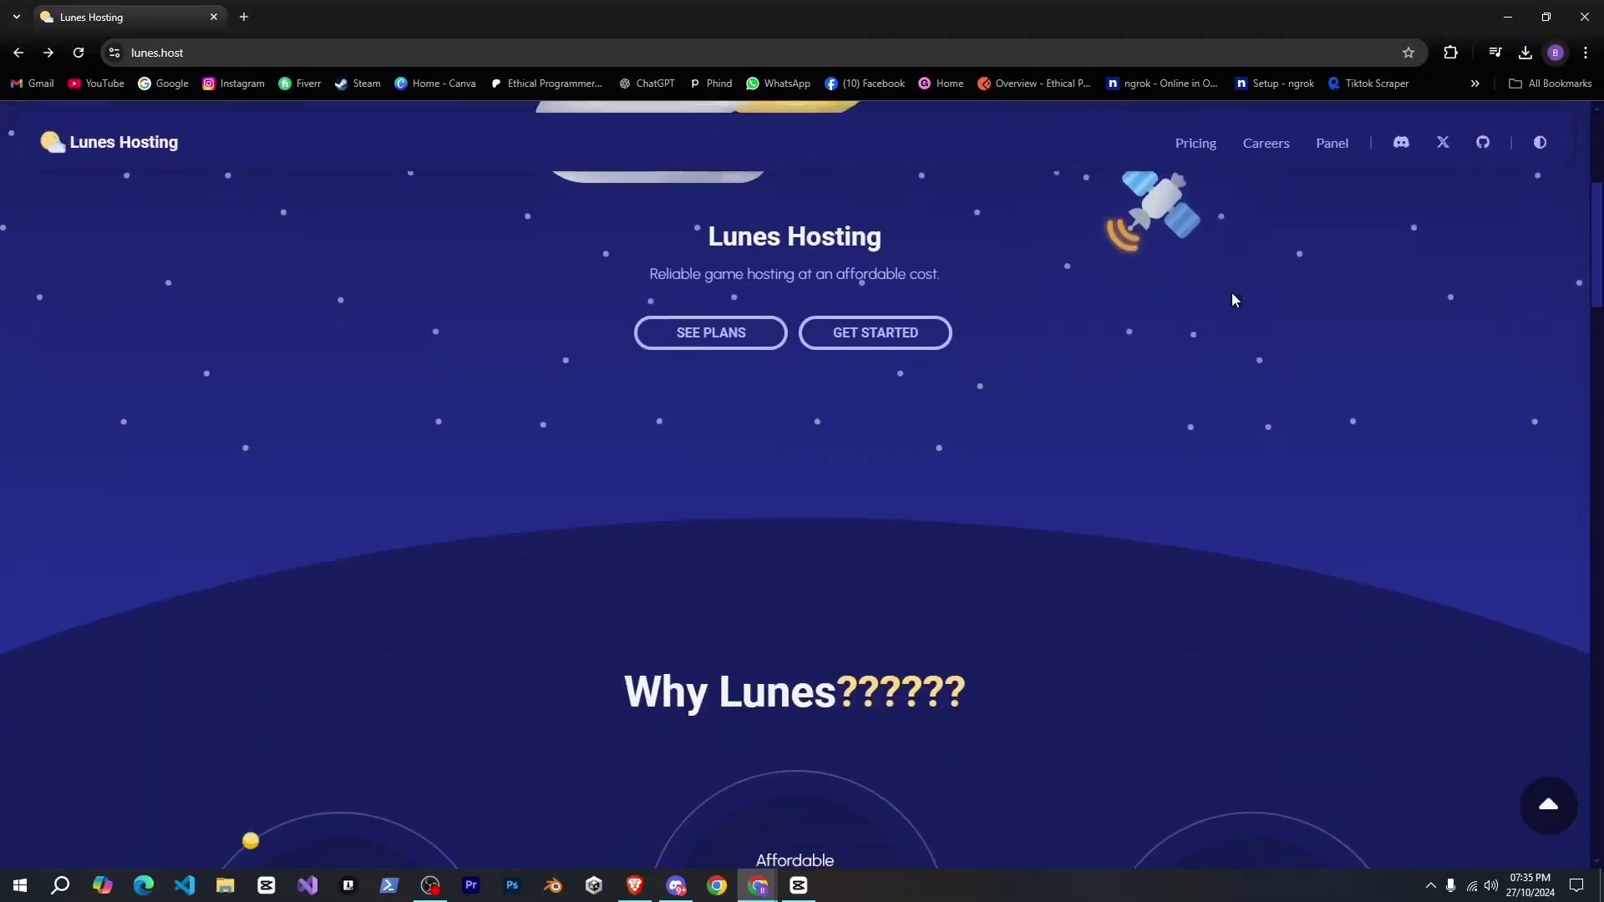
{"action": "scroll", "coordinate": [1233, 299], "scroll_direction": "down", "scroll_amount": 10}
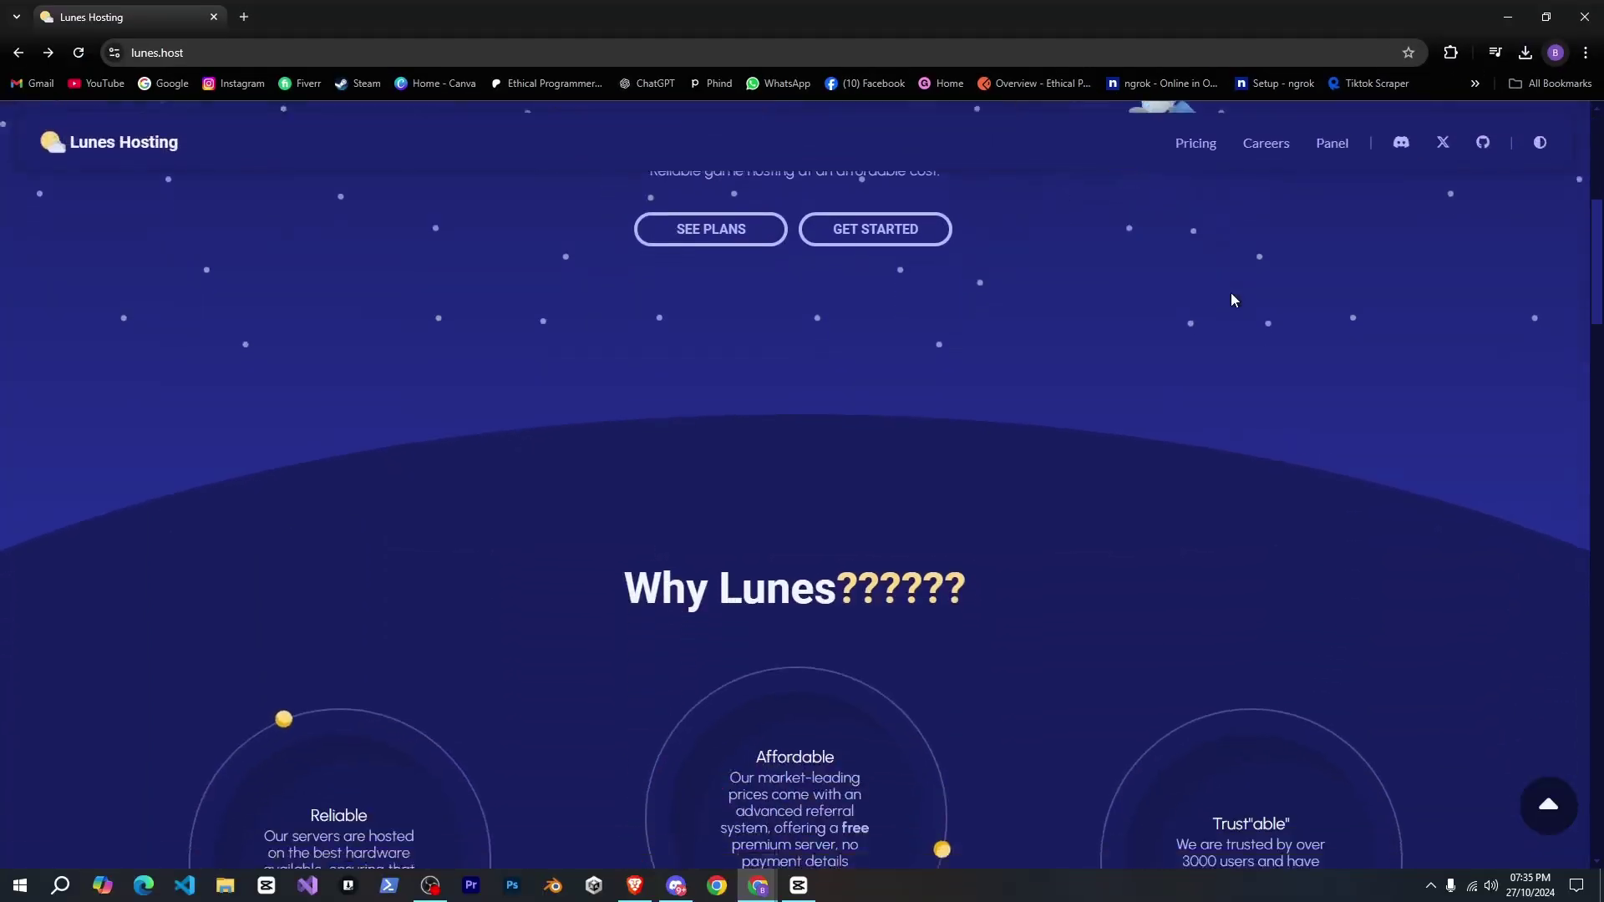
{"action": "scroll", "coordinate": [1230, 299], "scroll_direction": "down", "scroll_amount": 1}
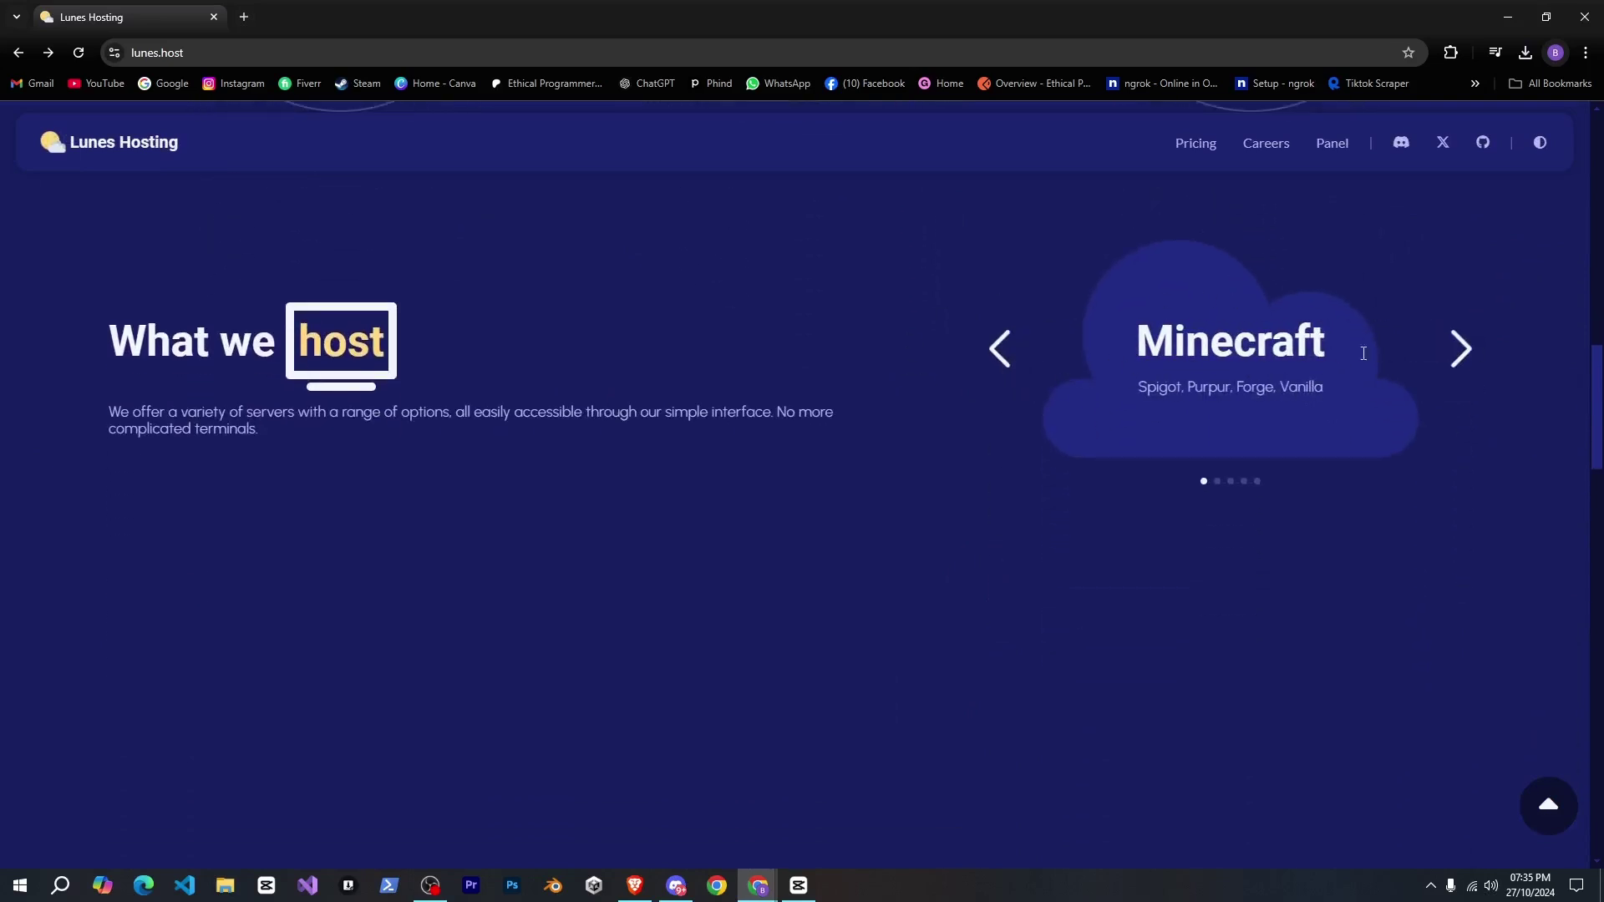
{"action": "left_click", "coordinate": [1470, 360]}
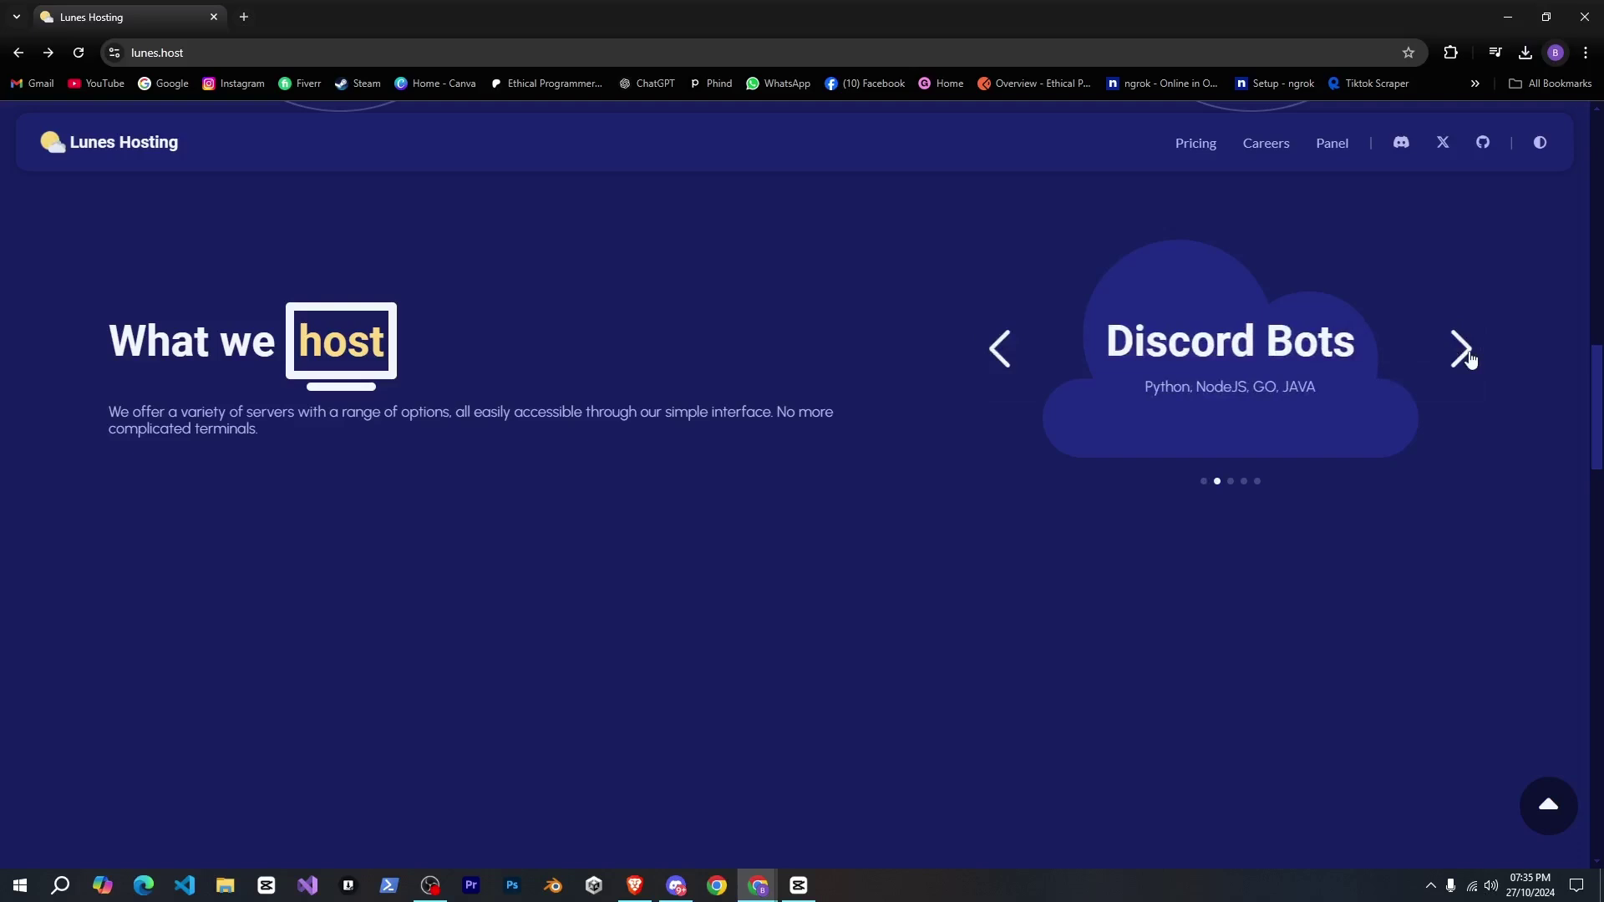
{"action": "left_click", "coordinate": [1470, 359]}
{"action": "left_click", "coordinate": [1468, 358]}
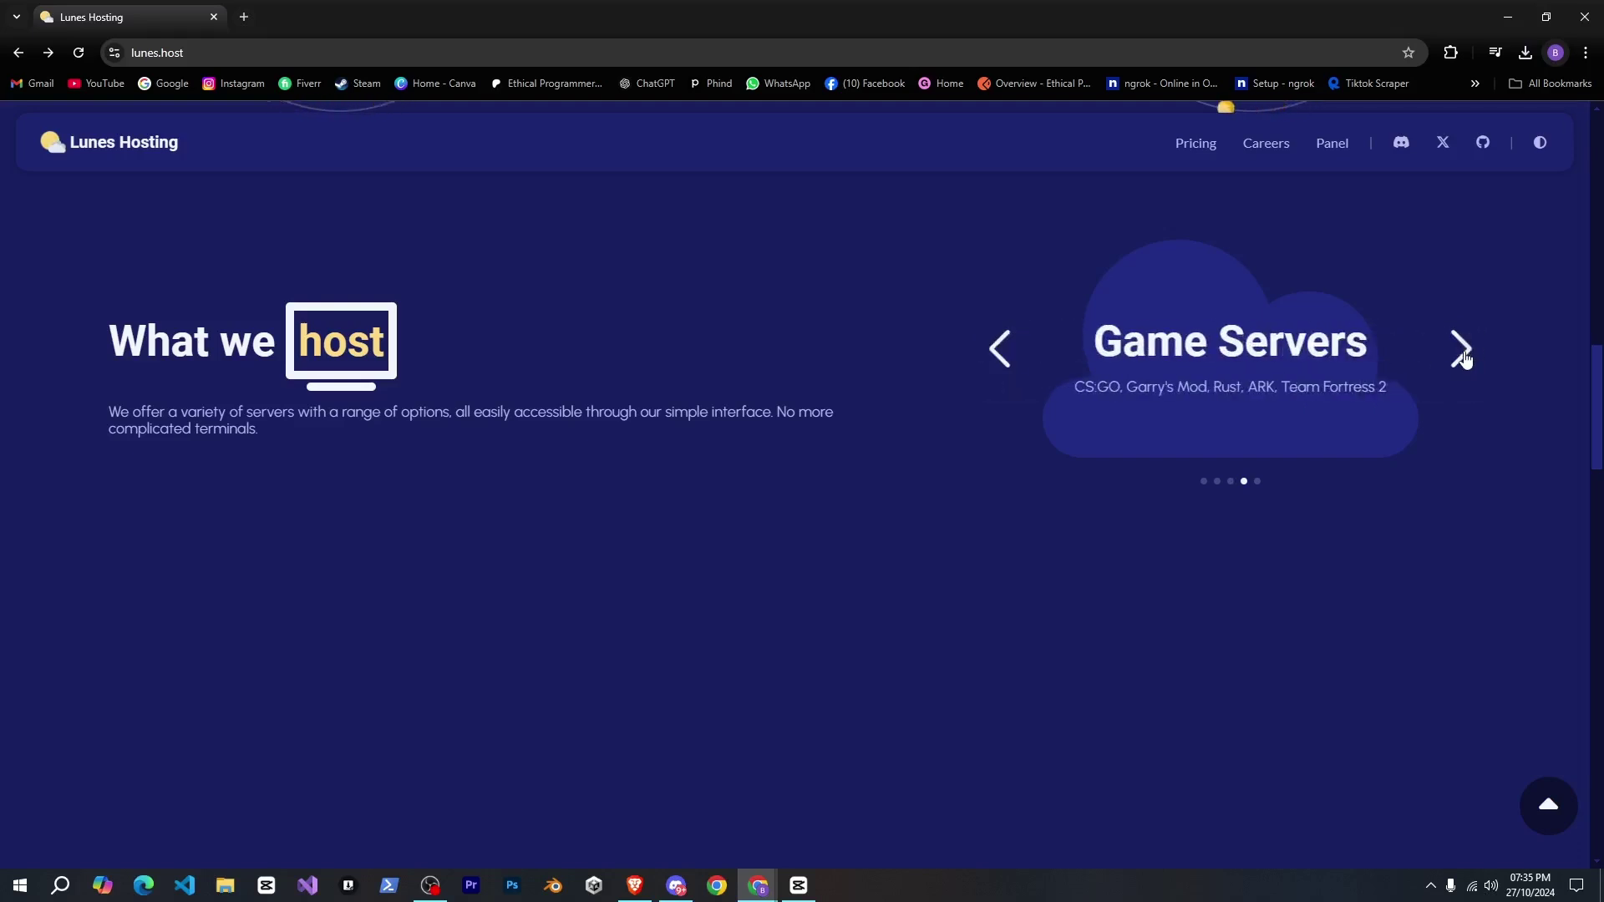
{"action": "left_click", "coordinate": [1465, 358]}
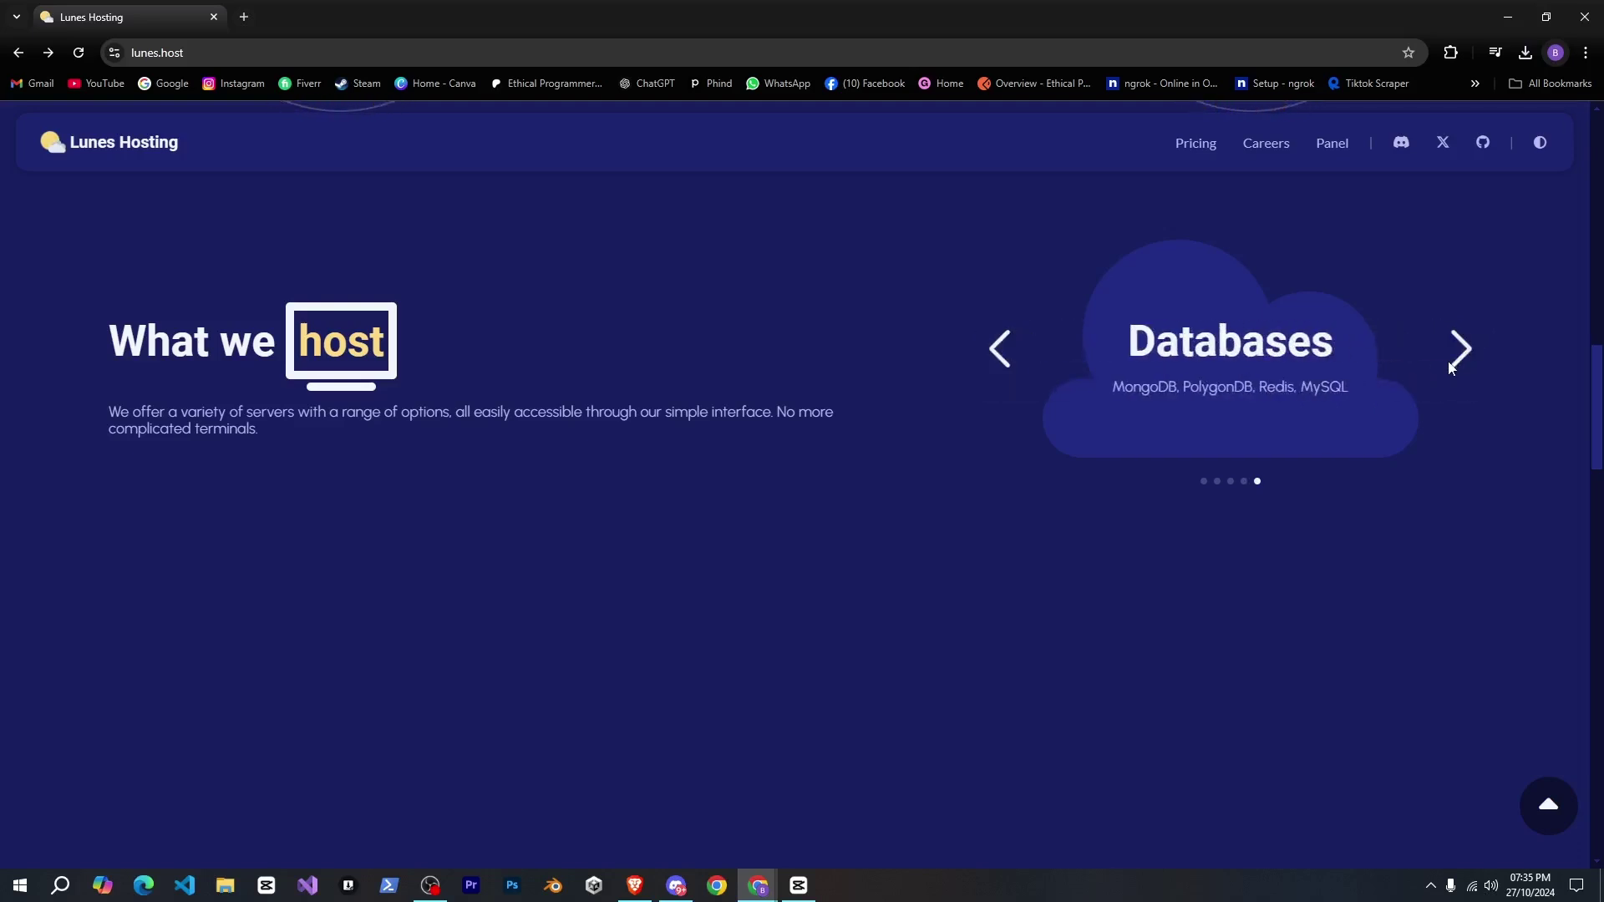
- Scroll the pricing plan cards, highlighting the $1 price of LS-0
{"action": "scroll", "coordinate": [1447, 361], "scroll_direction": "down", "scroll_amount": 5}
{"action": "scroll", "coordinate": [1403, 300], "scroll_direction": "up", "scroll_amount": 4}
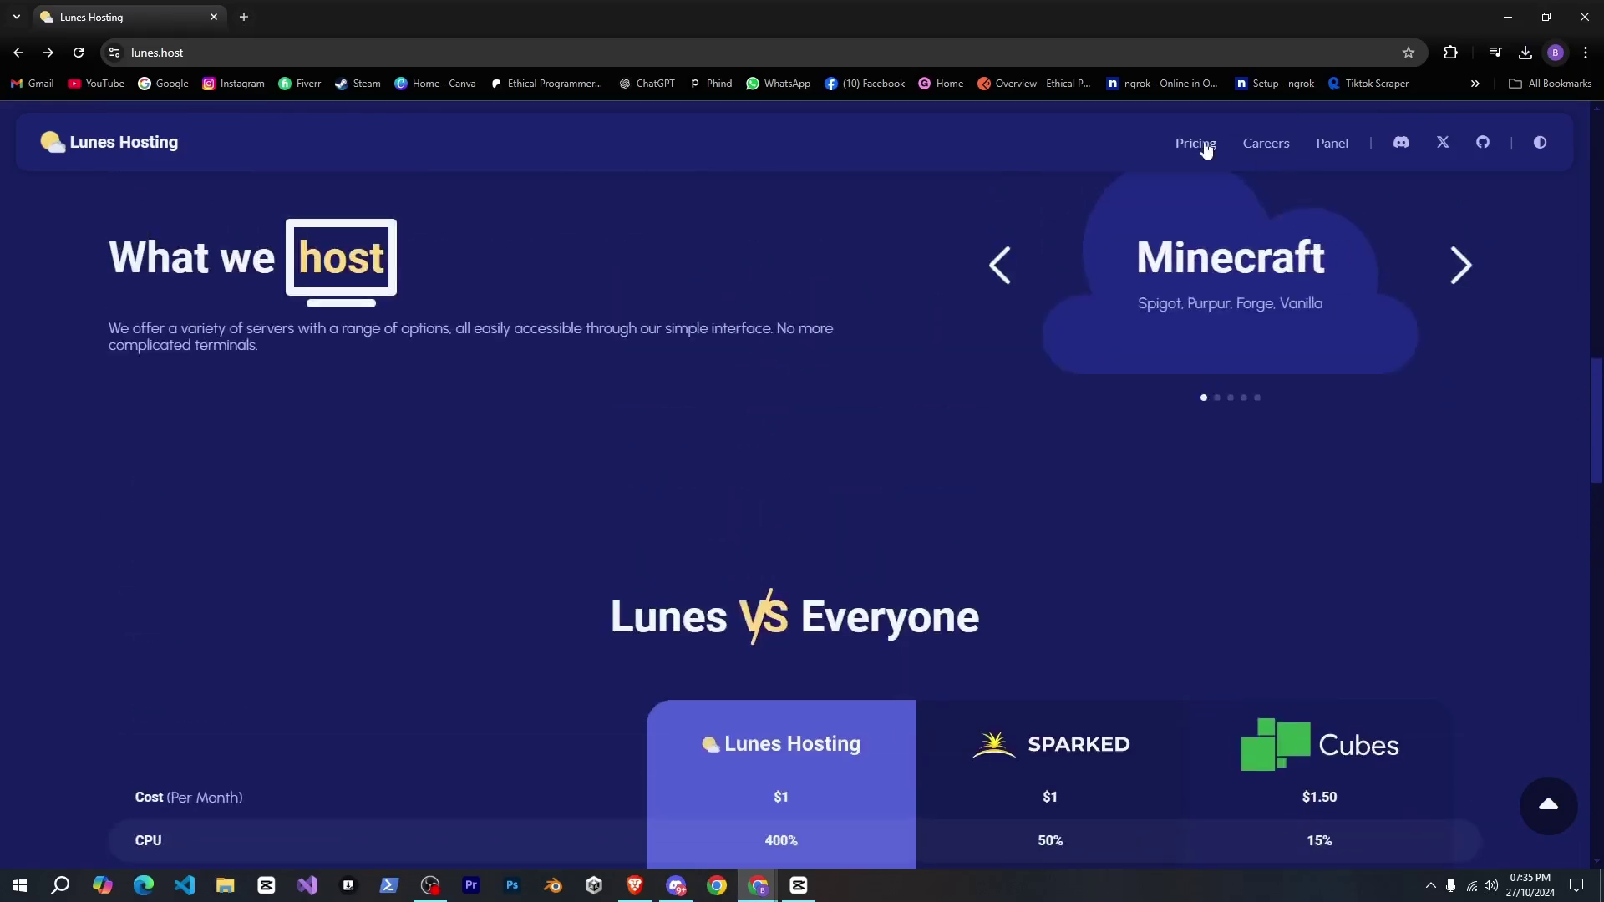
{"action": "scroll", "coordinate": [614, 432], "scroll_direction": "down", "scroll_amount": 2}
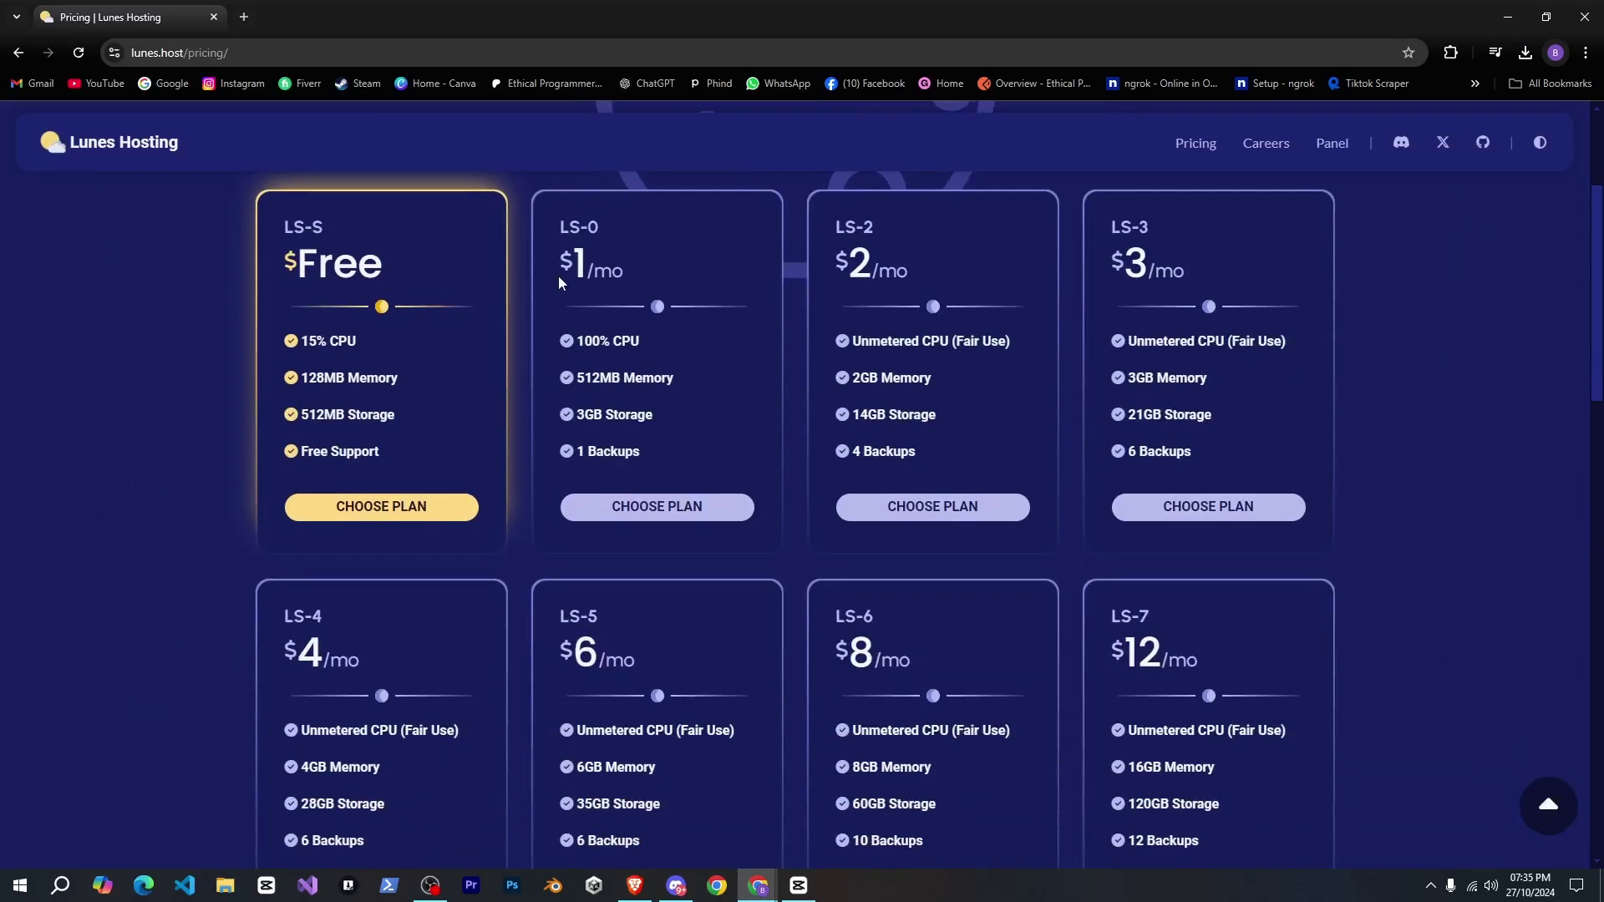
{"action": "left_click_drag", "start_coordinate": [558, 282], "coordinate": [601, 272]}
{"action": "left_click", "coordinate": [640, 283]}
{"action": "scroll", "coordinate": [787, 360], "scroll_direction": "down", "scroll_amount": 2}
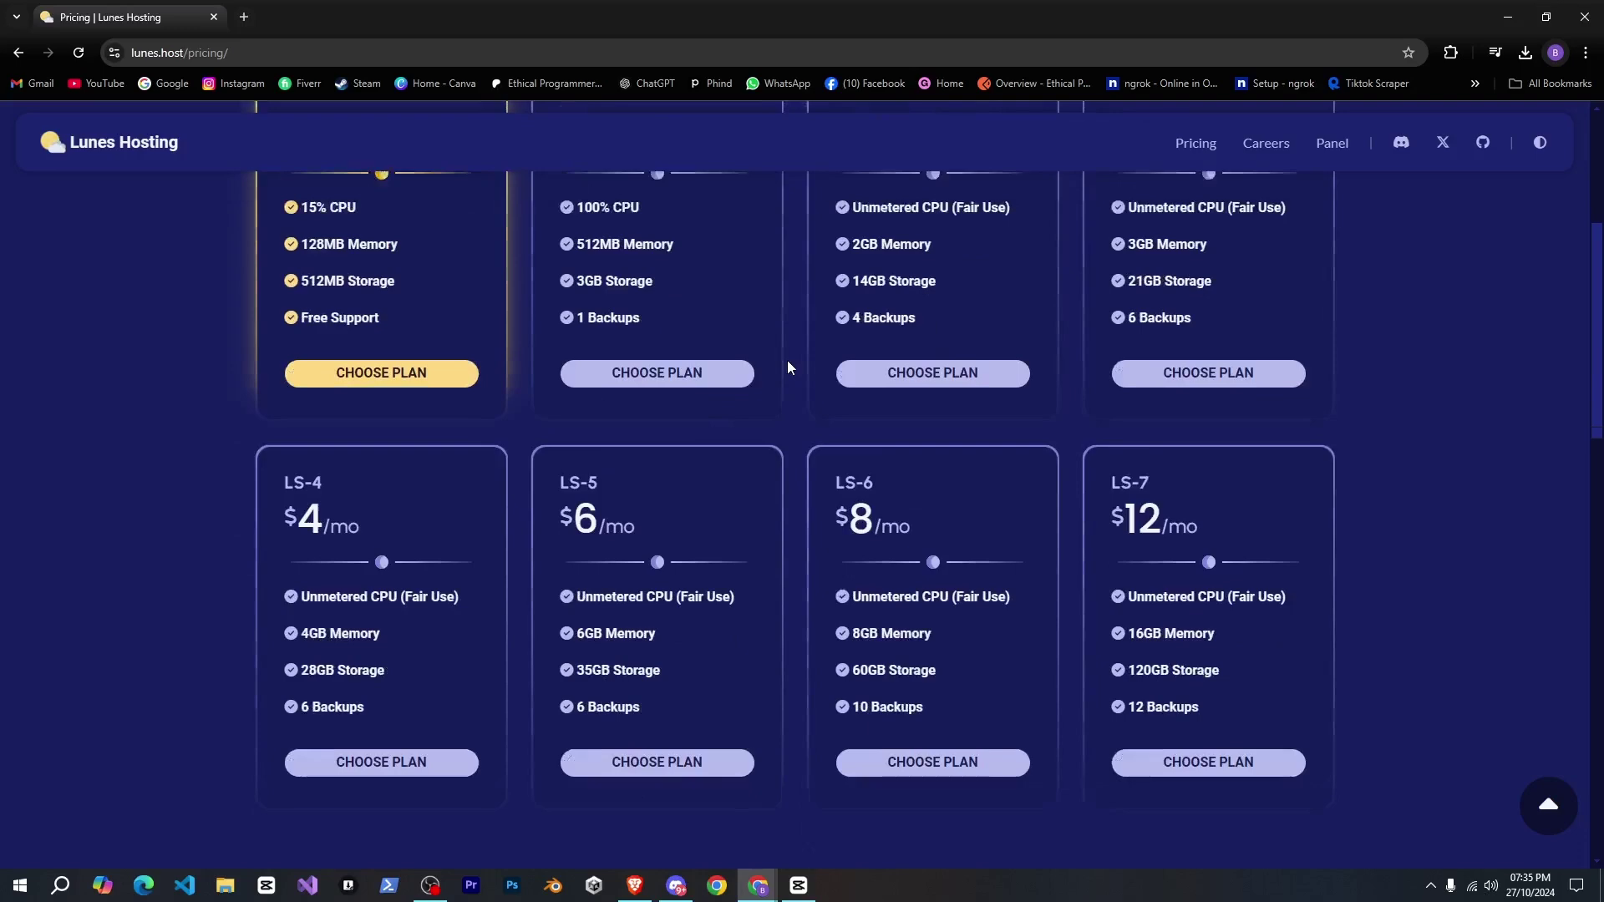
{"action": "scroll", "coordinate": [803, 498], "scroll_direction": "down", "scroll_amount": 2}
{"action": "scroll", "coordinate": [804, 499], "scroll_direction": "up", "scroll_amount": 7}
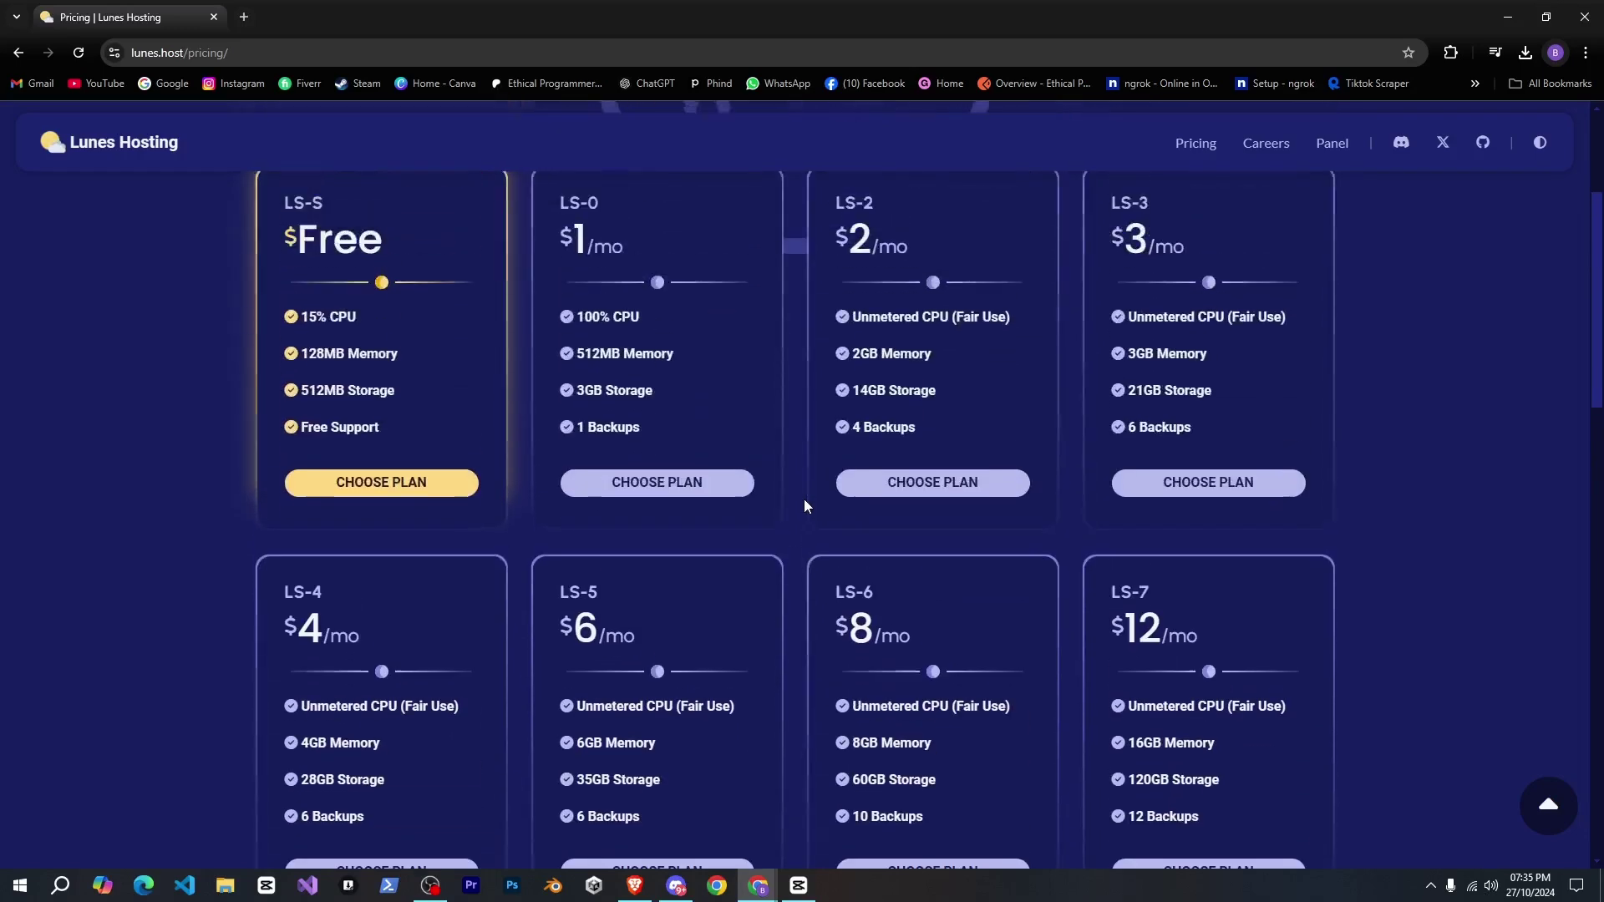
- Review the plans up to the LS-7 price and pick the free LS-S plan
{"action": "mouse_move", "coordinate": [431, 518]}
{"action": "left_mouse_down"}
{"action": "mouse_move", "coordinate": [283, 516]}
{"action": "mouse_move", "coordinate": [426, 517]}
{"action": "left_mouse_up"}
{"action": "scroll", "coordinate": [981, 533], "scroll_direction": "down", "scroll_amount": 5}
{"action": "scroll", "coordinate": [981, 527], "scroll_direction": "down", "scroll_amount": 1}
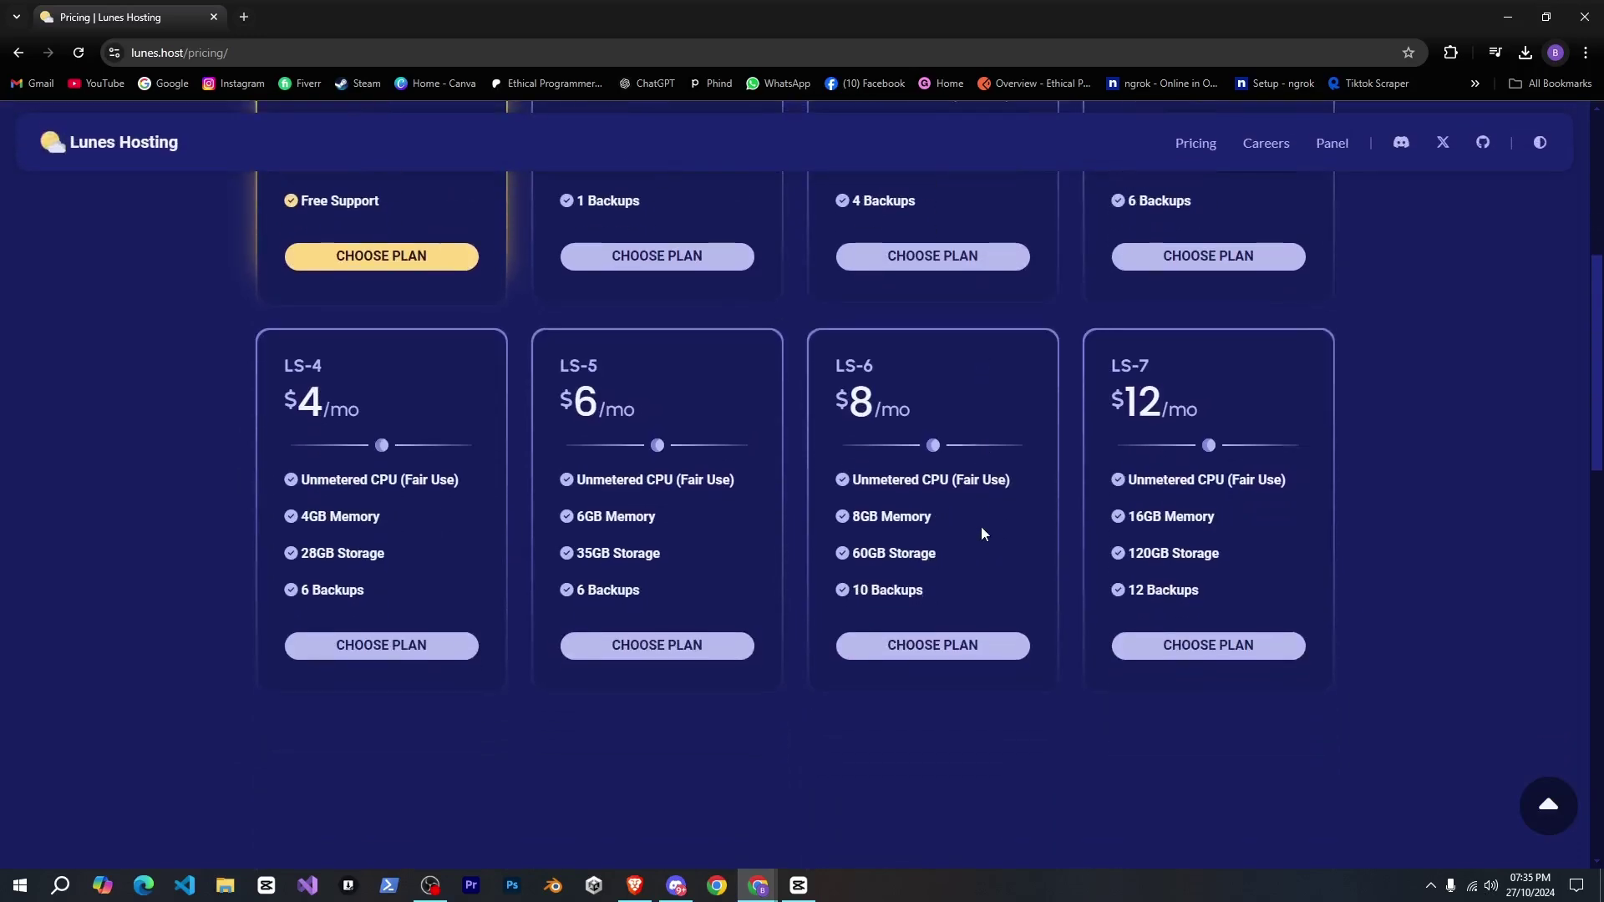
{"action": "scroll", "coordinate": [939, 511], "scroll_direction": "up", "scroll_amount": 4}
{"action": "scroll", "coordinate": [940, 512], "scroll_direction": "down", "scroll_amount": 3}
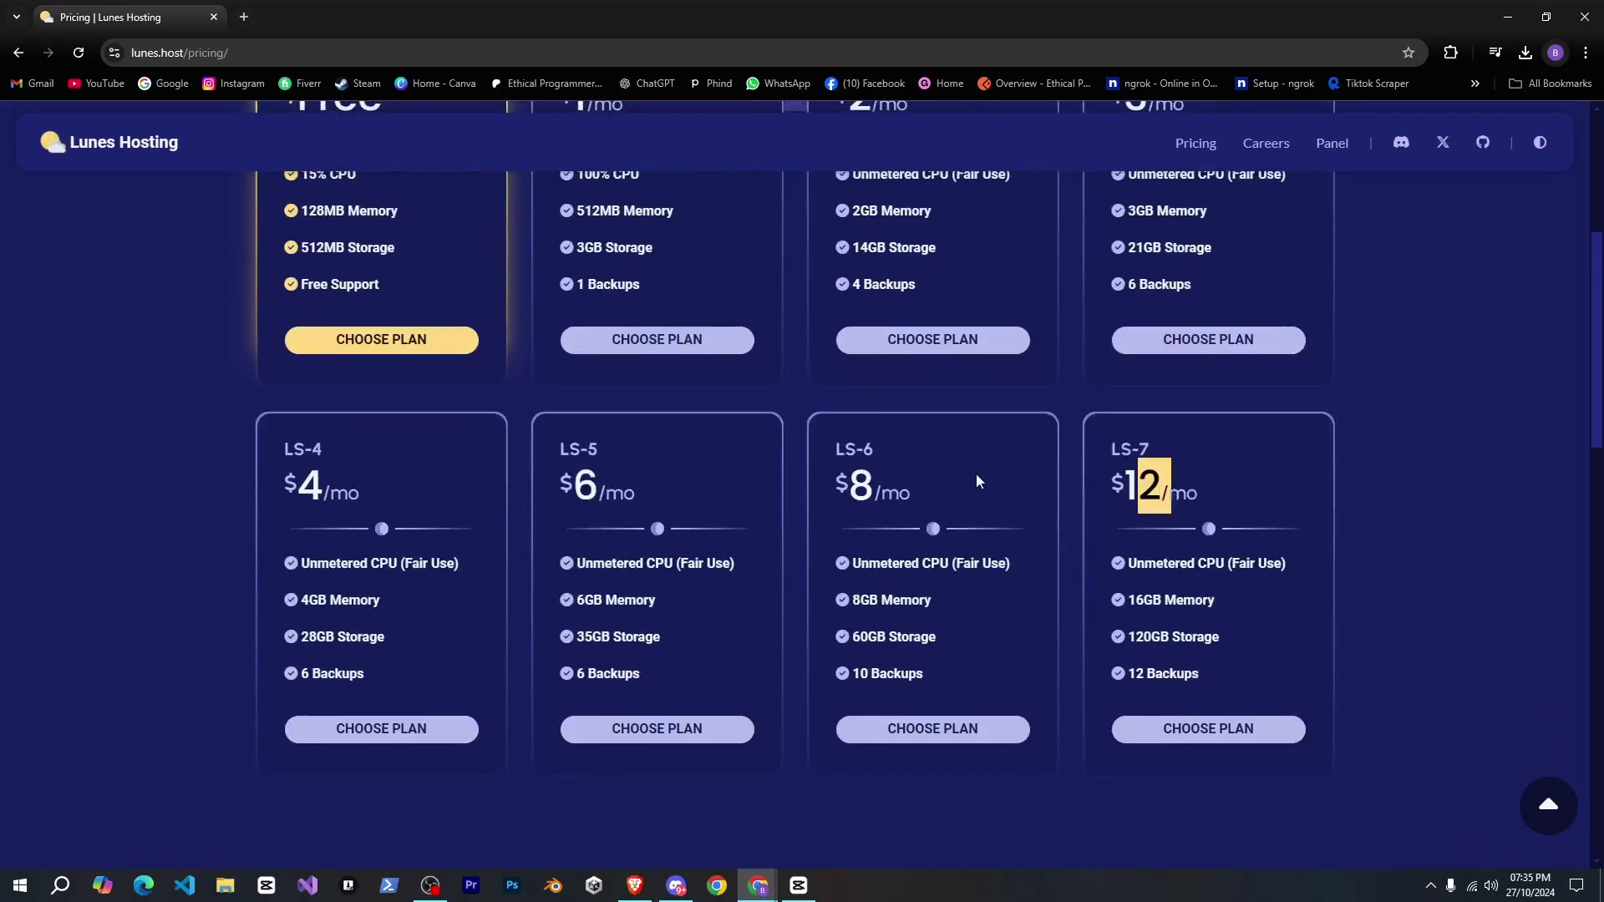
{"action": "left_click_drag", "start_coordinate": [979, 482], "coordinate": [673, 482]}
{"action": "left_click", "coordinate": [543, 483]}
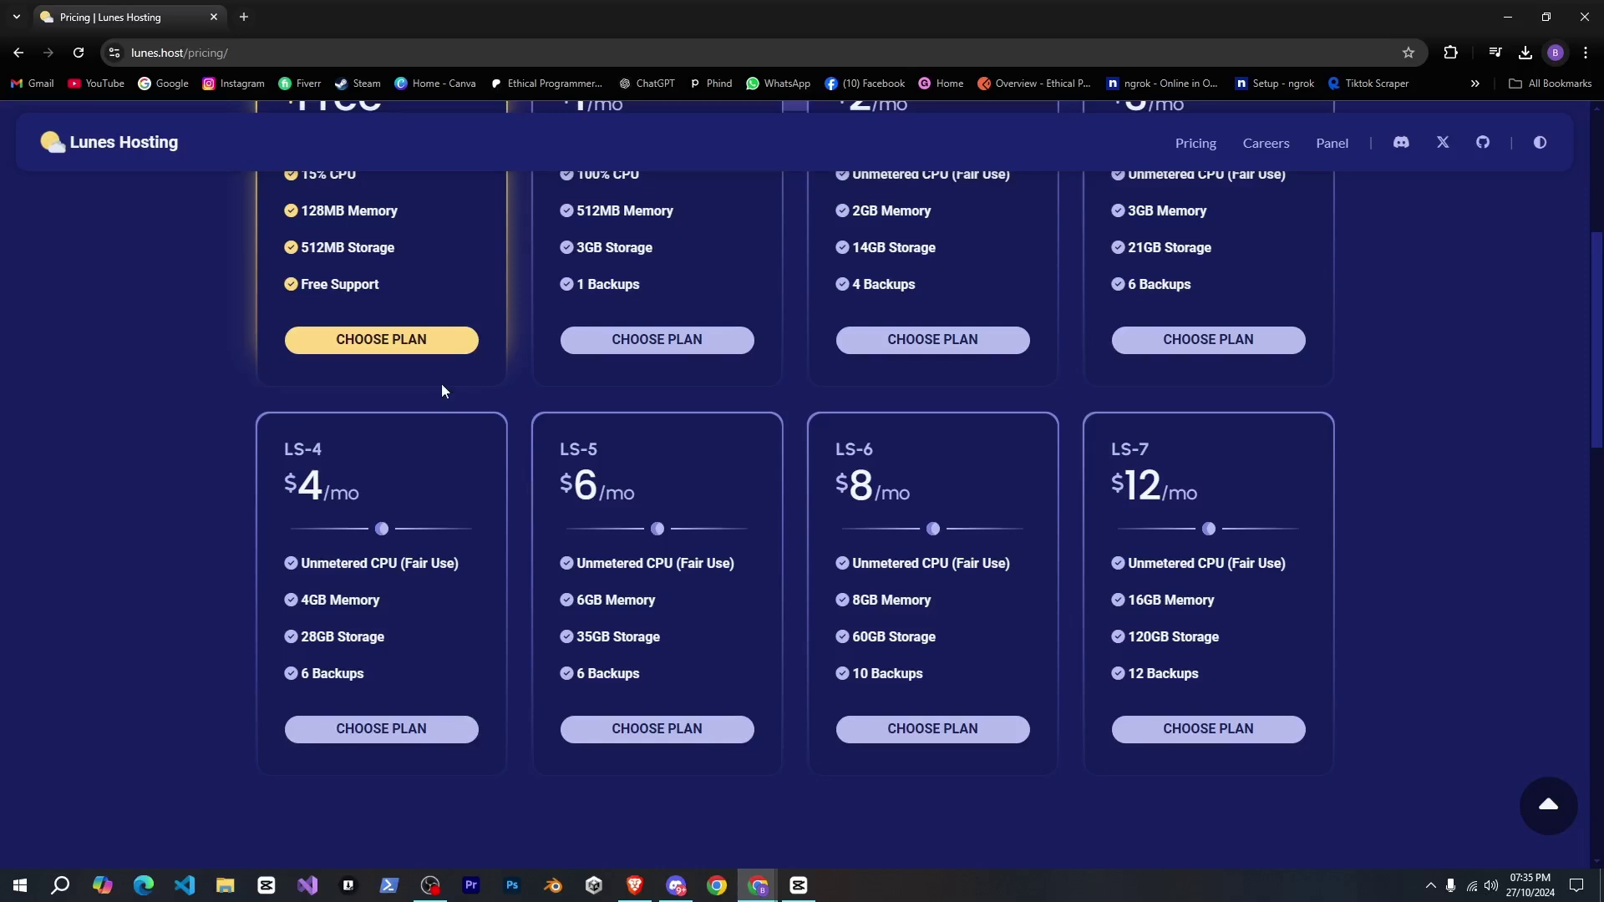
- Start a free-plan account with username 'Ethical', then open the Lunes verification email in Gmail
{"action": "left_click", "coordinate": [419, 340]}
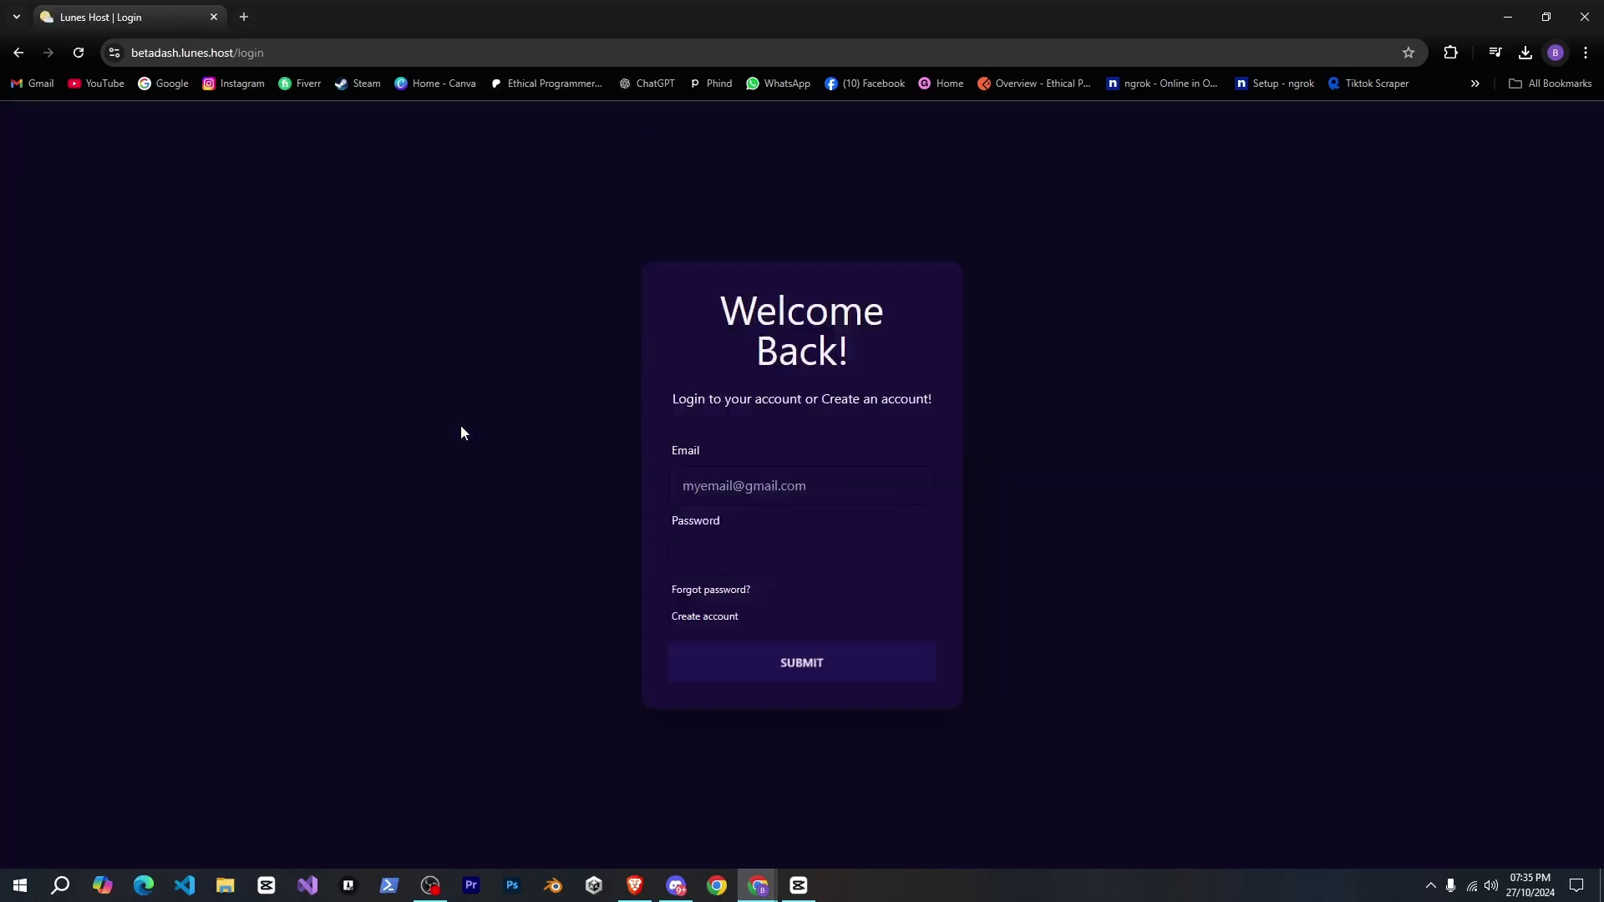
{"action": "left_click", "coordinate": [664, 522]}
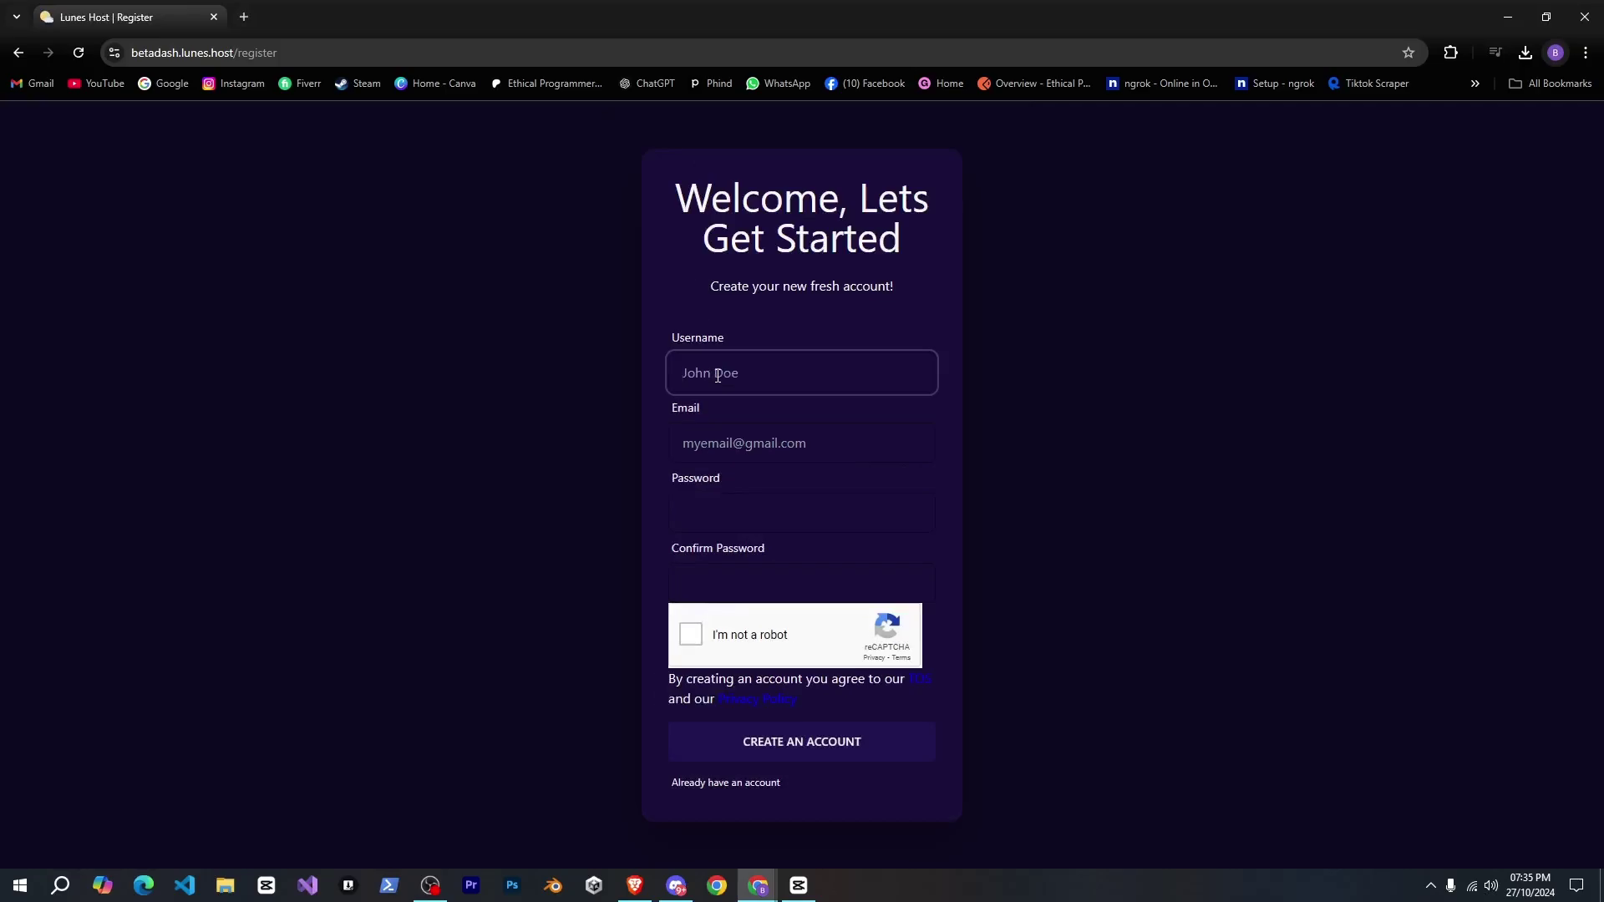
{"action": "type", "text": "Ethical"}
{"action": "key", "text": "Tab"}
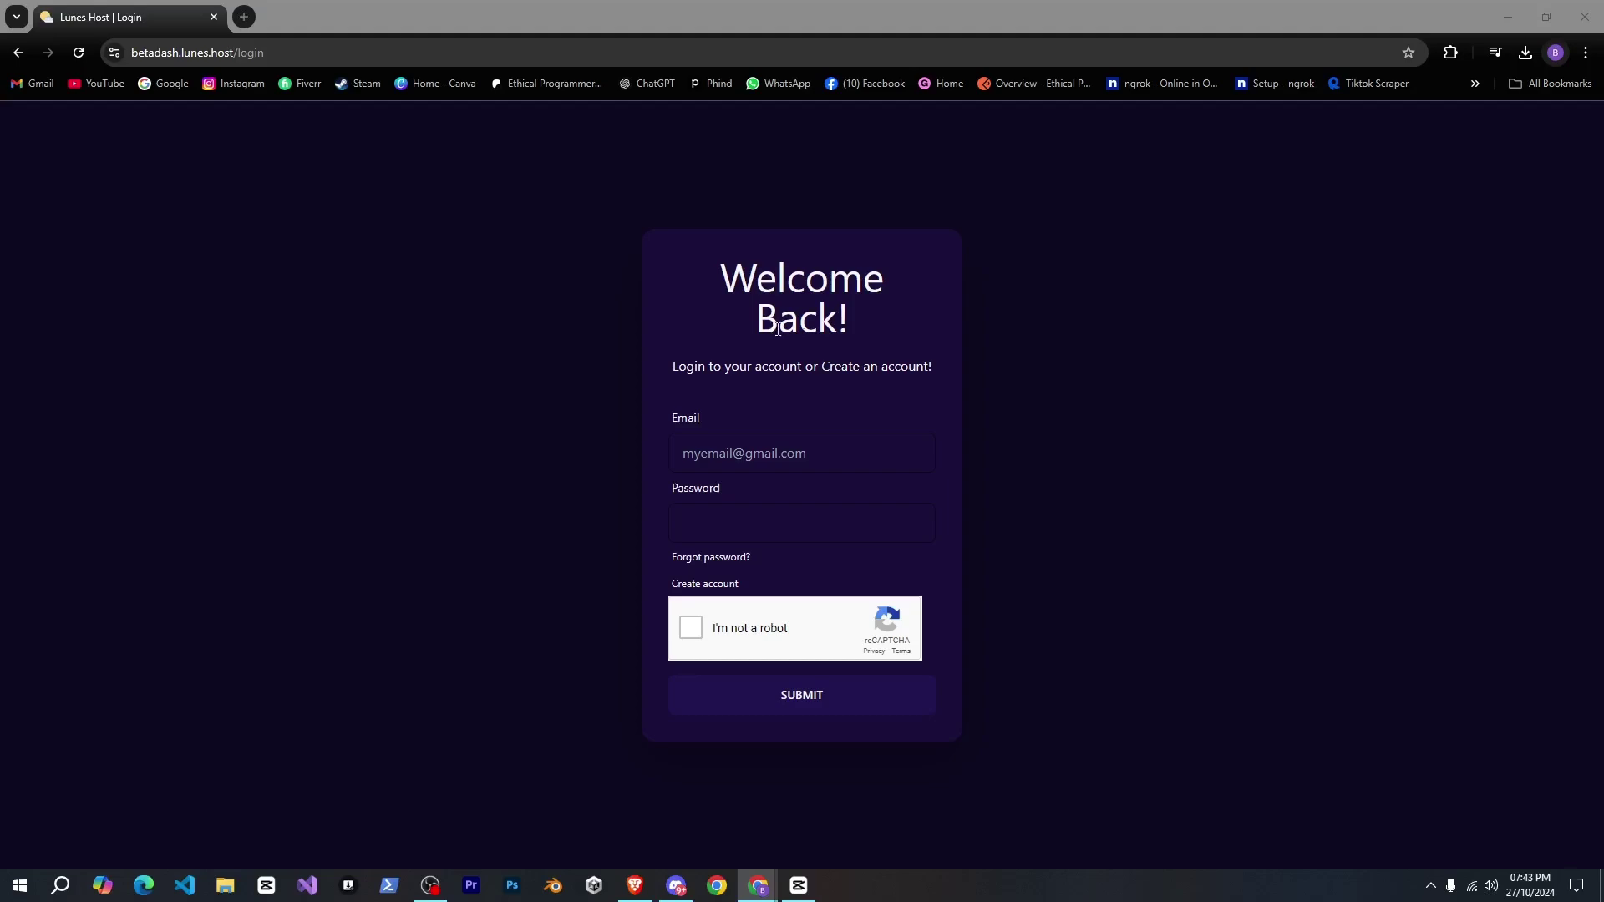
{"action": "left_click_drag", "start_coordinate": [1603, 171], "coordinate": [660, 142]}
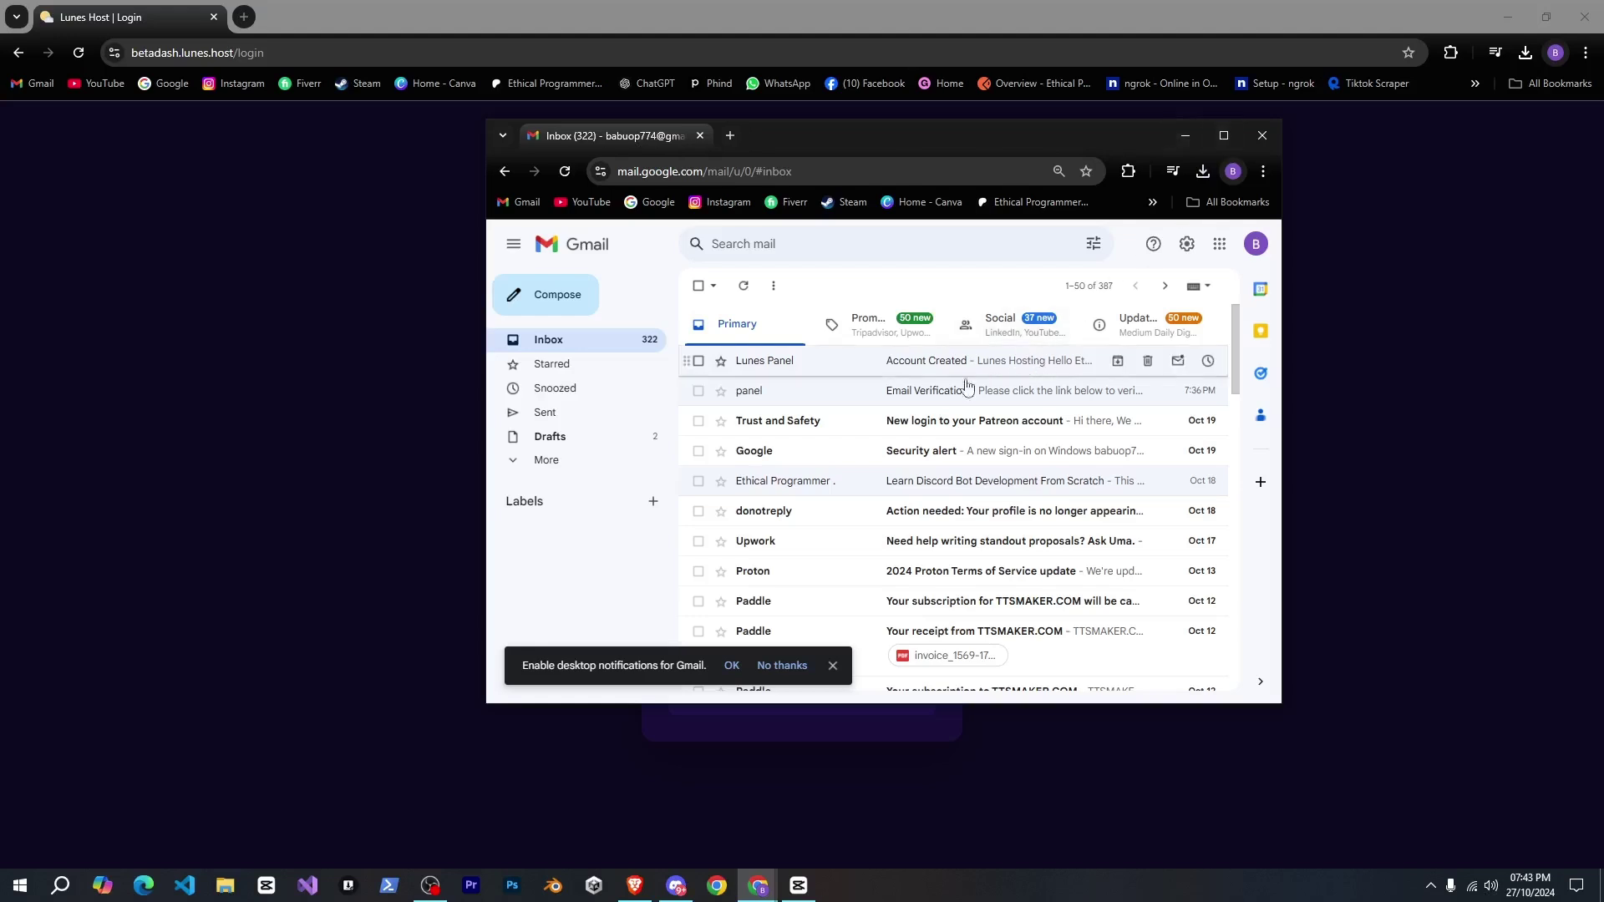
{"action": "left_click", "coordinate": [822, 400]}
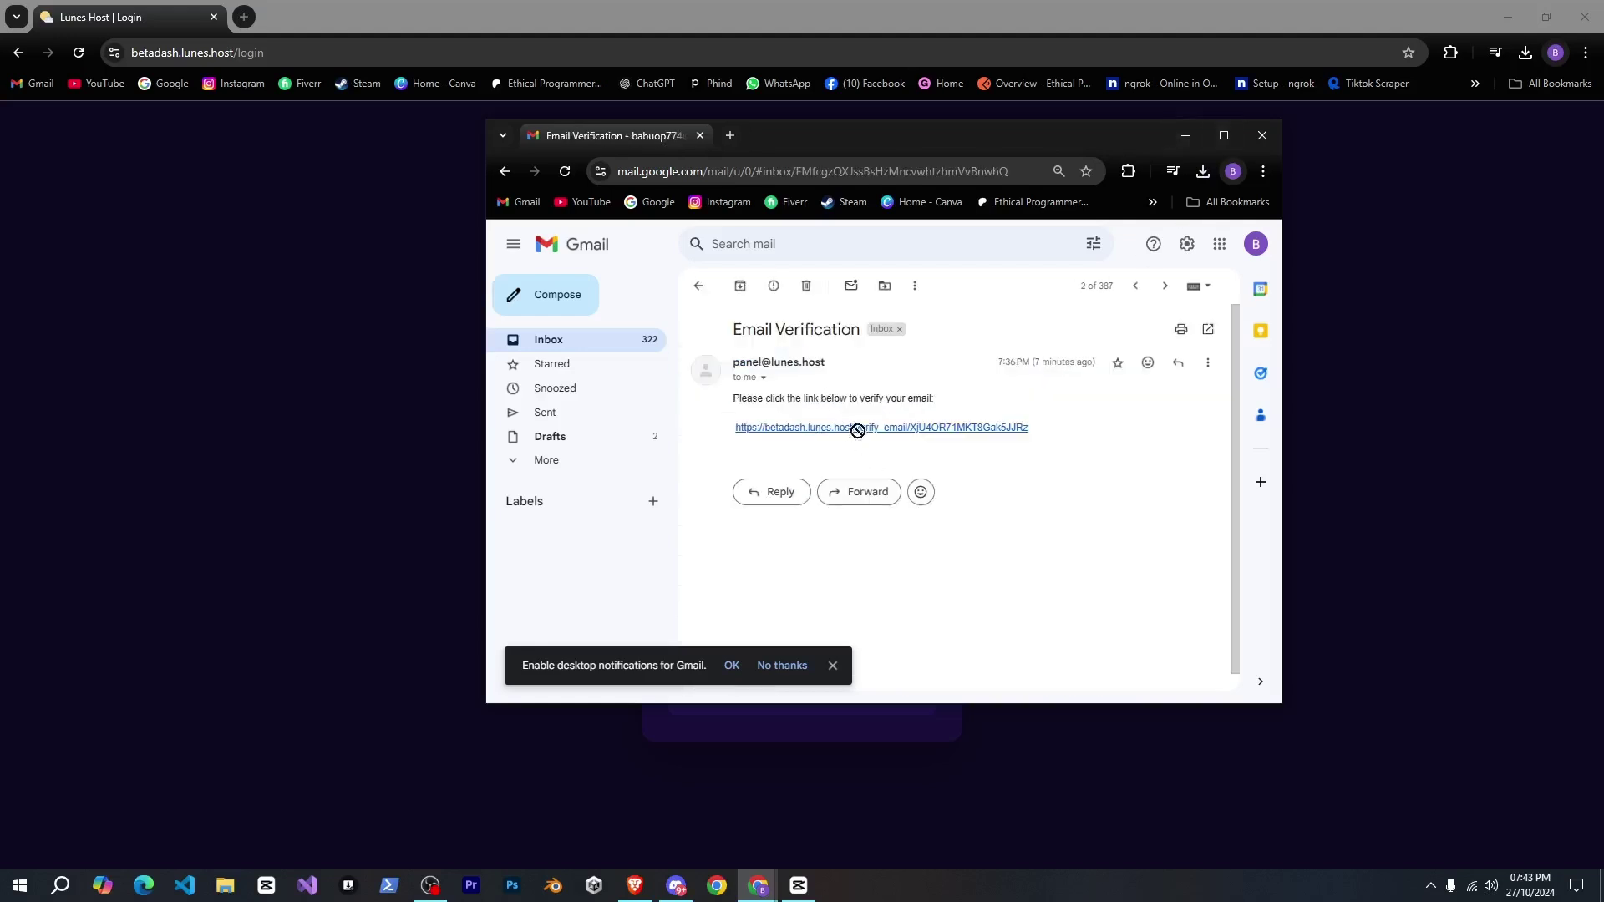
- Log in with the saved email and password, pass reCAPTCHA, decline saving the password, and zoom in
{"action": "left_click", "coordinate": [698, 285]}
{"action": "key", "text": "alt+Tab"}
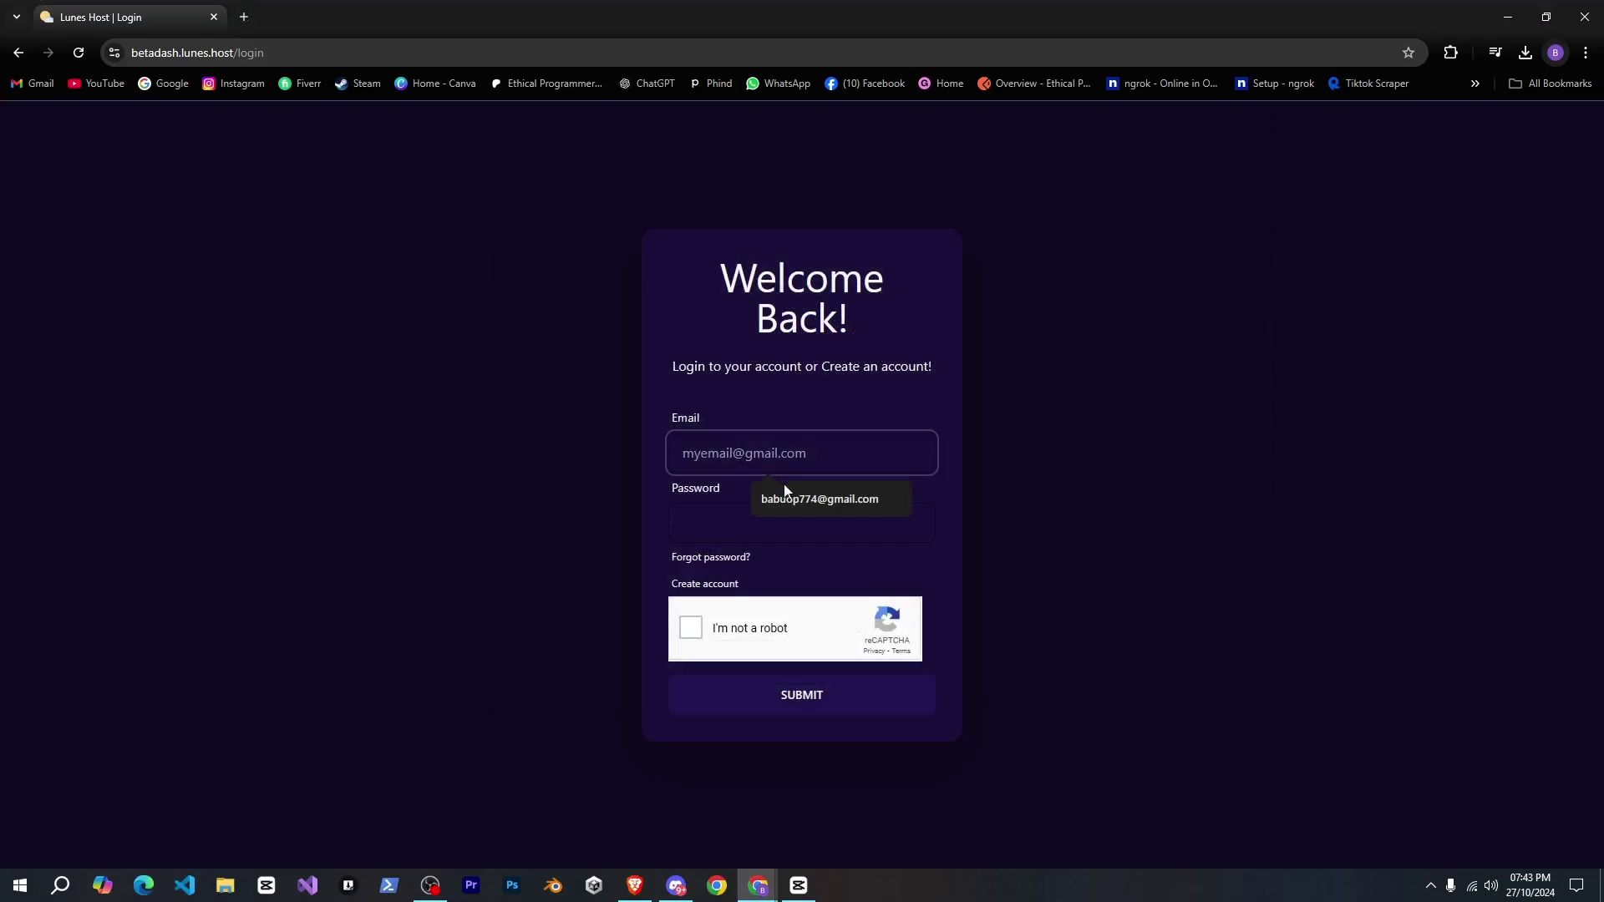
{"action": "left_click", "coordinate": [786, 498]}
{"action": "left_click", "coordinate": [779, 525]}
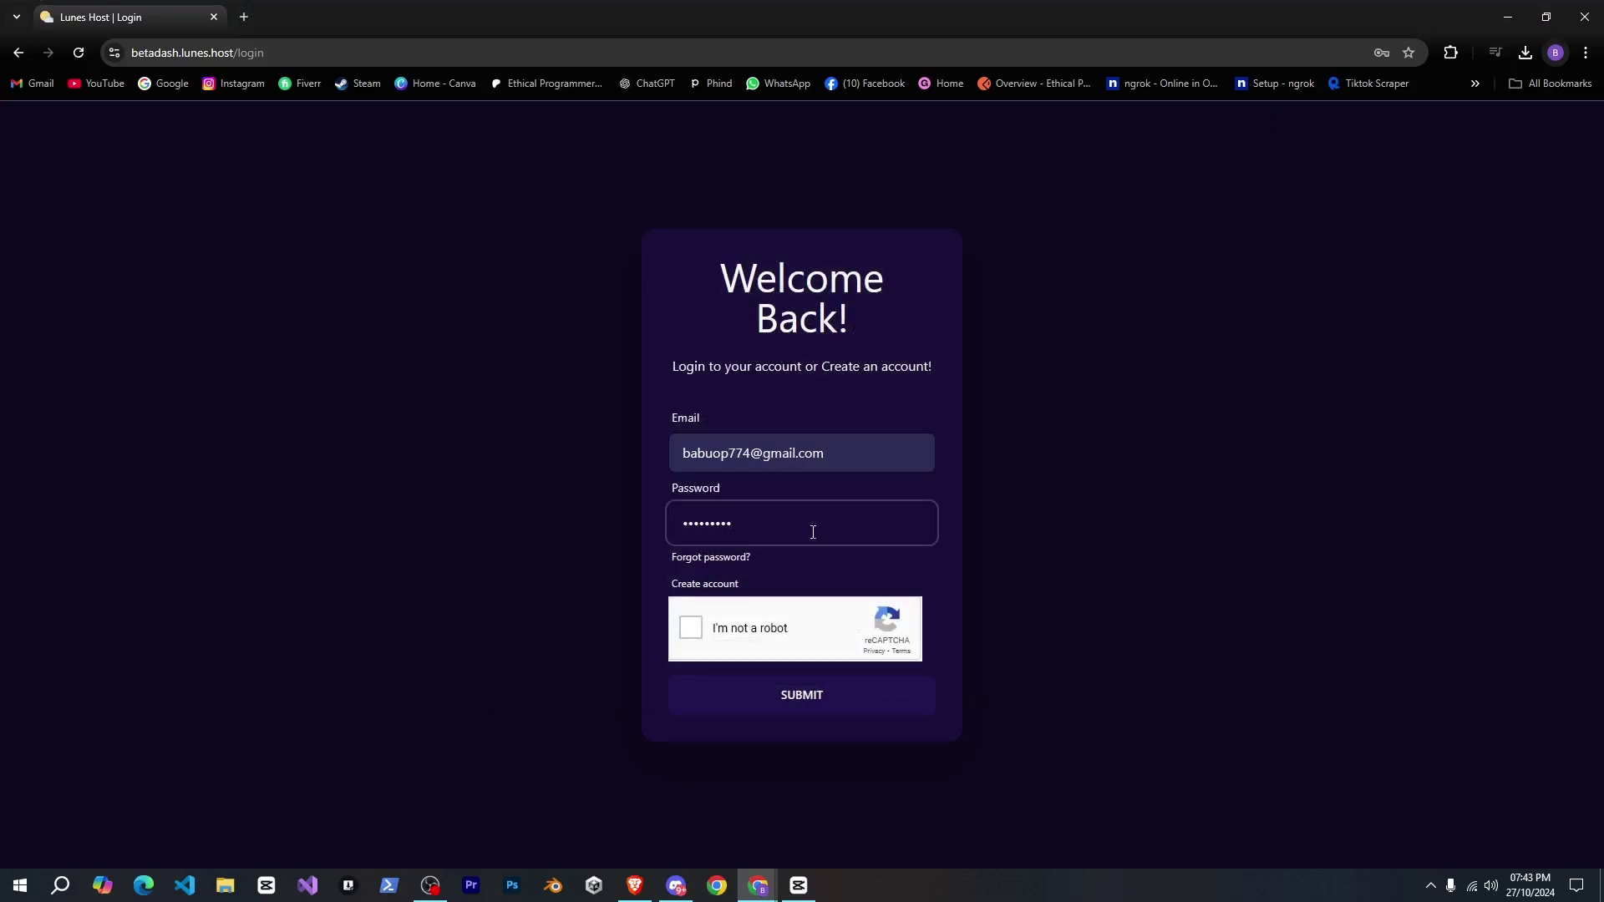
{"action": "left_click", "coordinate": [691, 627]}
{"action": "left_click", "coordinate": [801, 695]}
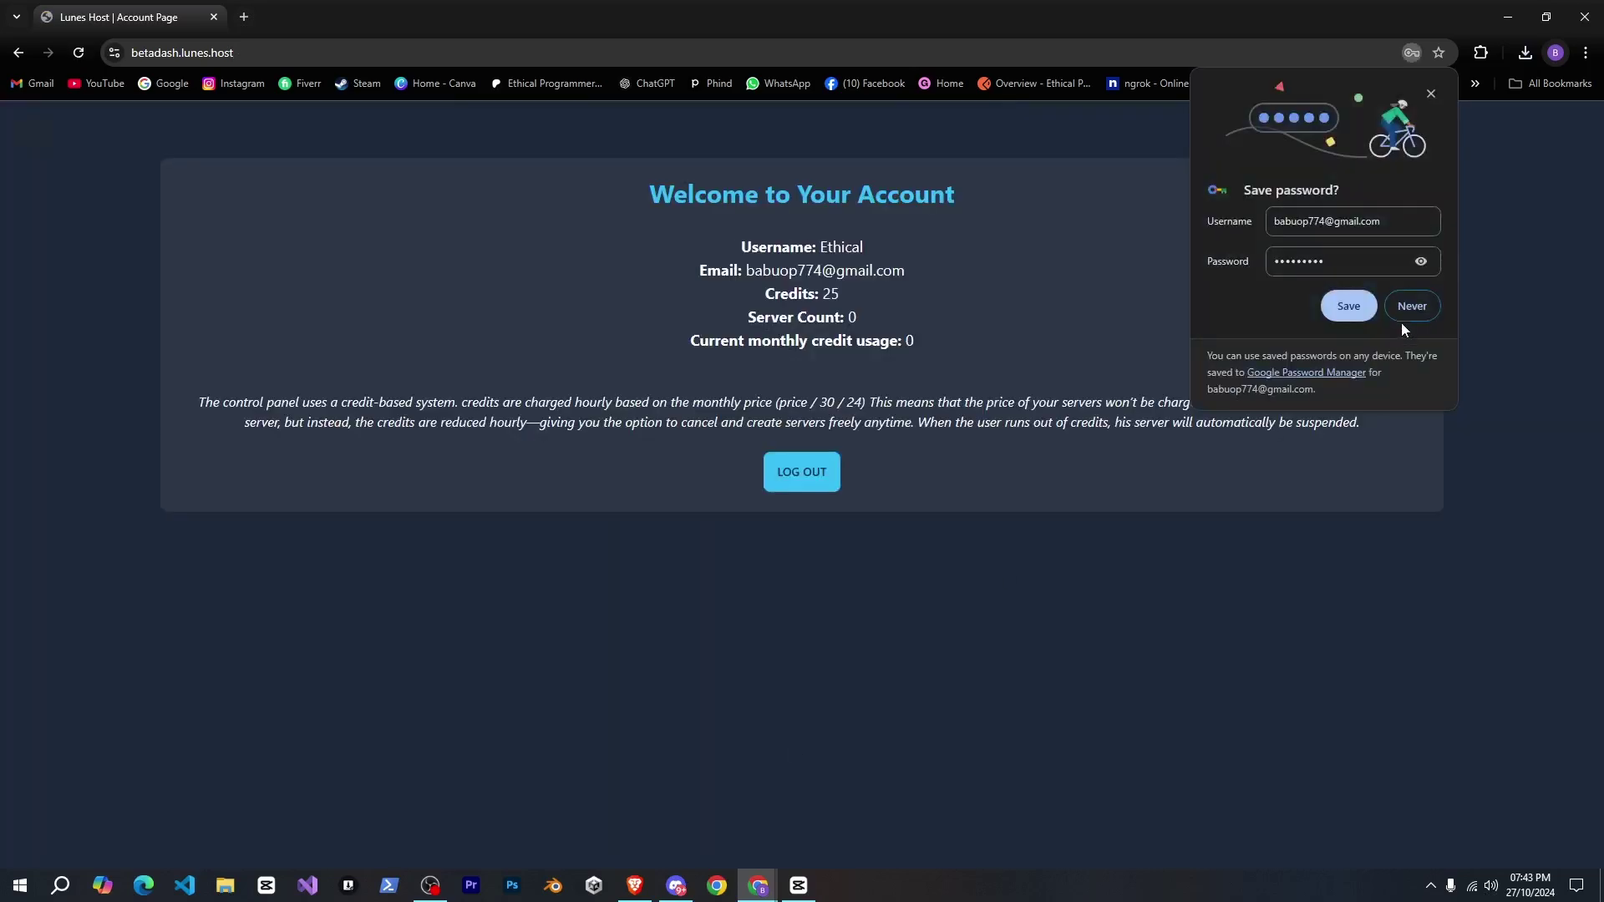
{"action": "left_click", "coordinate": [1407, 314]}
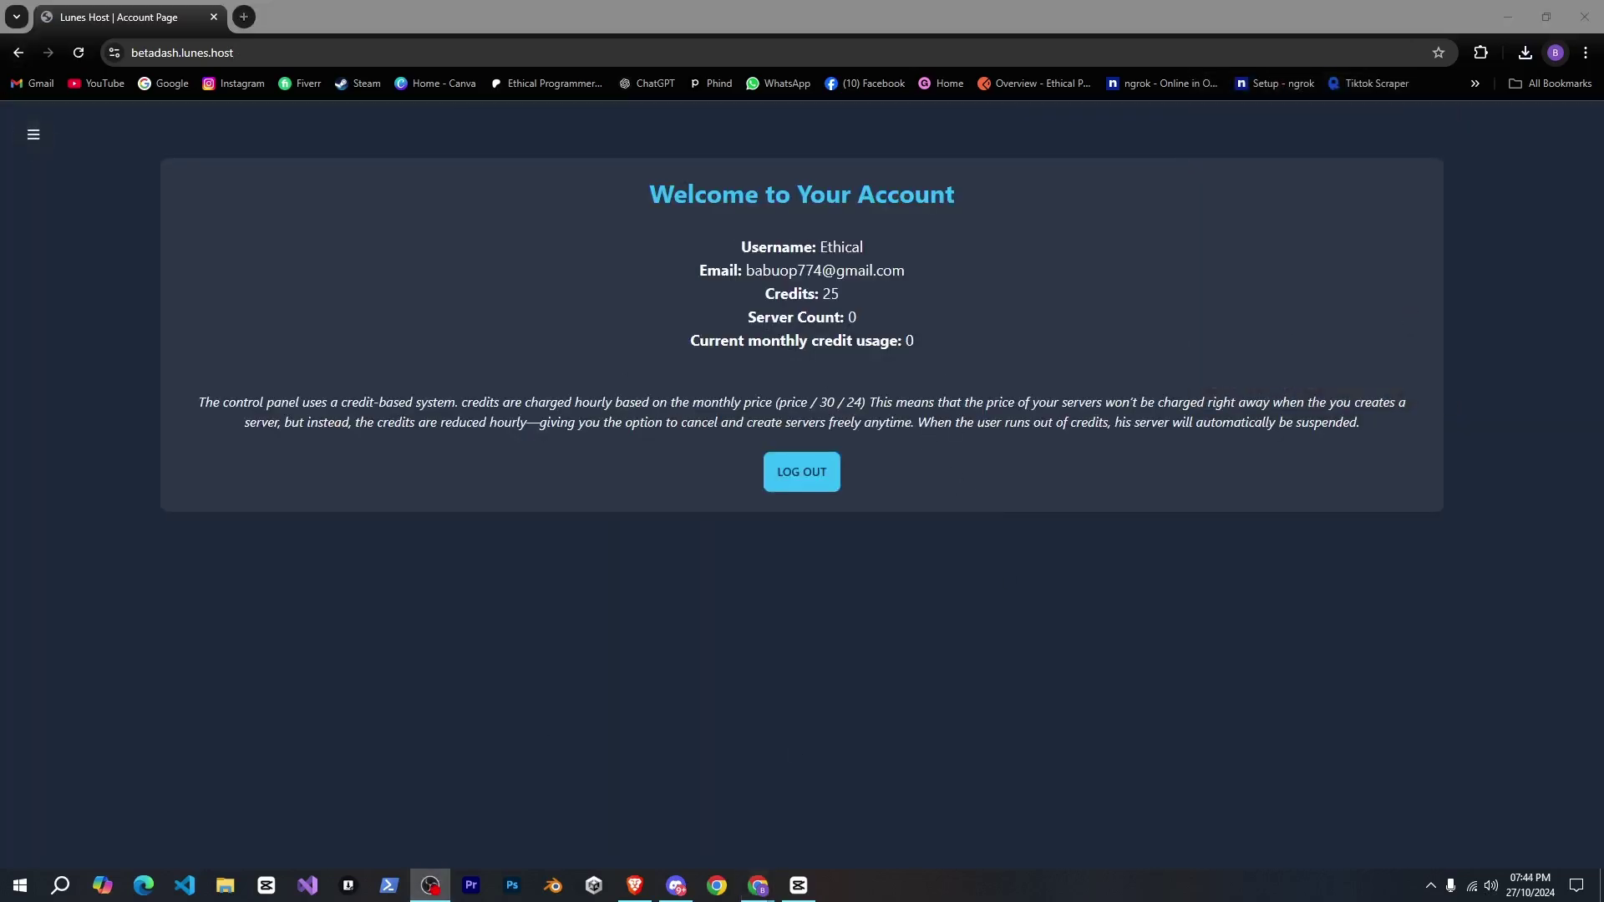
{"action": "key", "text": "ctrl+plus"}
{"action": "key", "text": "ctrl+plus"}
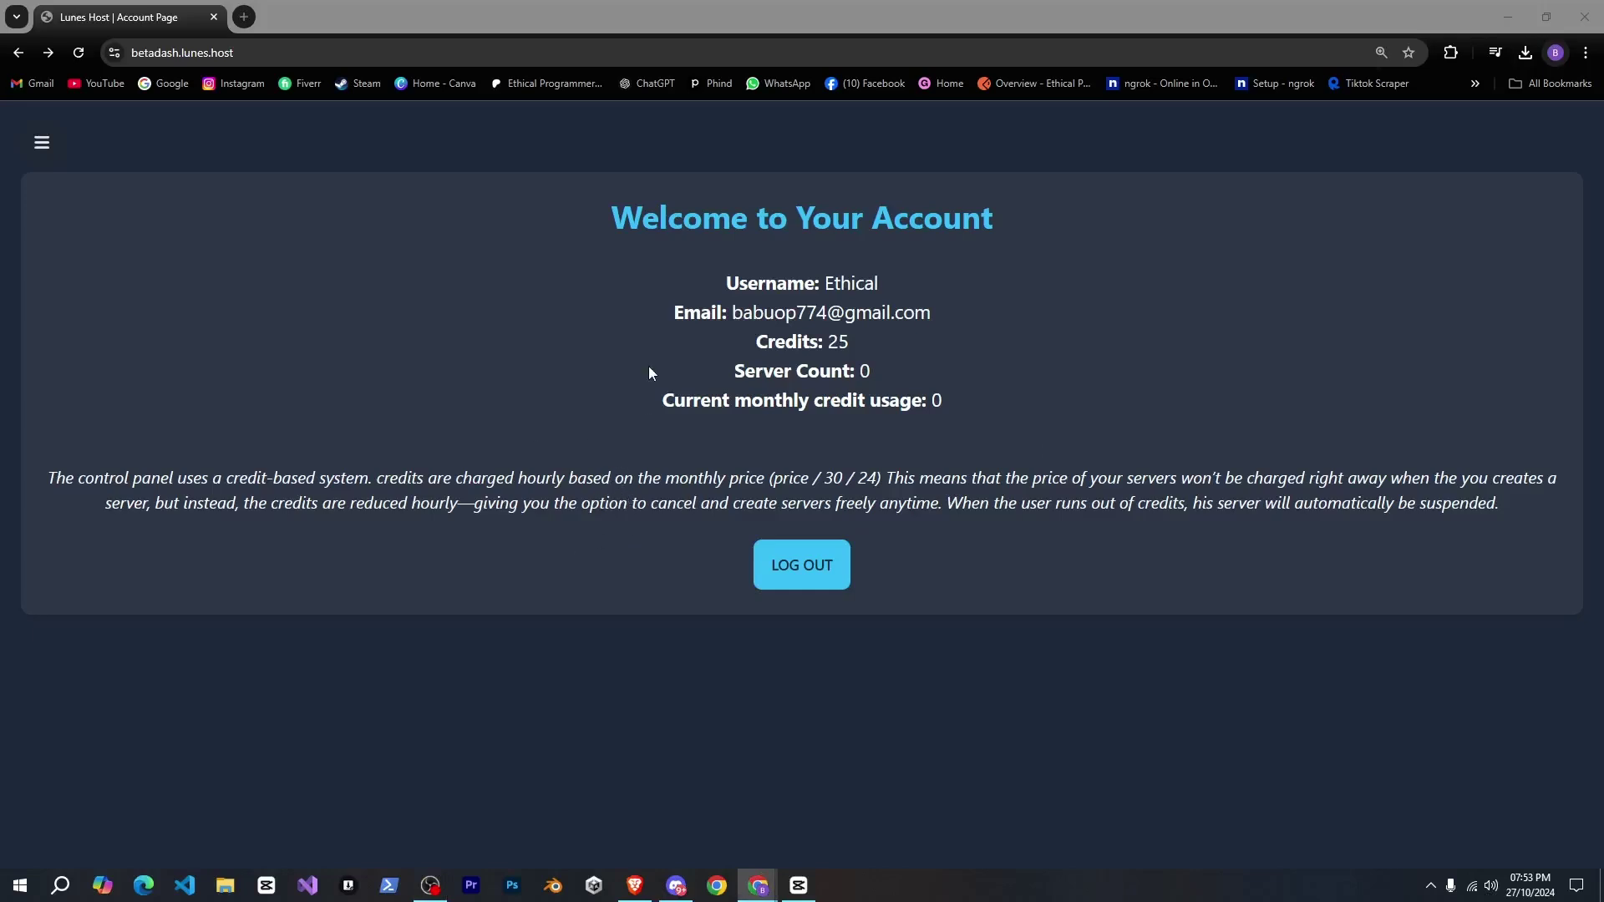
{"action": "left_click_drag", "start_coordinate": [756, 343], "coordinate": [785, 350]}
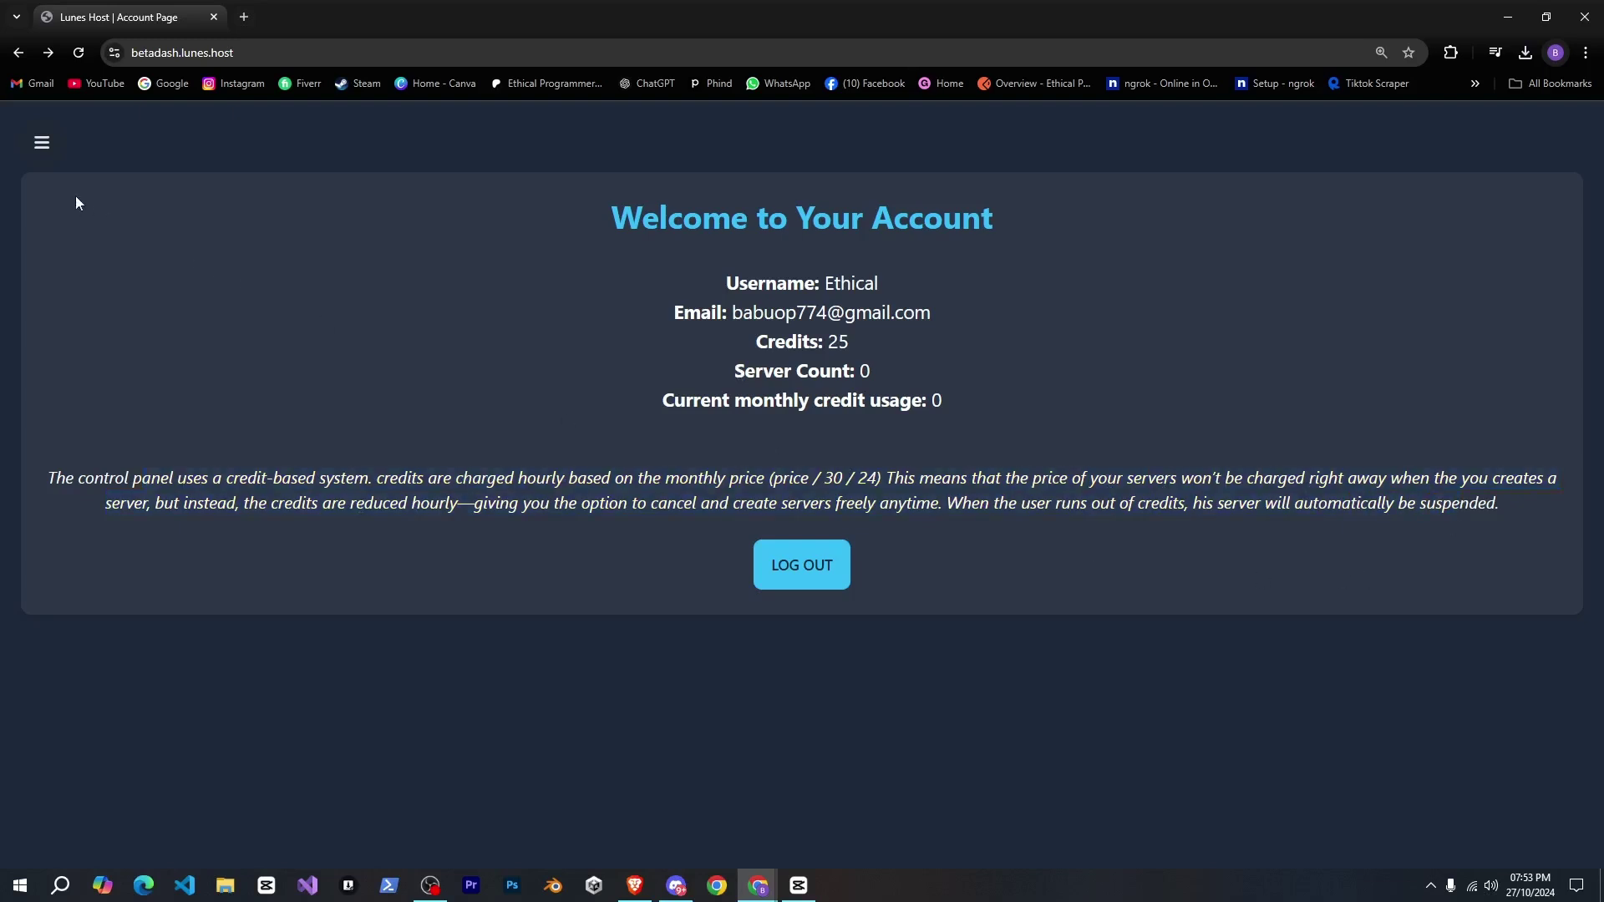
- Go to the Store from the sidebar and reopen the navigation menu there
{"action": "left_click", "coordinate": [42, 144]}
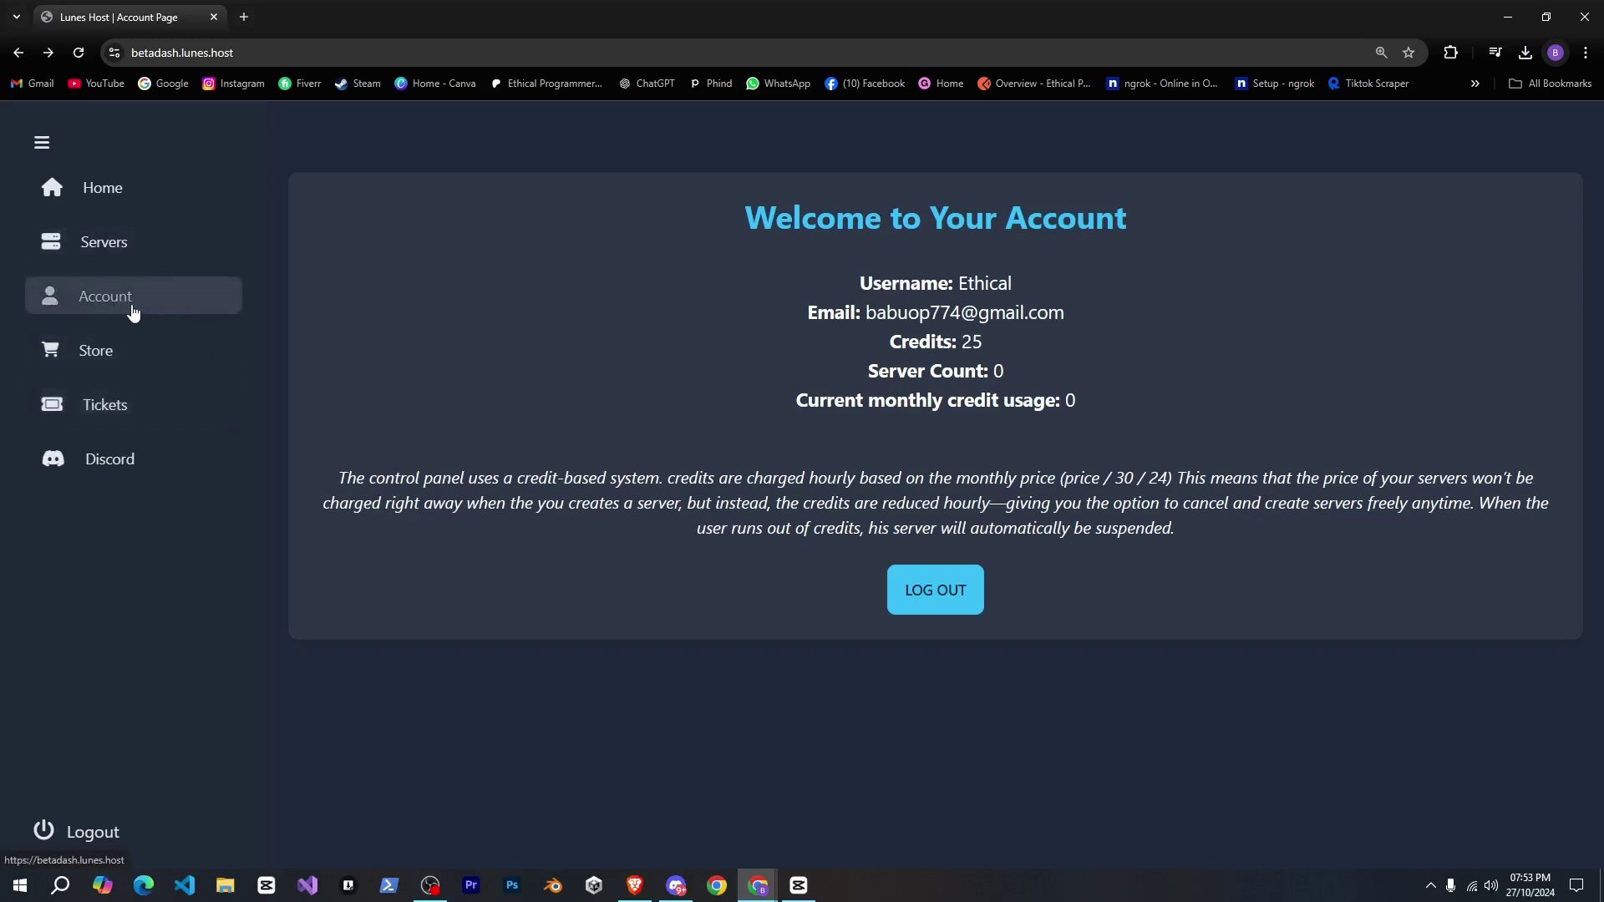
{"action": "left_click", "coordinate": [116, 366]}
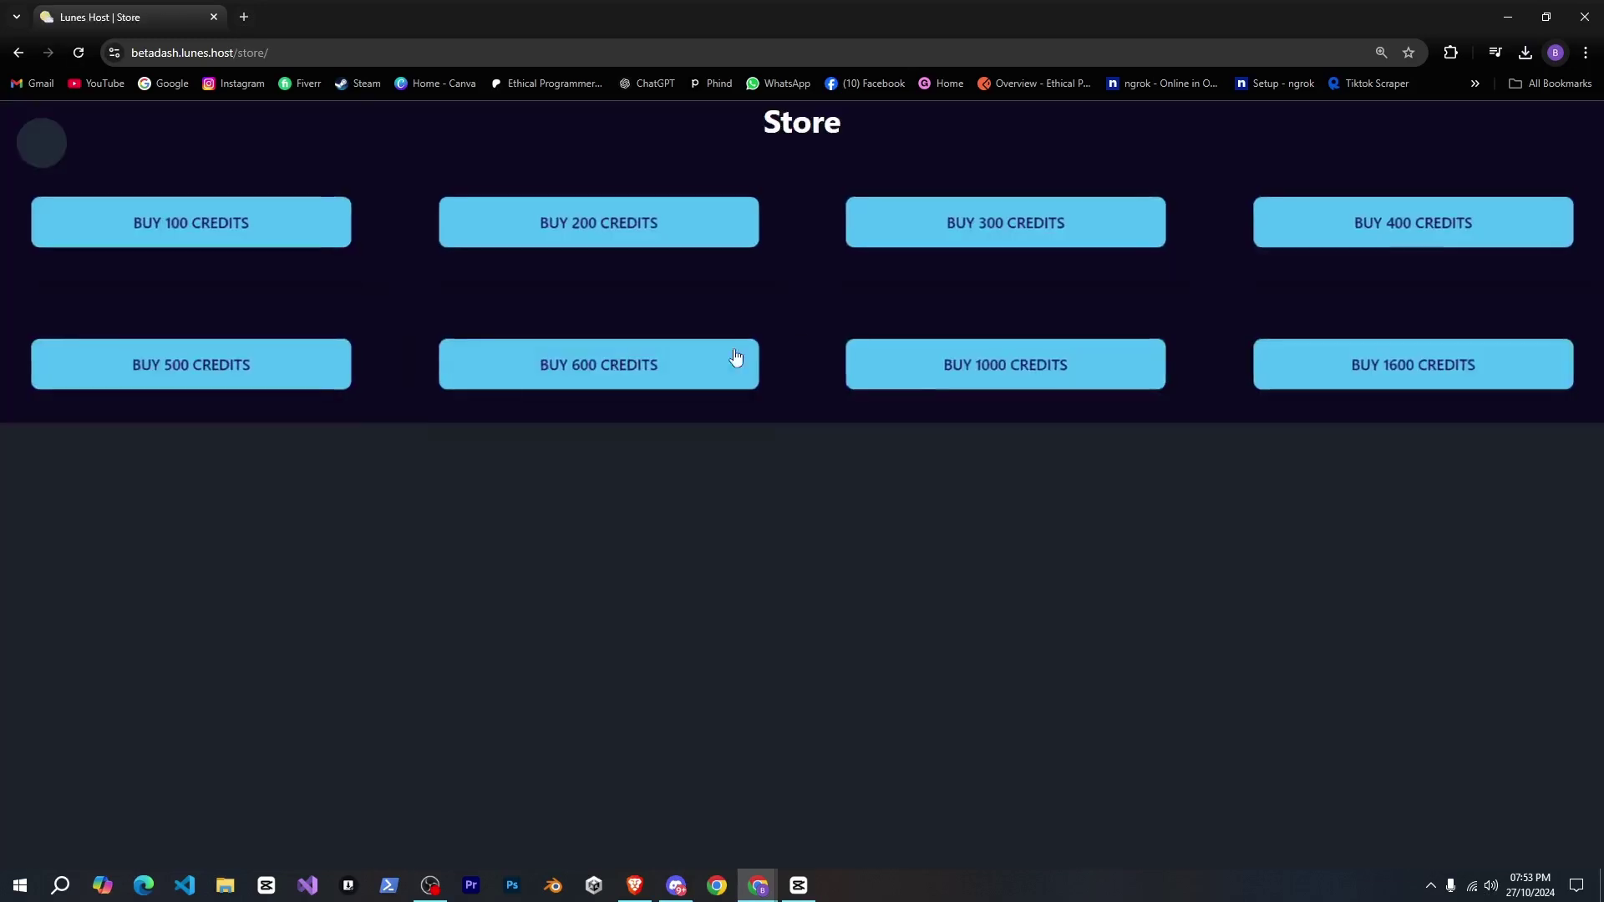
{"action": "left_click", "coordinate": [37, 144]}
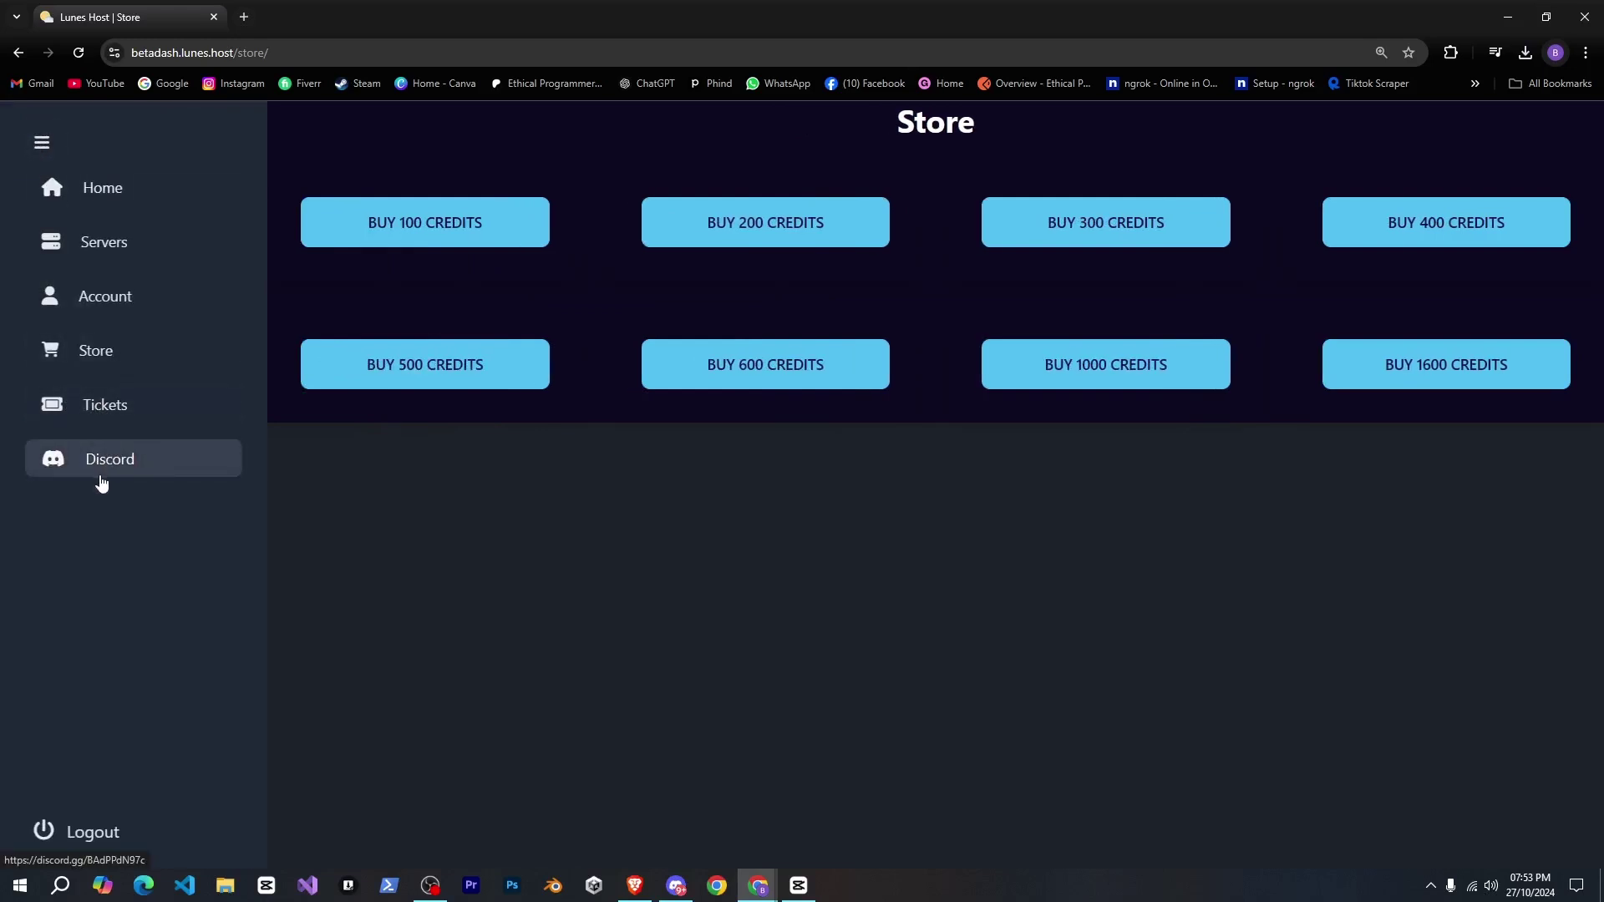
- Name a new server 'Eventia bot' on Node 4 with node.js generic software
{"action": "left_click", "coordinate": [125, 249]}
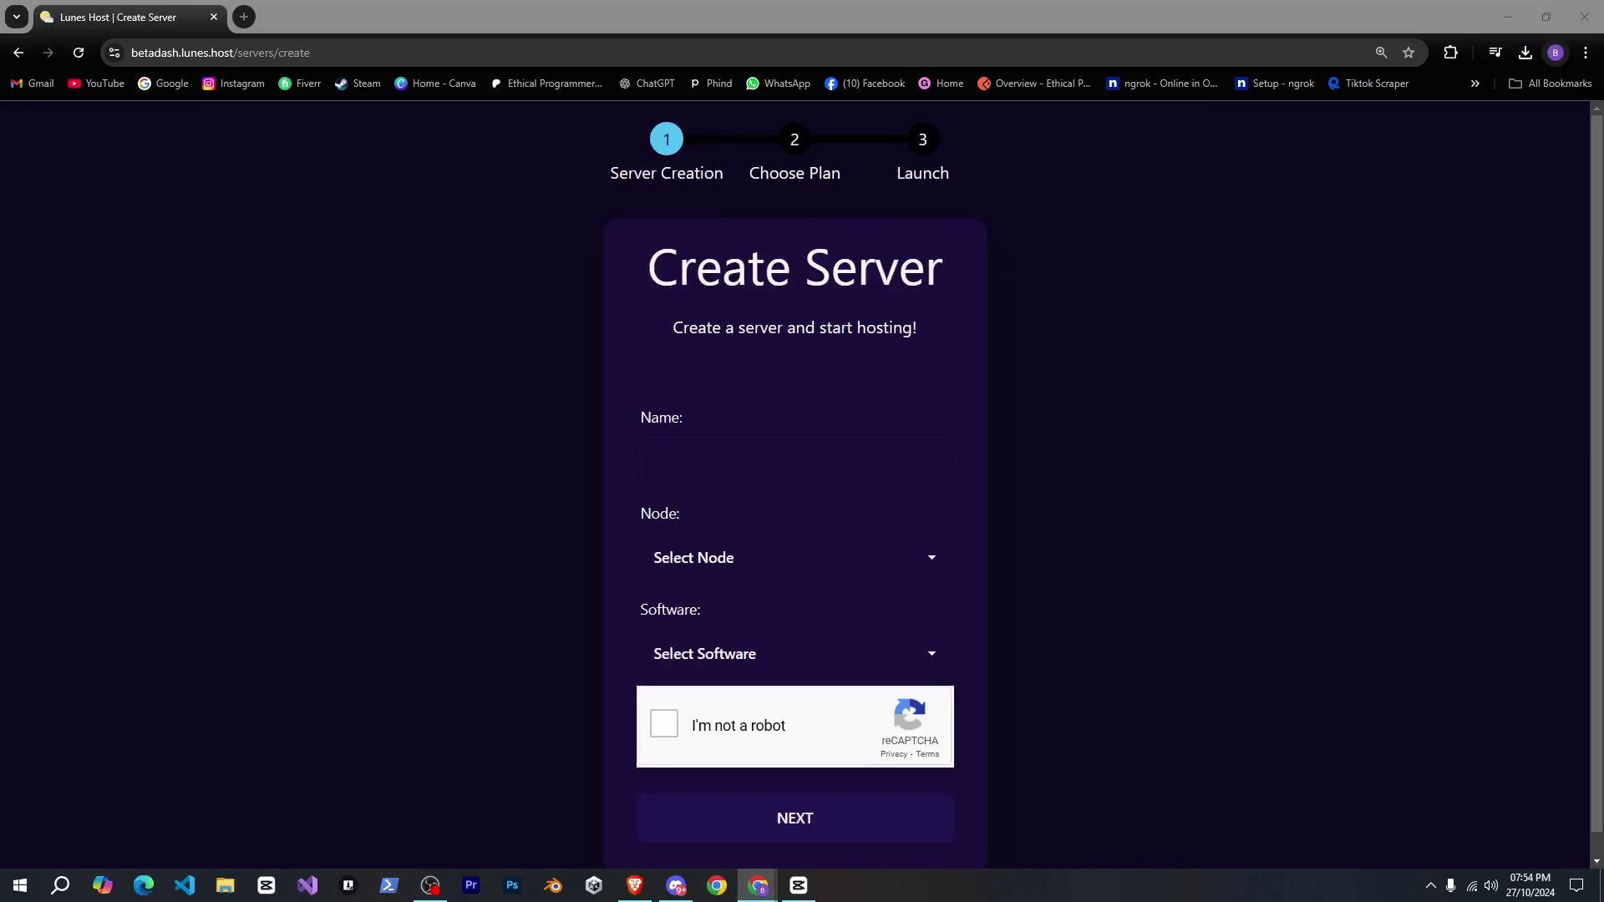
{"action": "left_click", "coordinate": [858, 467]}
{"action": "type", "text": "Eventia bot"}
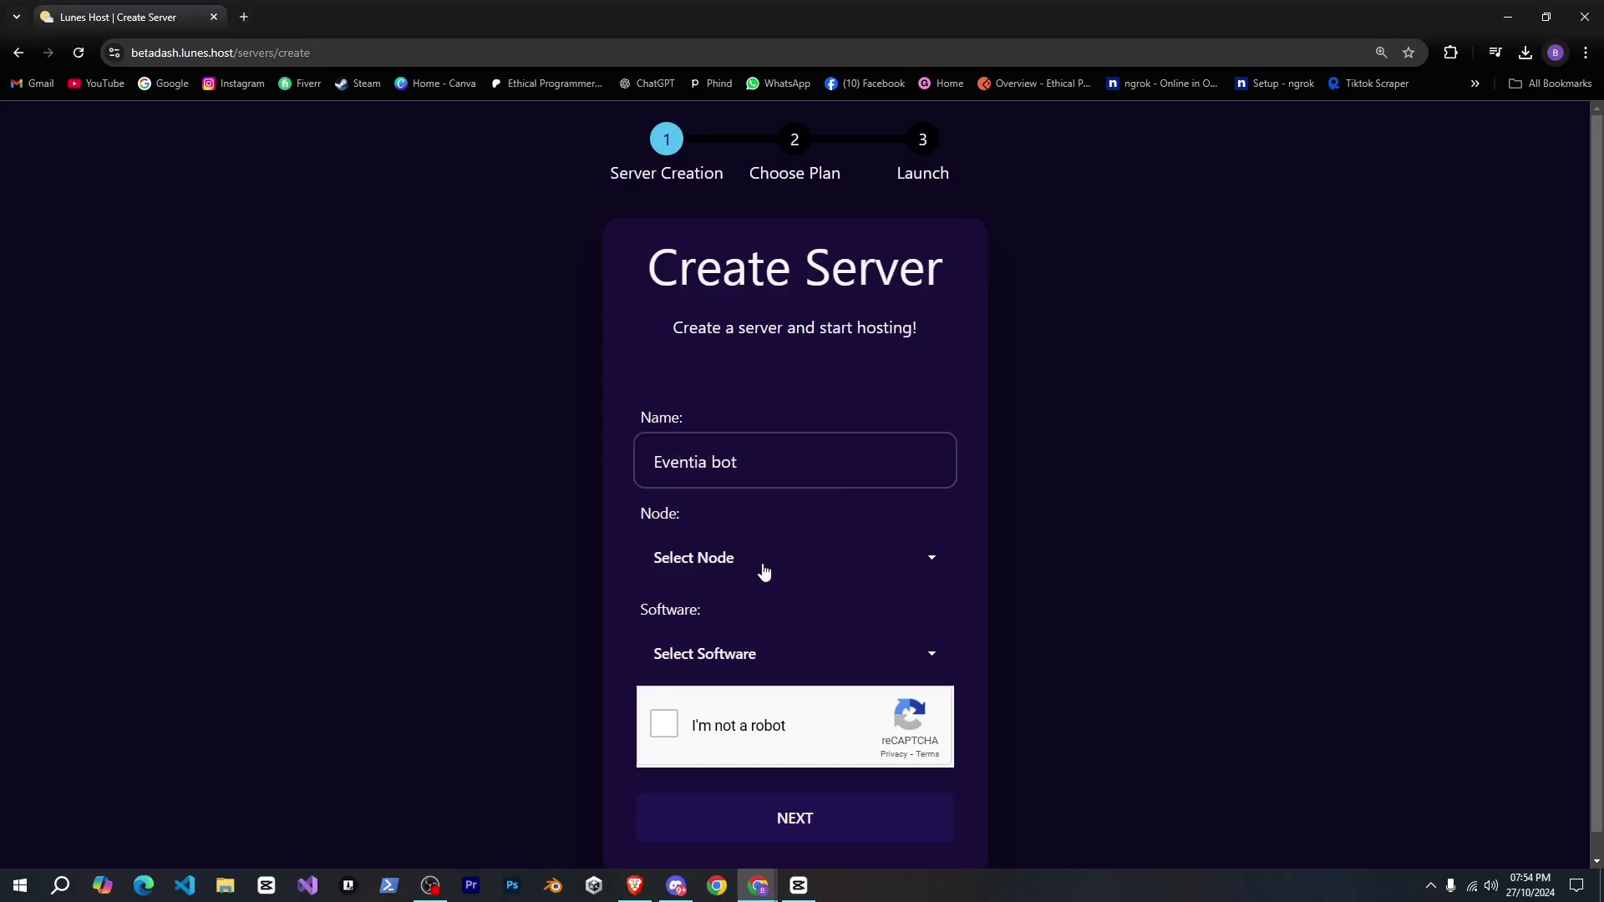
{"action": "left_click", "coordinate": [762, 571]}
{"action": "left_click", "coordinate": [709, 615]}
{"action": "scroll", "coordinate": [756, 610], "scroll_direction": "down", "scroll_amount": 1}
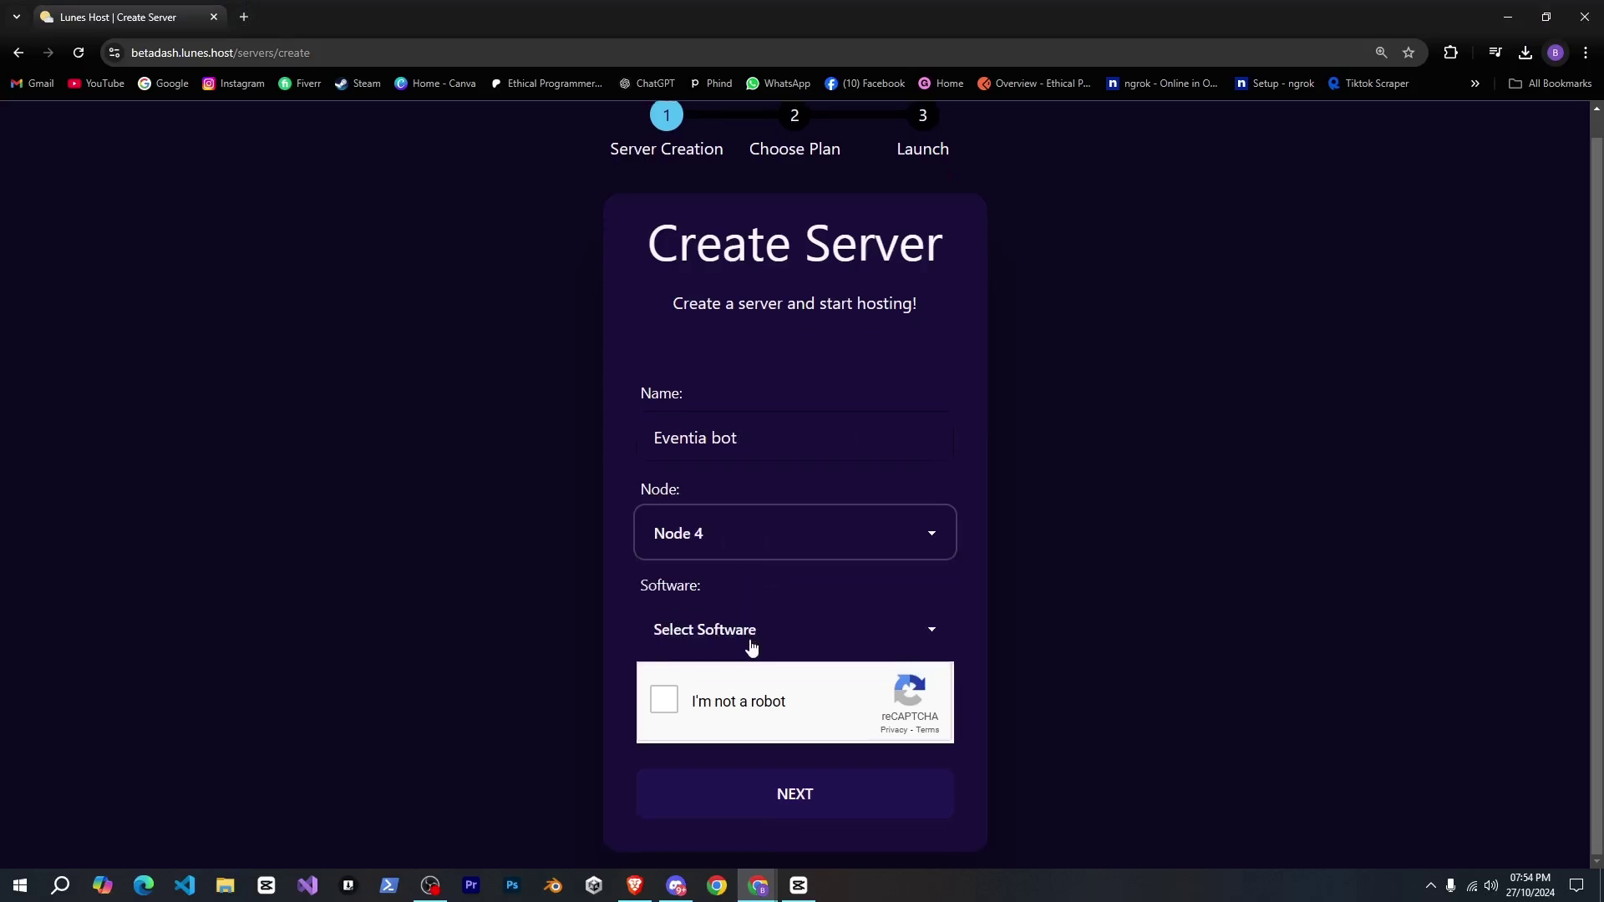
{"action": "left_click", "coordinate": [752, 643]}
{"action": "scroll", "coordinate": [813, 365], "scroll_direction": "down", "scroll_amount": 5}
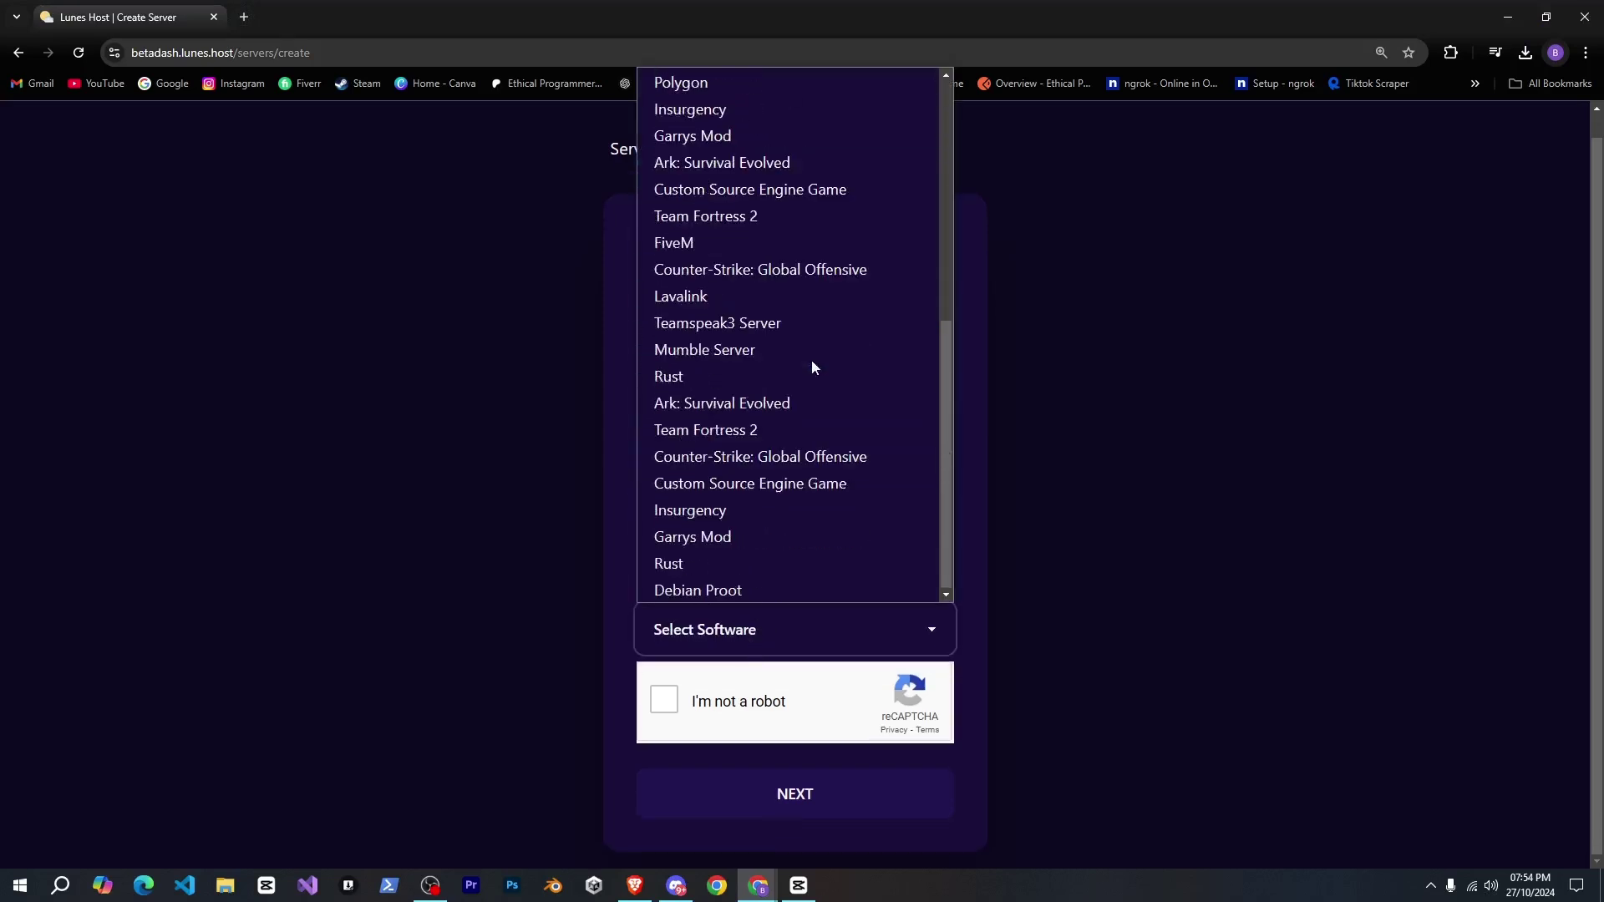
{"action": "scroll", "coordinate": [806, 451], "scroll_direction": "up", "scroll_amount": 6}
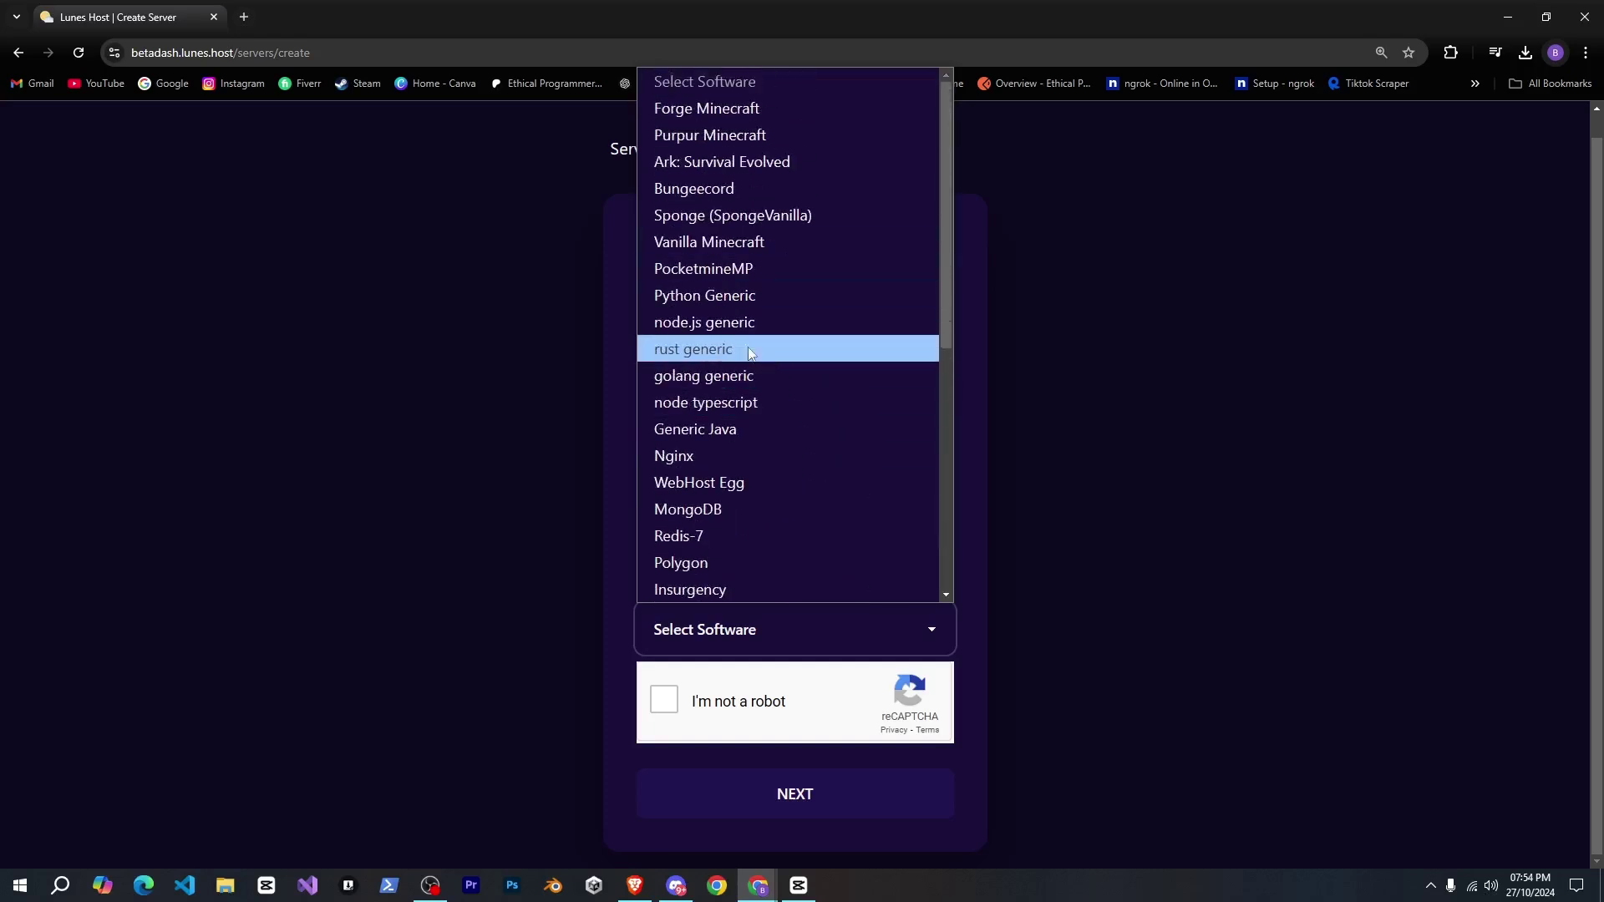
{"action": "left_click", "coordinate": [680, 324]}
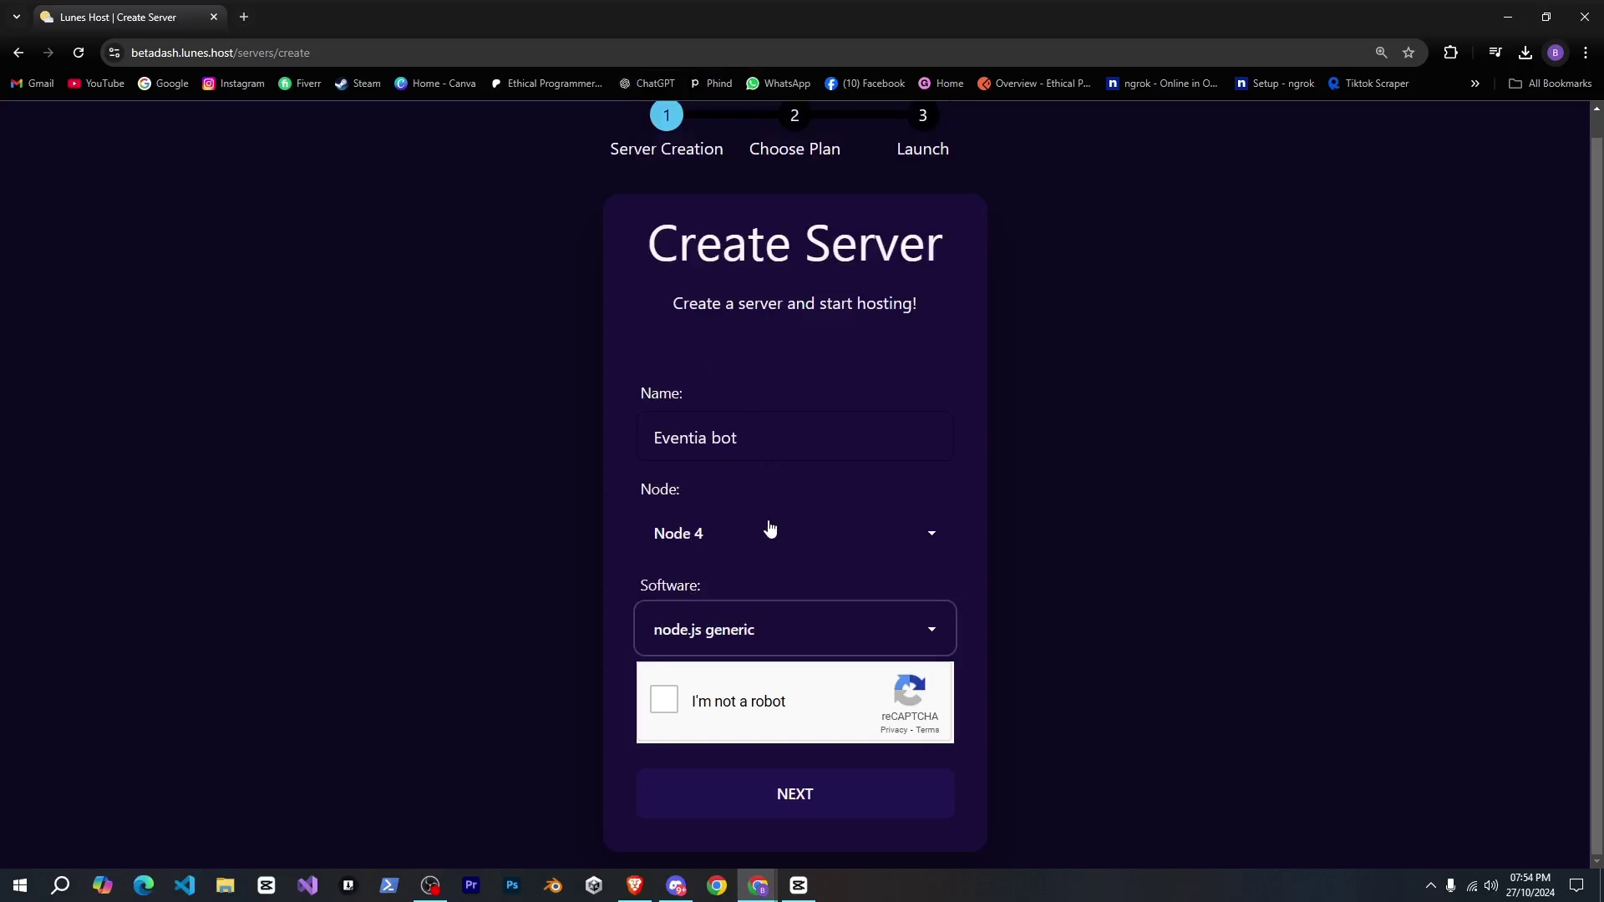
- Pass reCAPTCHA, continue to plans, and submit the server on the Free Tier plan
{"action": "left_click", "coordinate": [668, 700]}
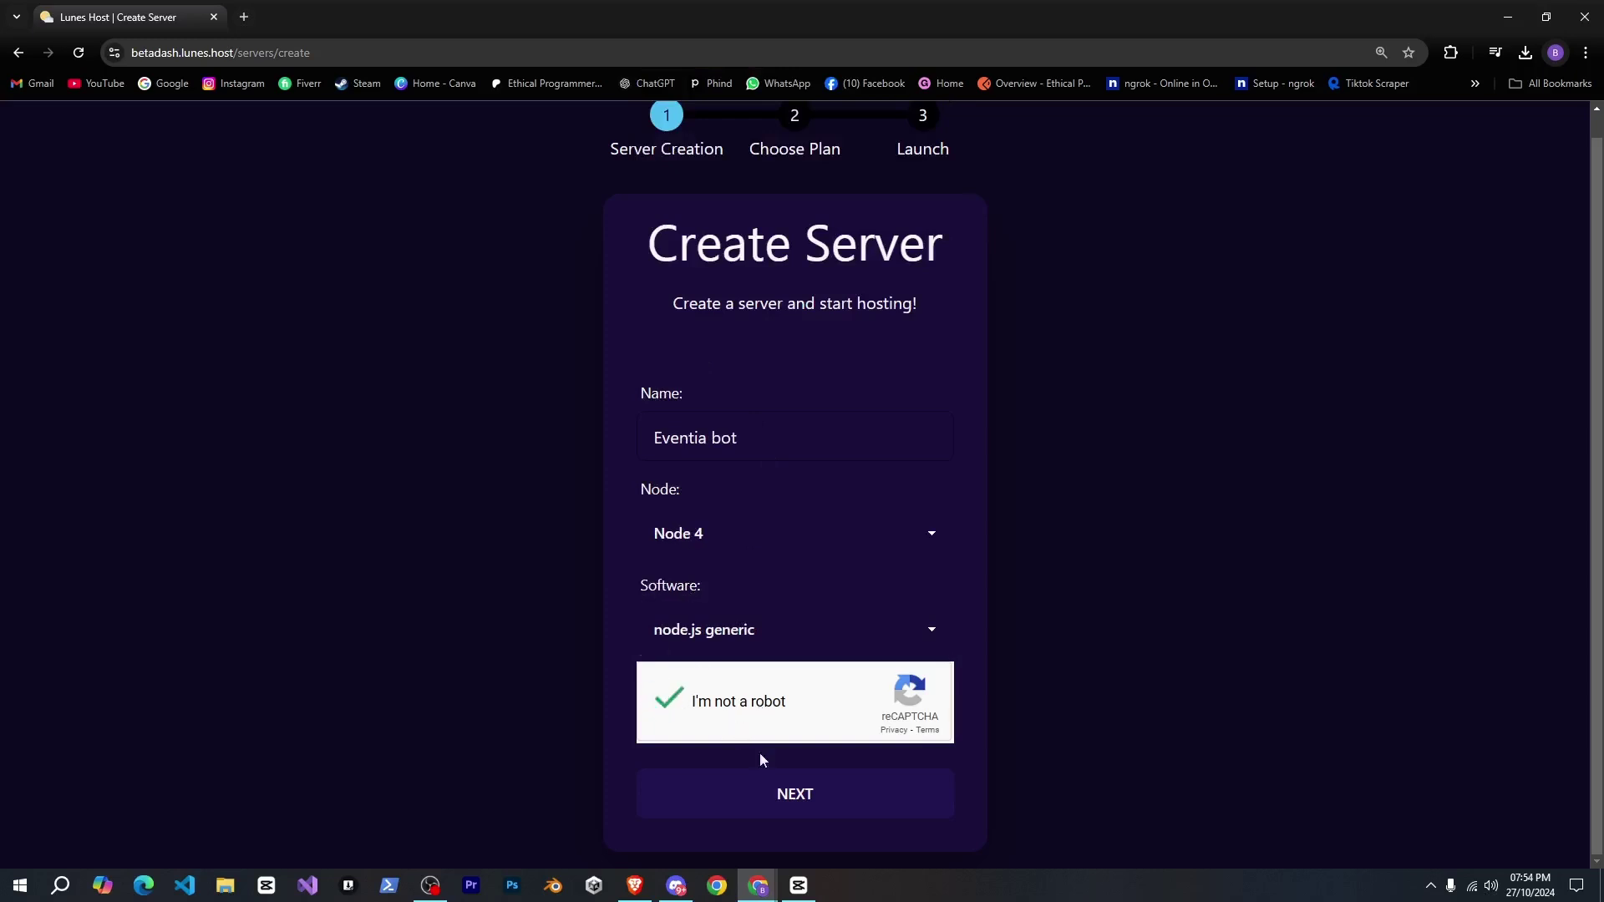
{"action": "left_click", "coordinate": [763, 647]}
{"action": "left_click", "coordinate": [776, 638]}
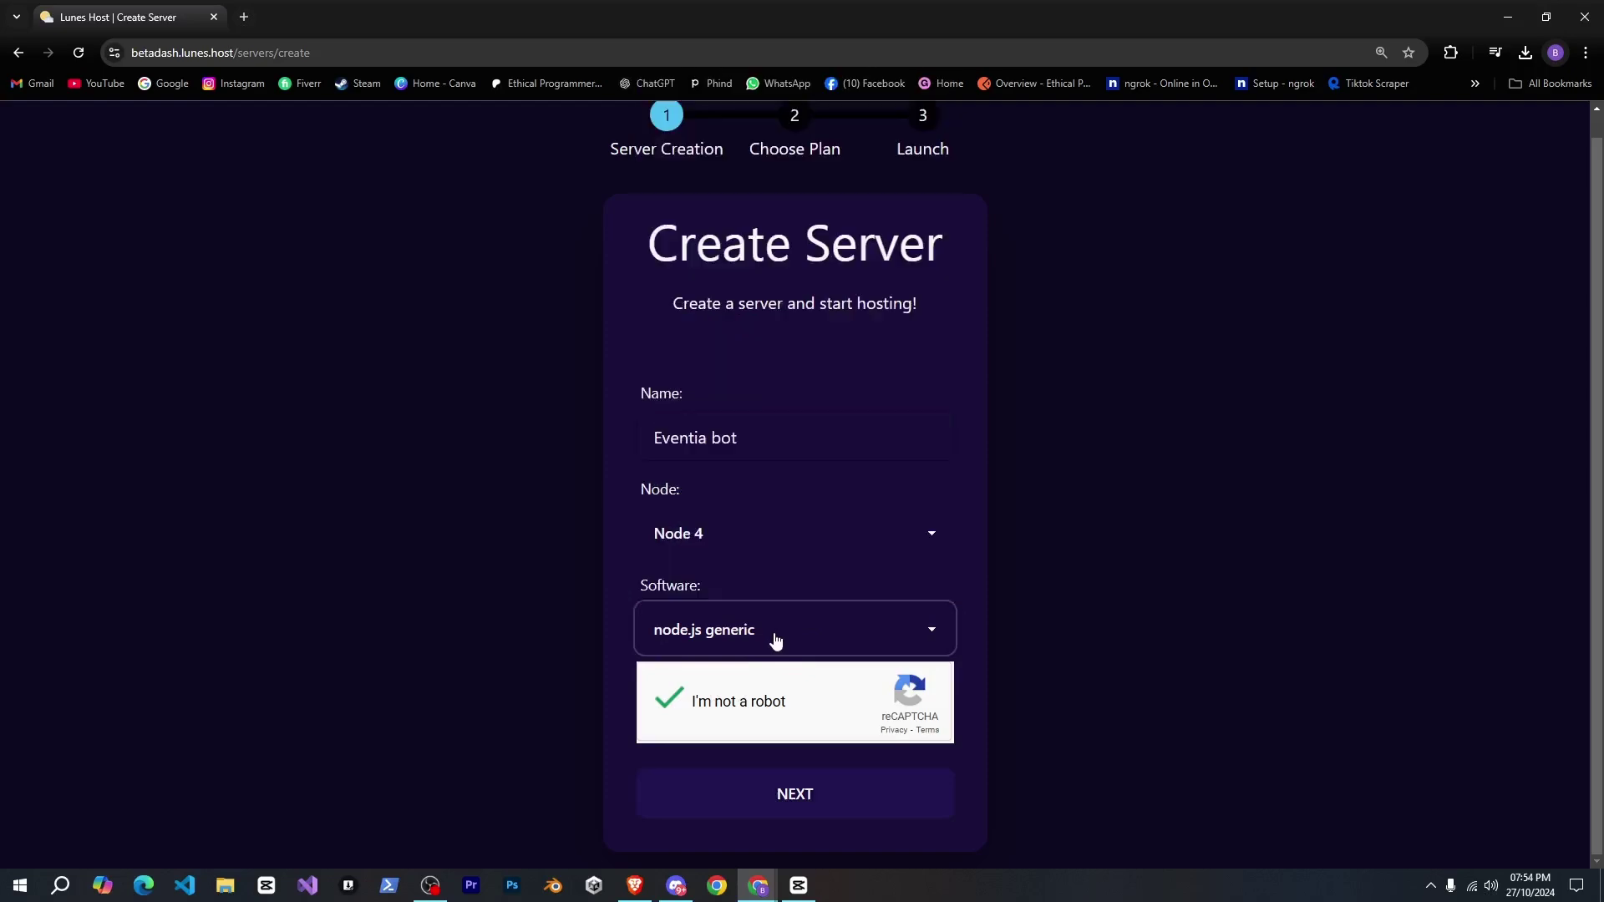
{"action": "left_click", "coordinate": [774, 802]}
{"action": "scroll", "coordinate": [588, 498], "scroll_direction": "down", "scroll_amount": 6}
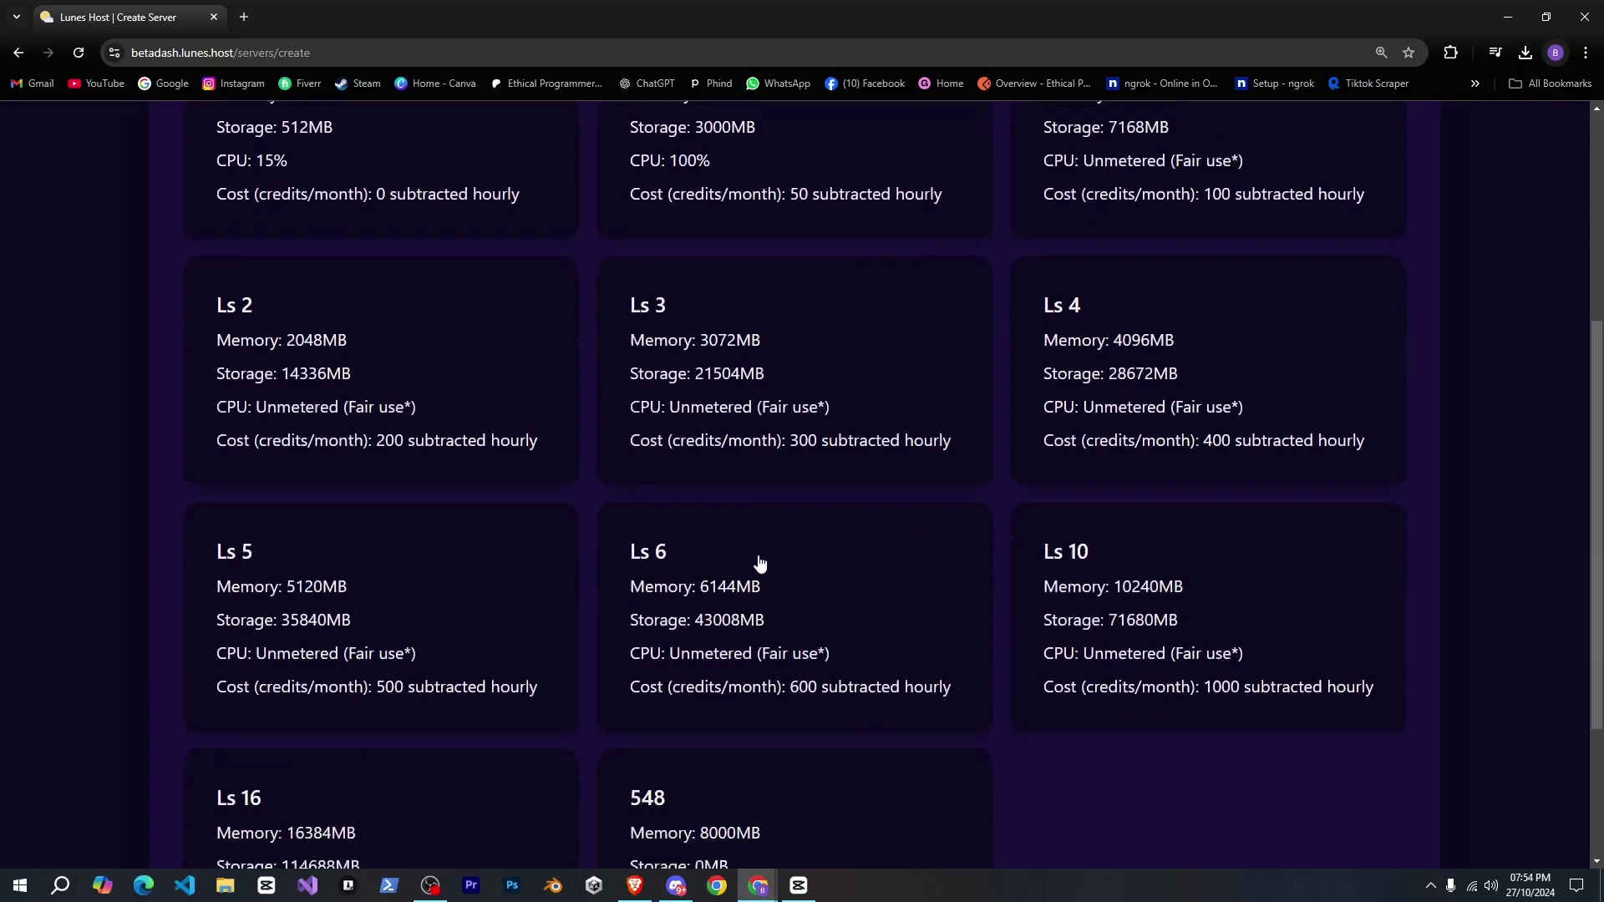
{"action": "scroll", "coordinate": [759, 562], "scroll_direction": "up", "scroll_amount": 5}
{"action": "scroll", "coordinate": [585, 434], "scroll_direction": "up", "scroll_amount": 1}
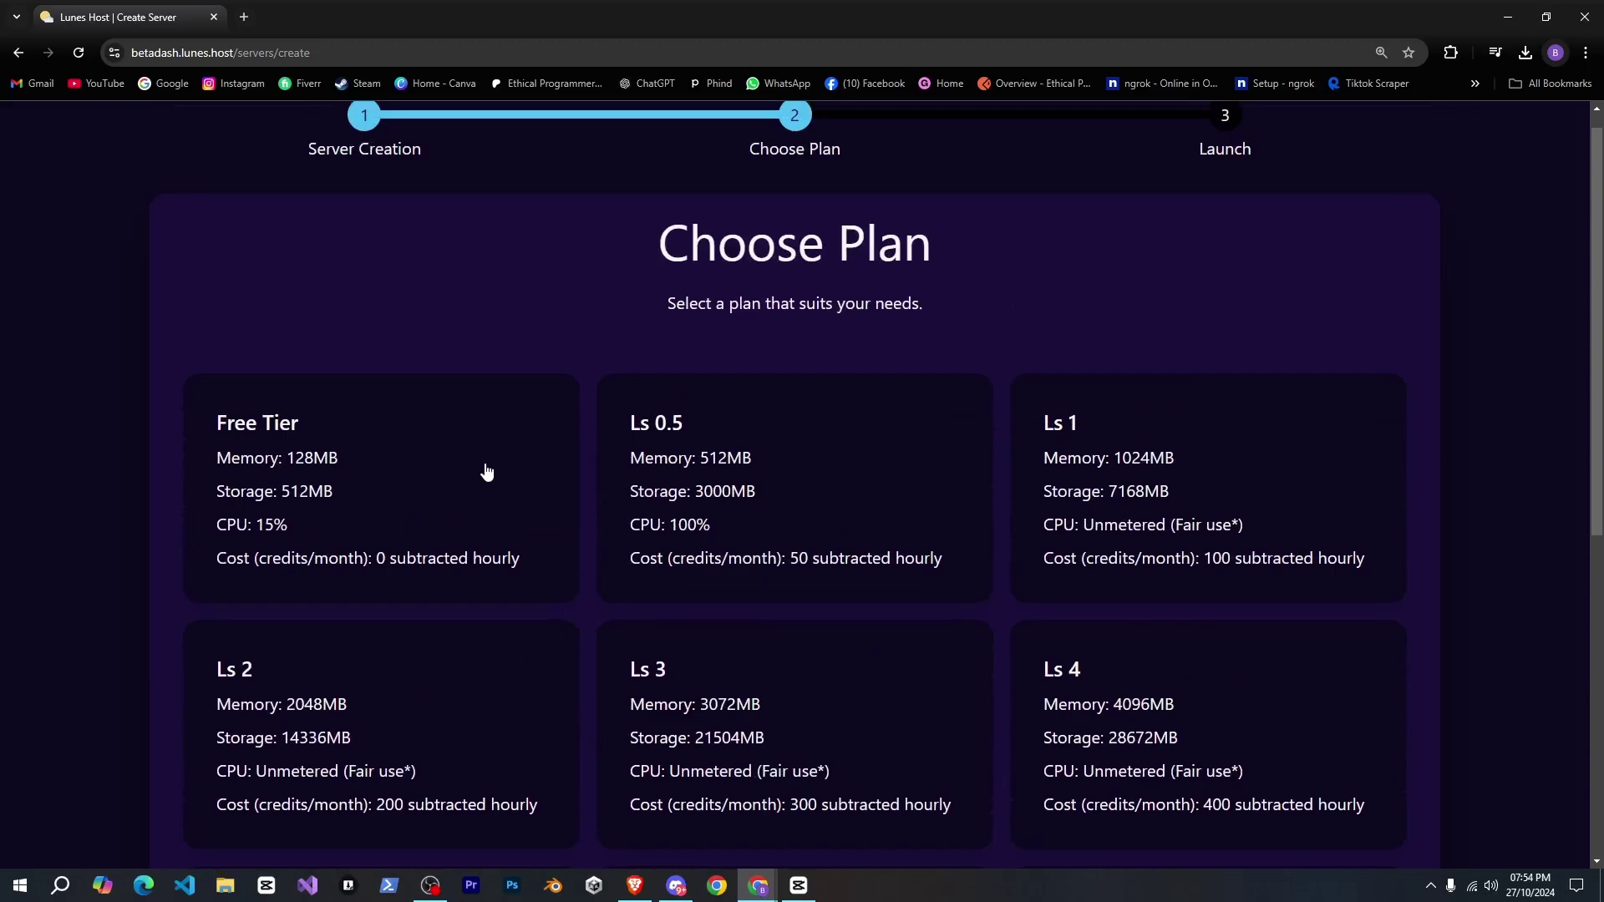
{"action": "left_click", "coordinate": [491, 475]}
{"action": "scroll", "coordinate": [499, 538], "scroll_direction": "down", "scroll_amount": 7}
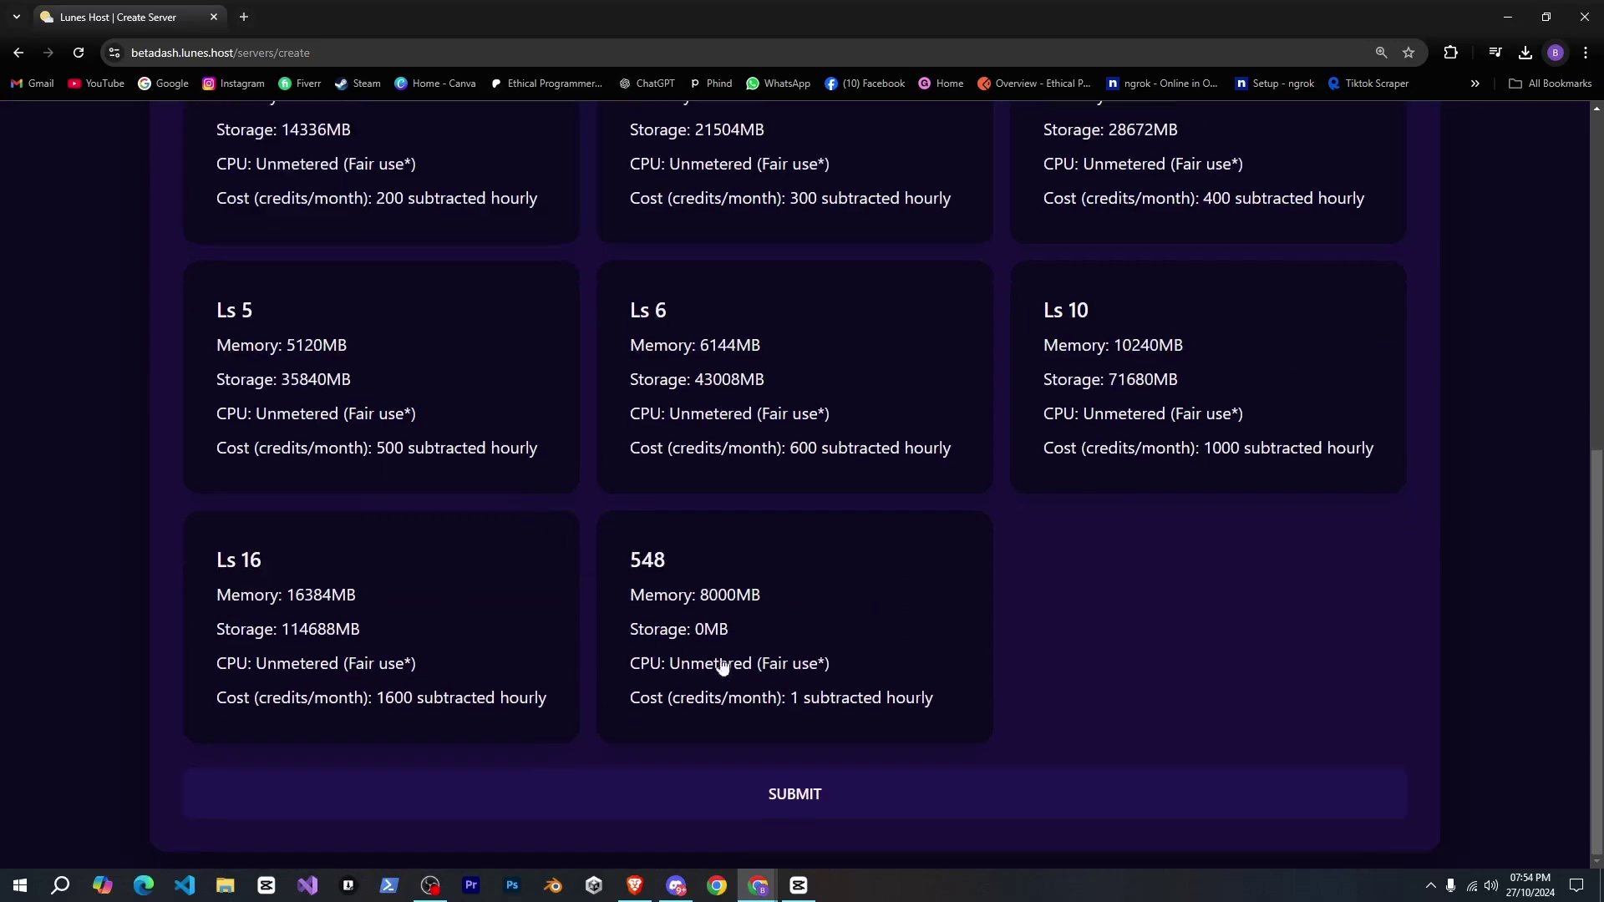
{"action": "left_click", "coordinate": [844, 793]}
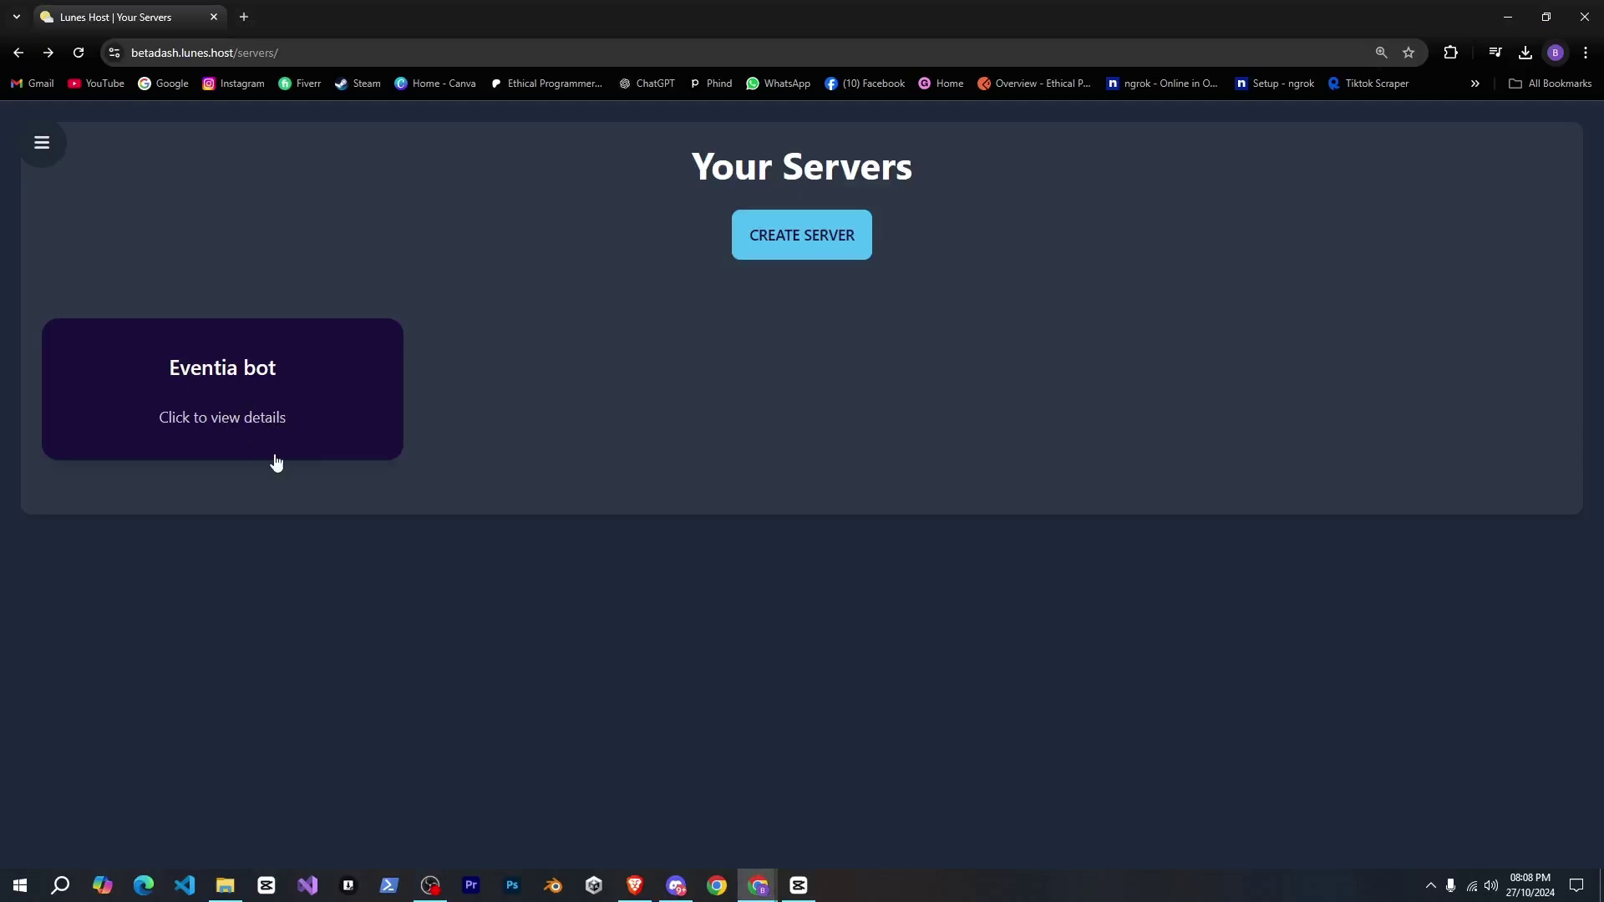
- Open Eventia bot's details and read the free-server deletion and 30-day login warnings
{"action": "left_click", "coordinate": [293, 416]}
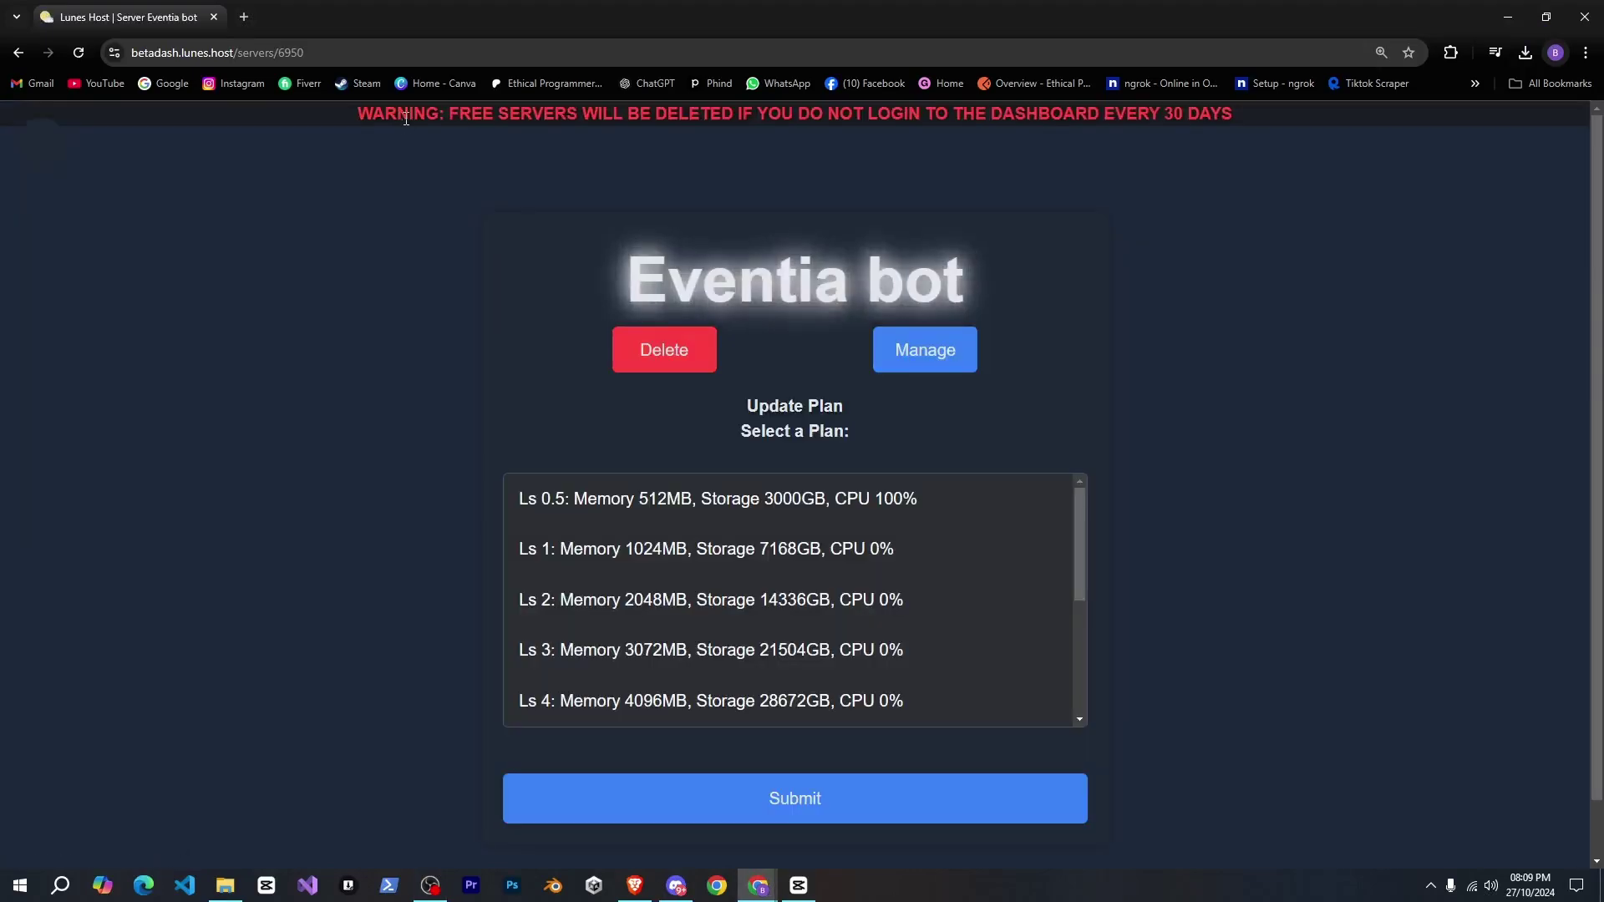
{"action": "left_click_drag", "start_coordinate": [405, 118], "coordinate": [1203, 117]}
{"action": "left_click", "coordinate": [1211, 119]}
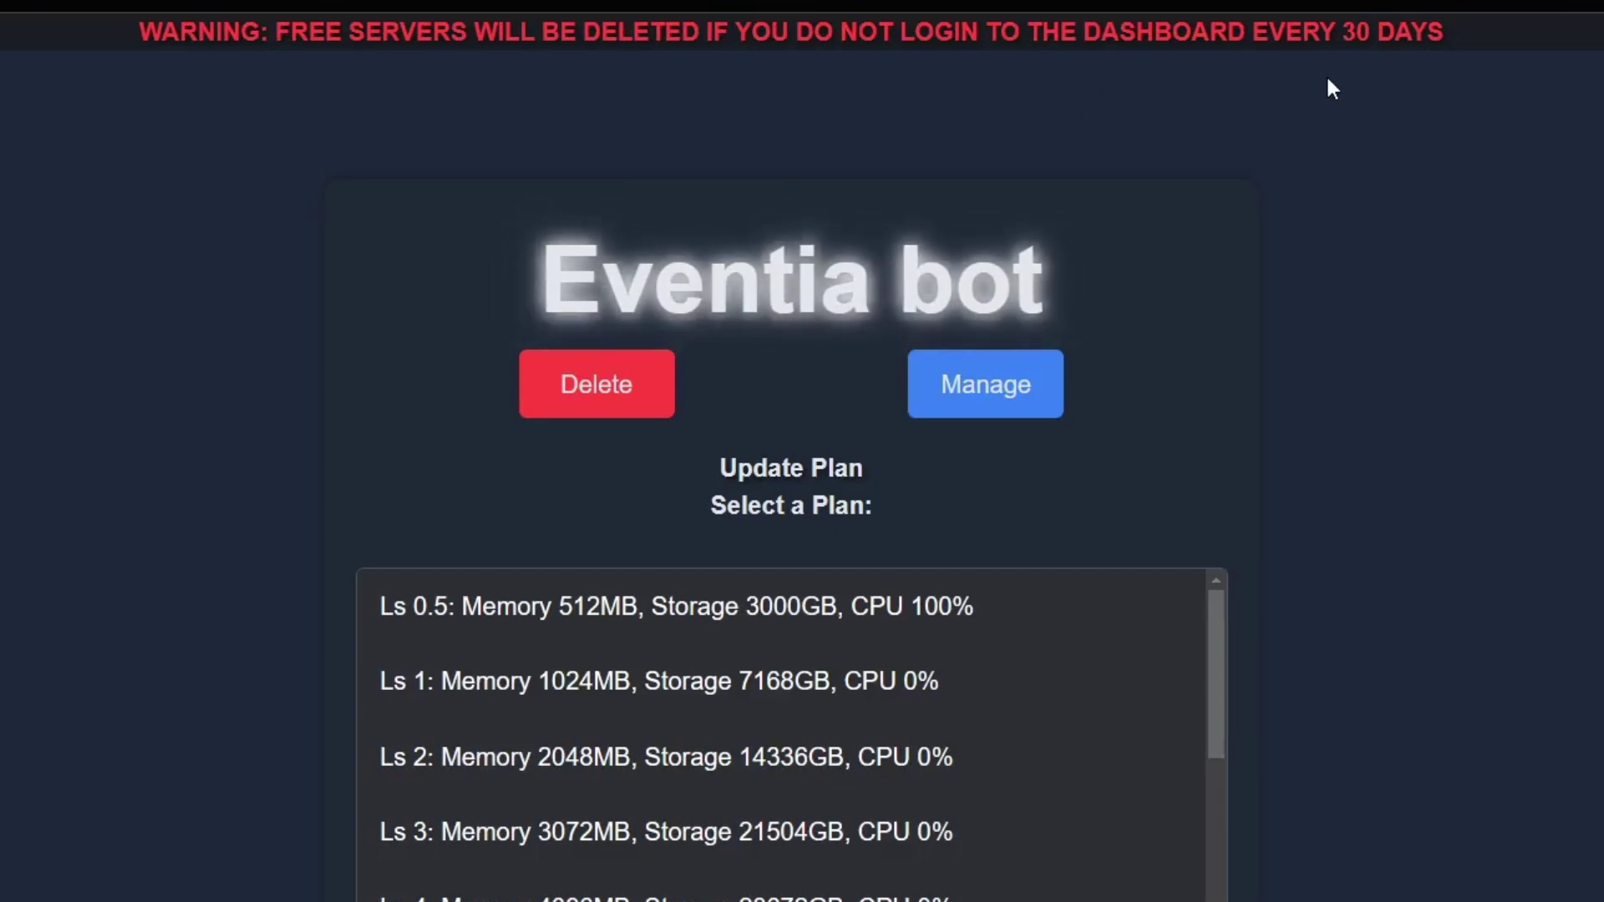
{"action": "left_click_drag", "start_coordinate": [953, 32], "coordinate": [1433, 35]}
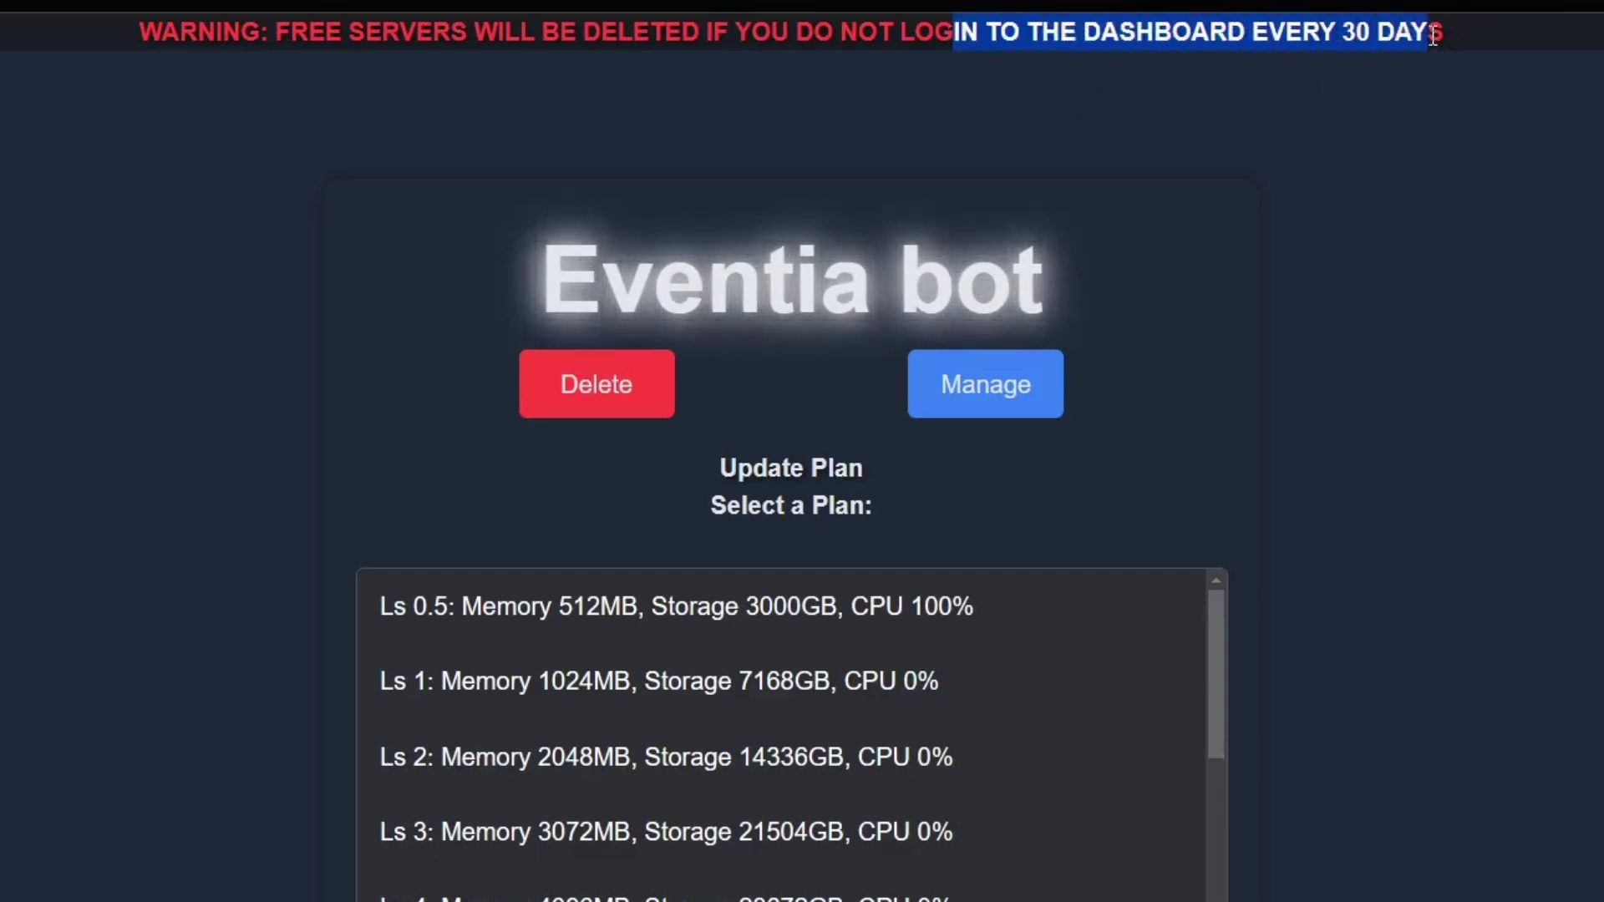
{"action": "left_click", "coordinate": [1383, 174]}
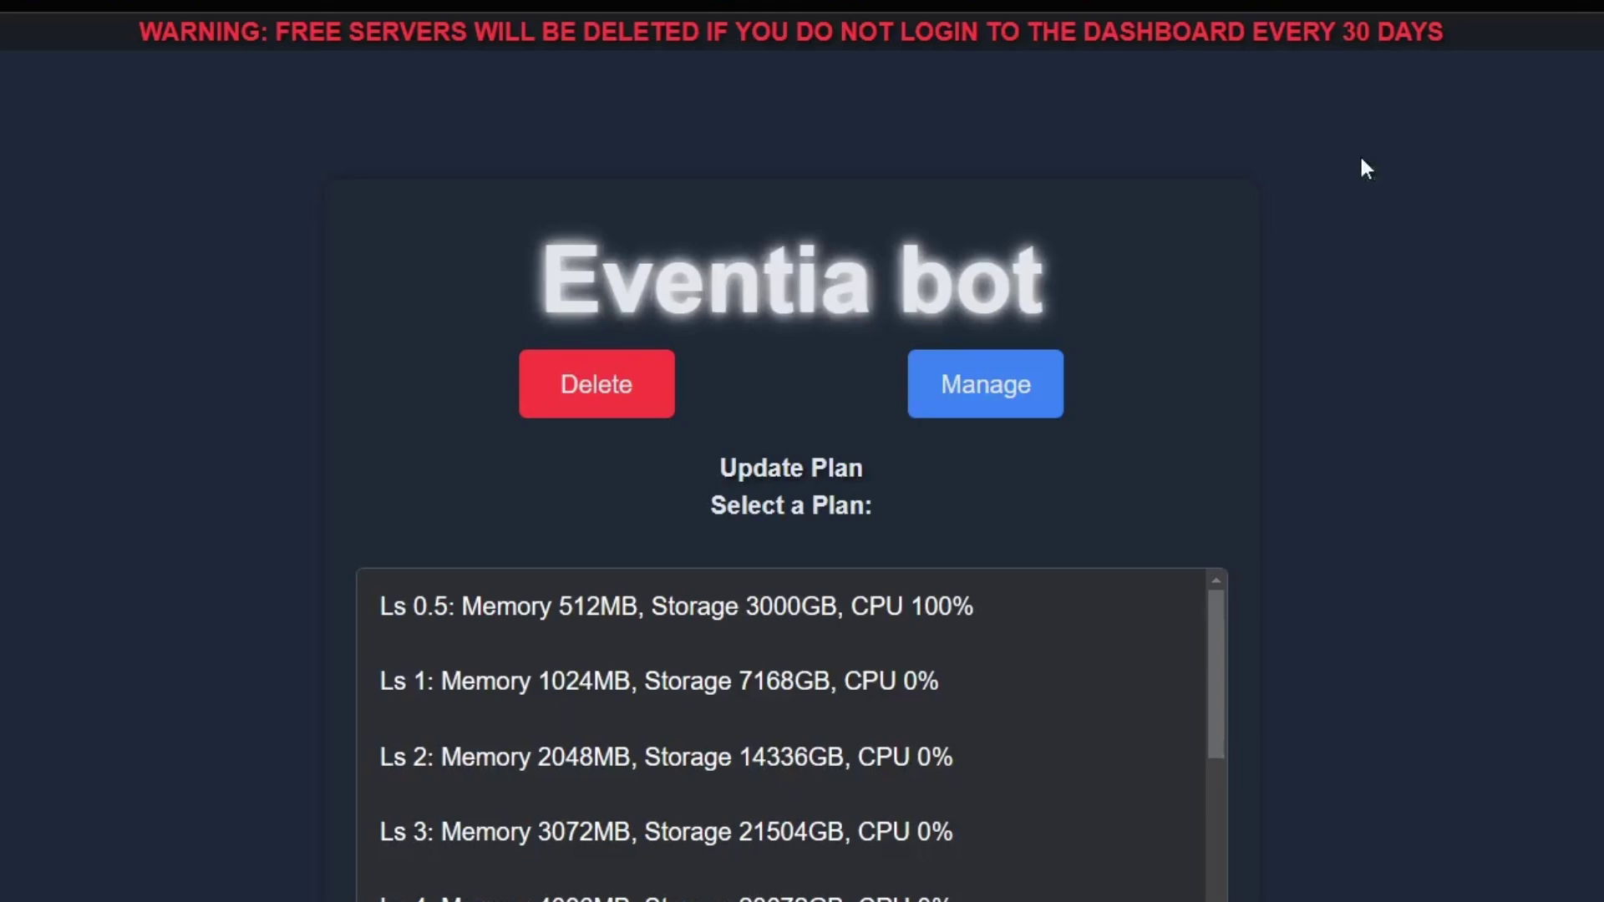
{"action": "left_click_drag", "start_coordinate": [1106, 283], "coordinate": [504, 280]}
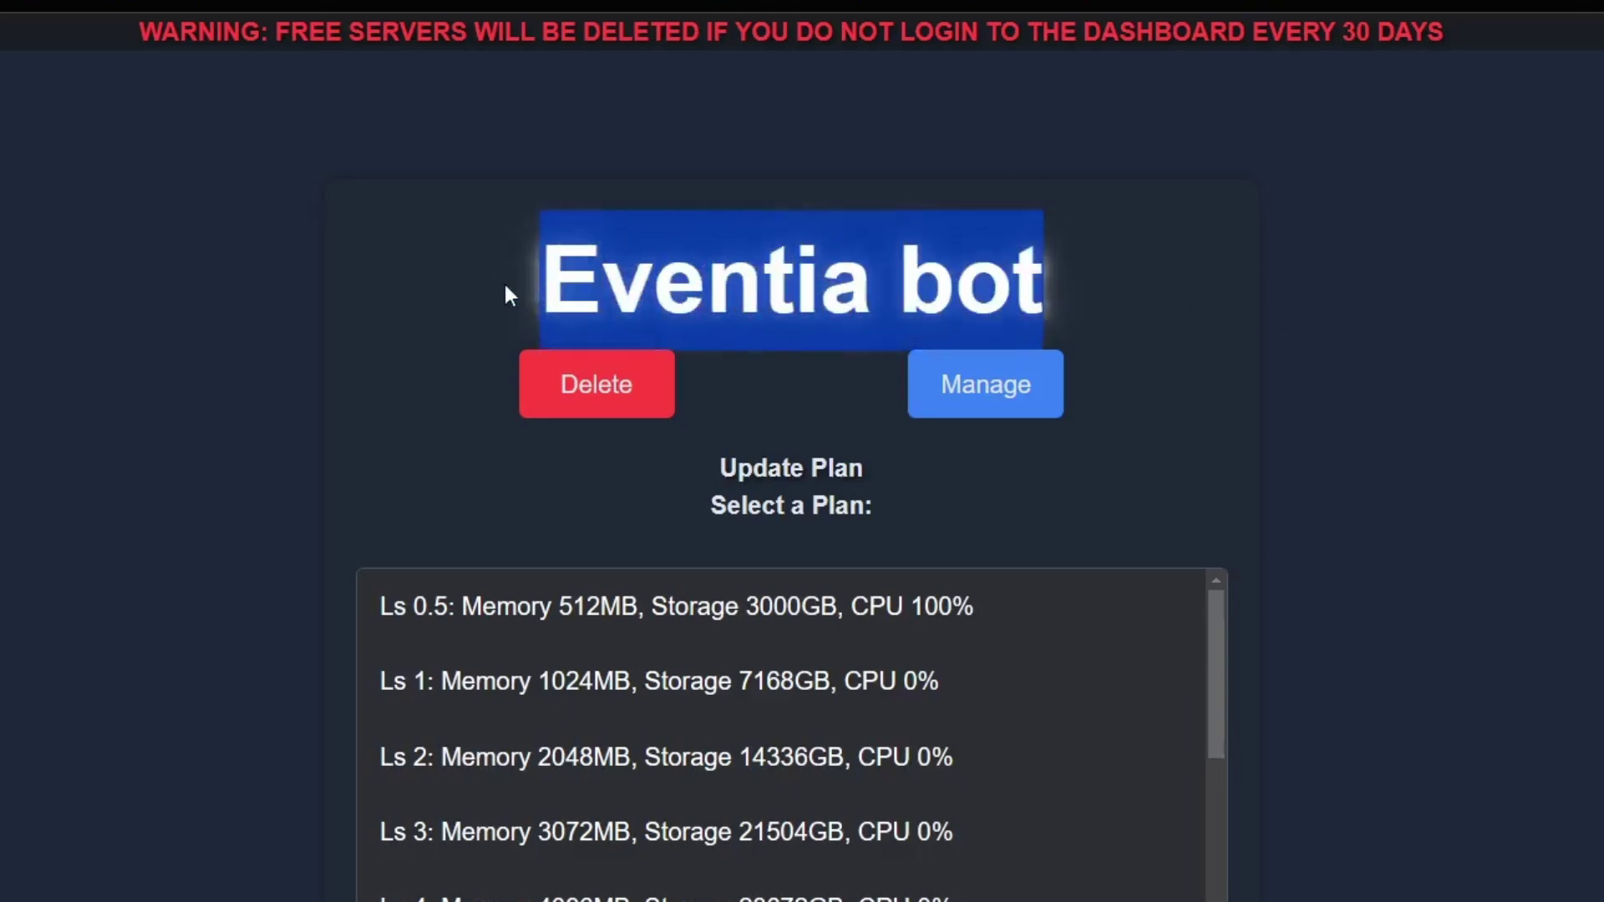
{"action": "left_click", "coordinate": [501, 288]}
- Scroll through the Update Plan options
{"action": "scroll", "coordinate": [401, 453], "scroll_direction": "down", "scroll_amount": 1}
{"action": "scroll", "coordinate": [403, 459], "scroll_direction": "down", "scroll_amount": 1}
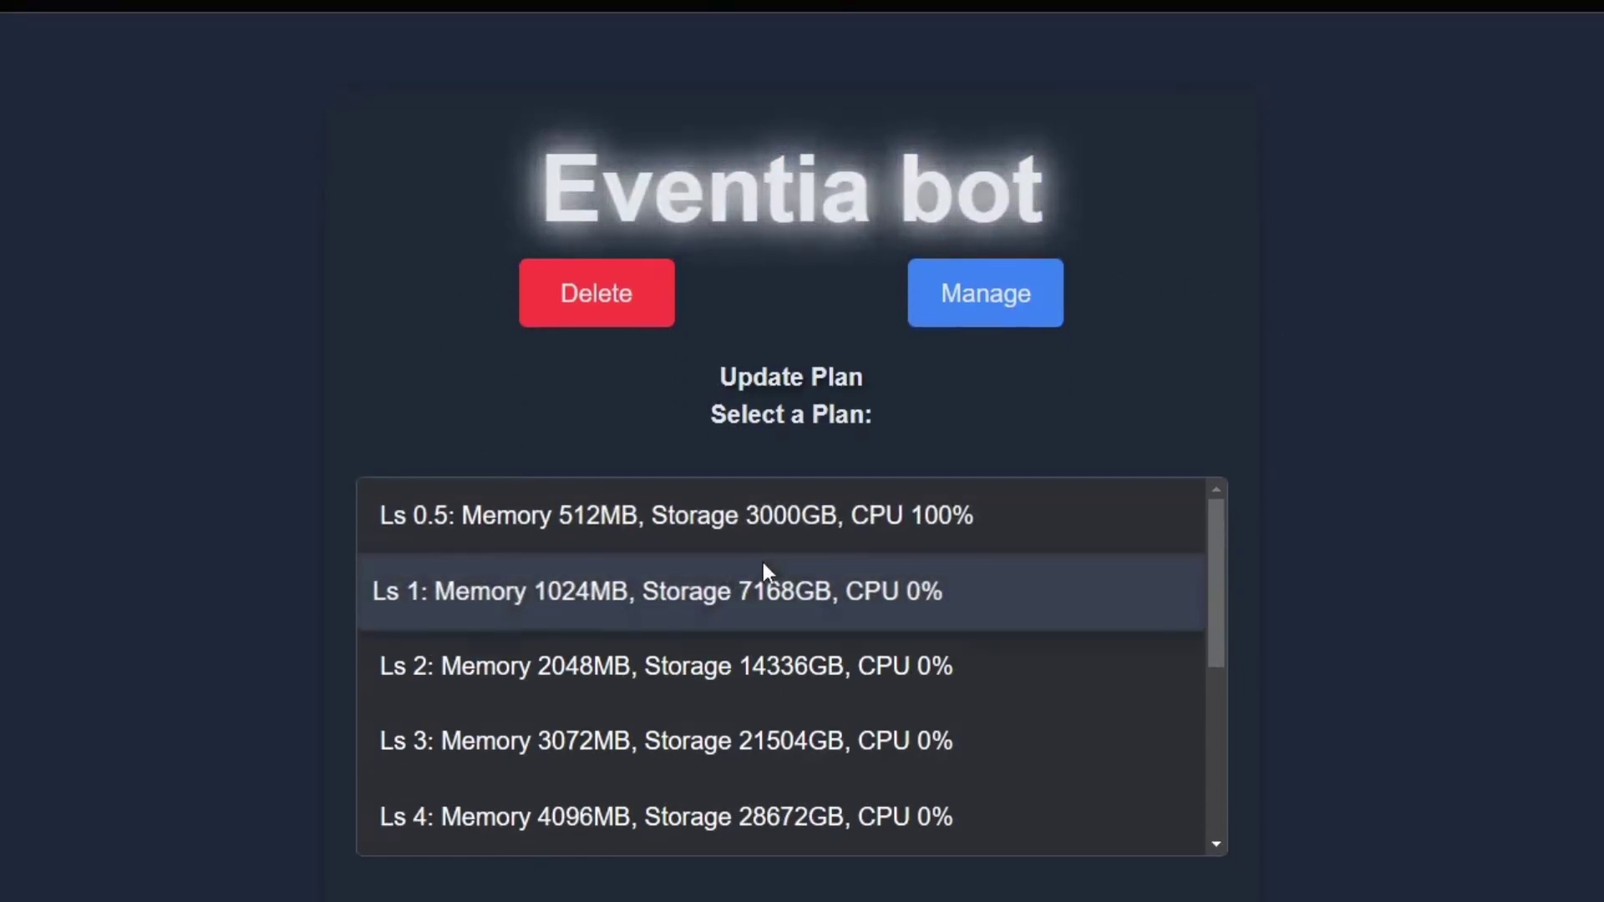
{"action": "scroll", "coordinate": [763, 565], "scroll_direction": "down", "scroll_amount": 3}
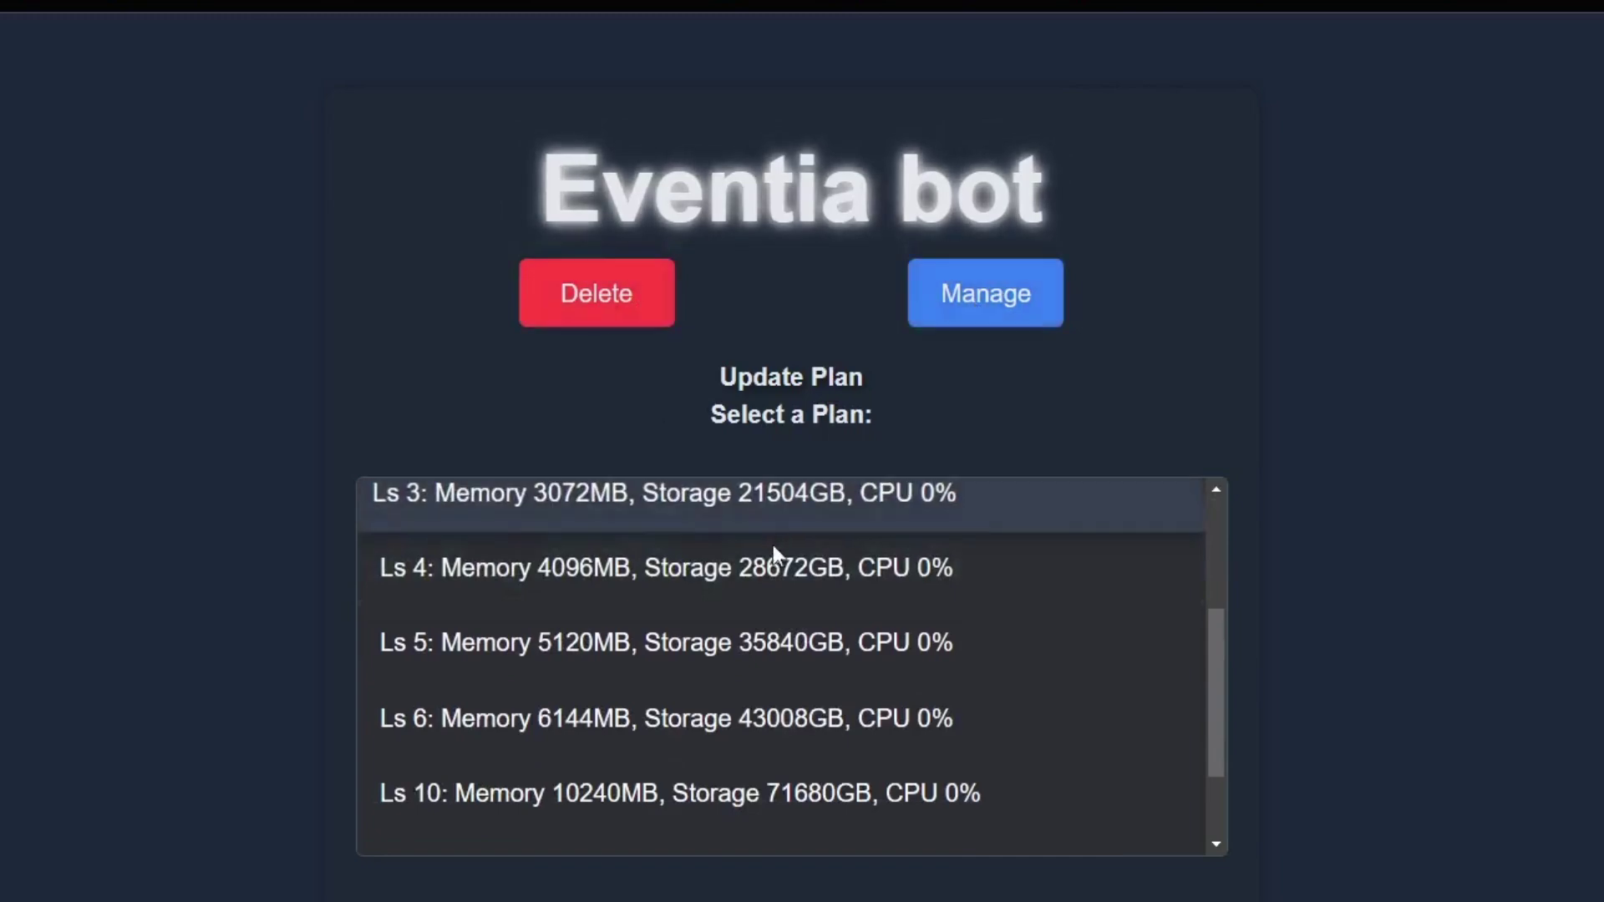
{"action": "scroll", "coordinate": [773, 545], "scroll_direction": "down", "scroll_amount": 2}
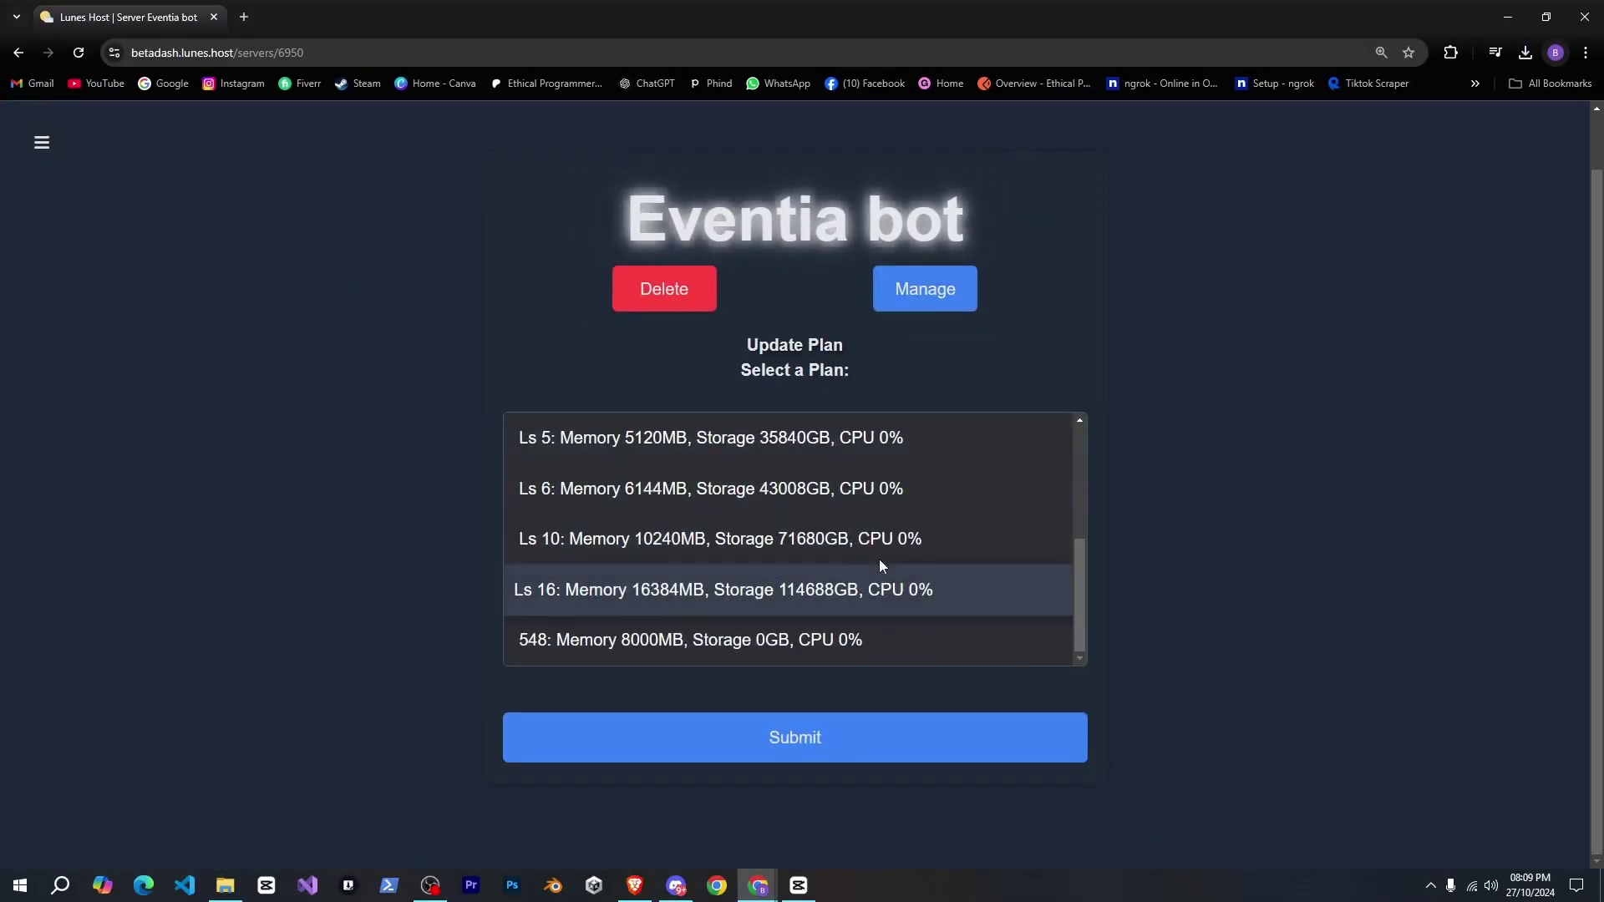
{"action": "scroll", "coordinate": [877, 560], "scroll_direction": "up", "scroll_amount": 2}
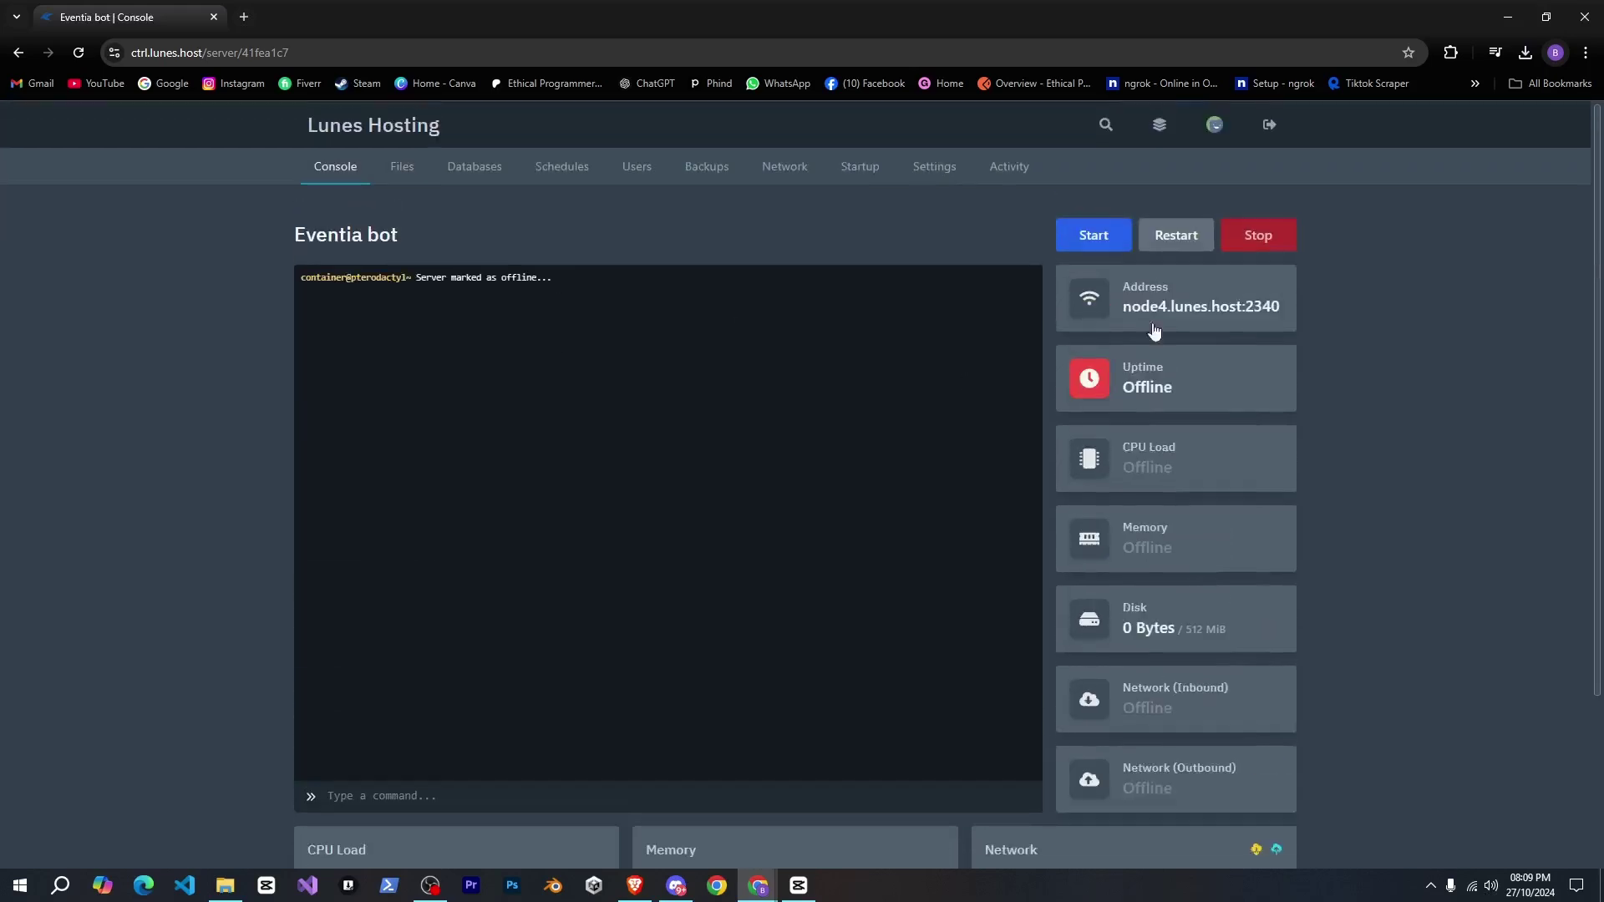
- Open the Users tab, start a New User form, then close it without inviting anyone
{"action": "scroll", "coordinate": [1111, 528], "scroll_direction": "down", "scroll_amount": 1}
{"action": "scroll", "coordinate": [1111, 525], "scroll_direction": "up", "scroll_amount": 1}
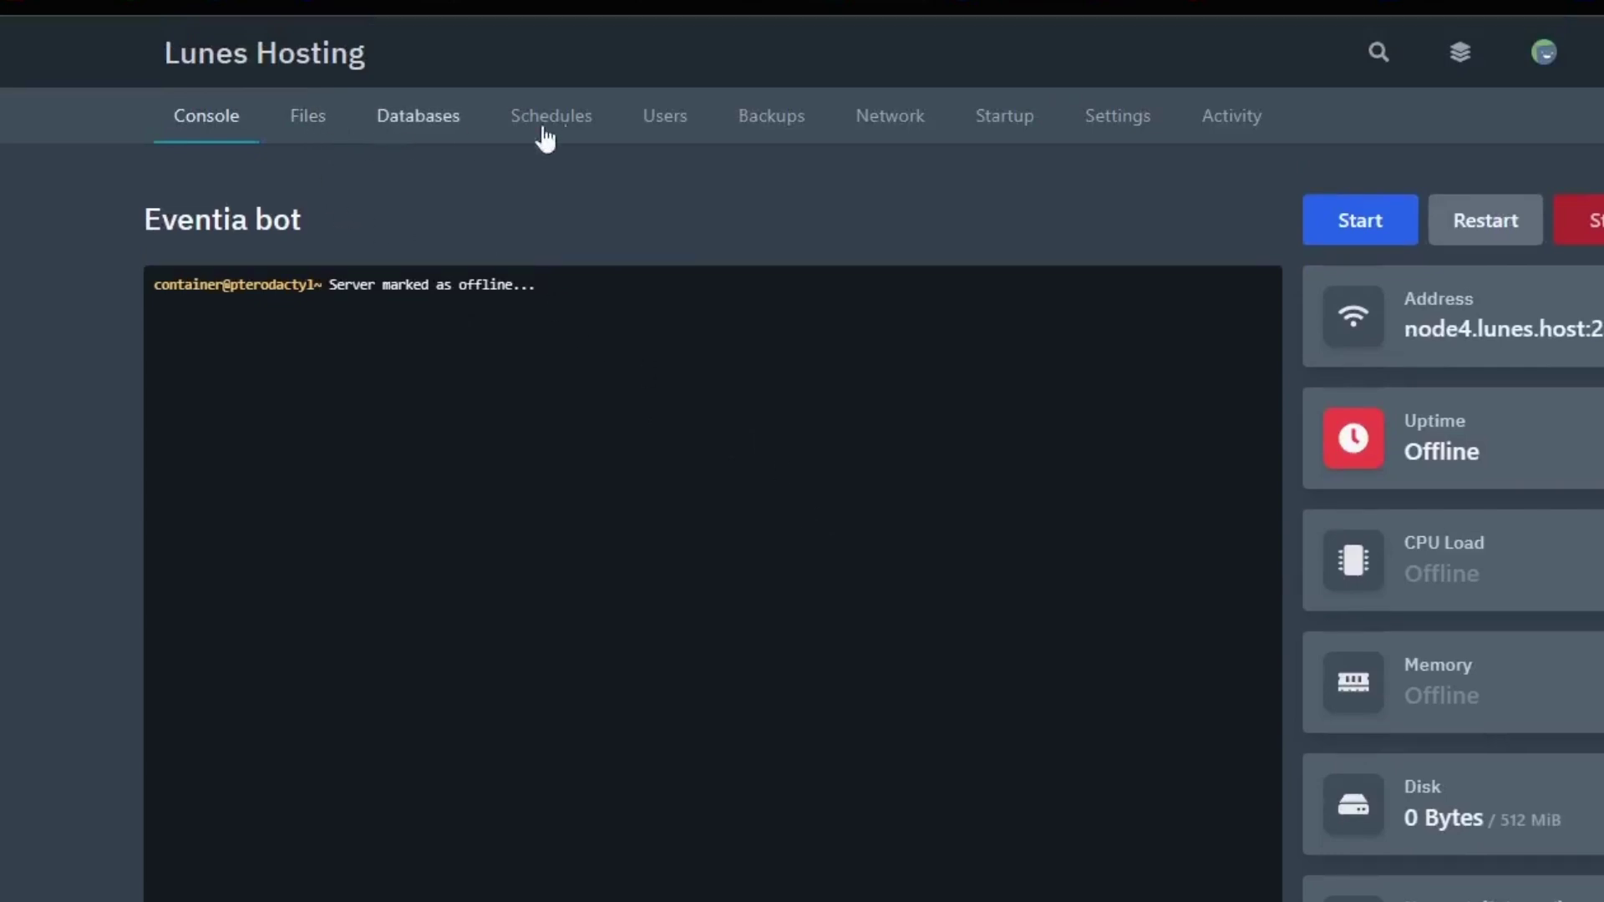
{"action": "left_click", "coordinate": [665, 119]}
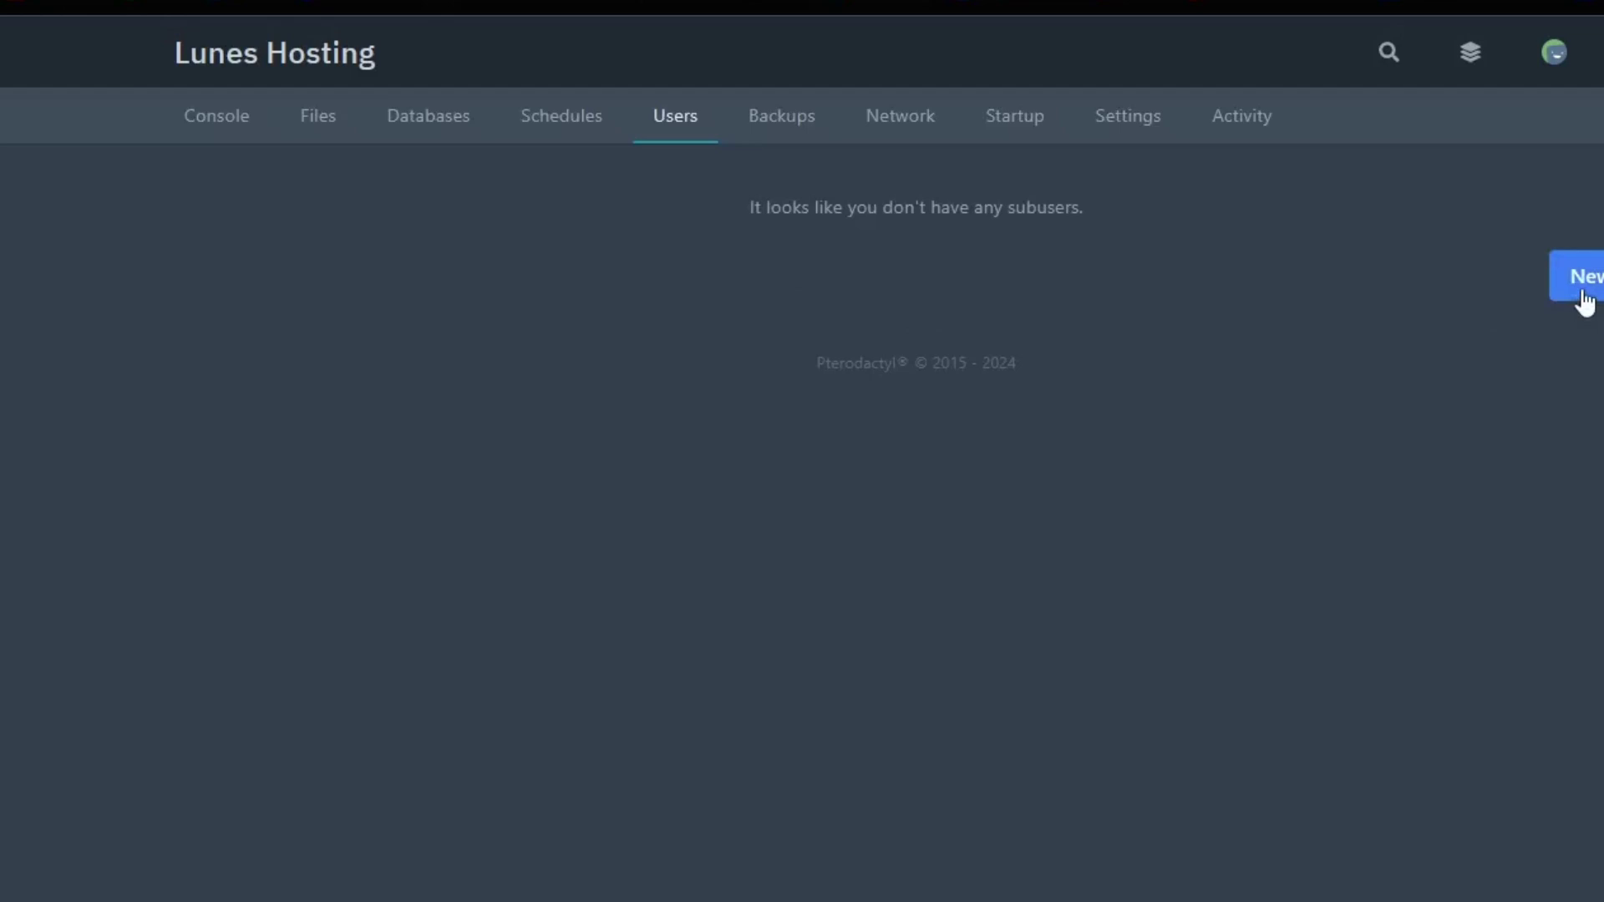
{"action": "left_click", "coordinate": [1582, 288]}
{"action": "left_click", "coordinate": [944, 282]}
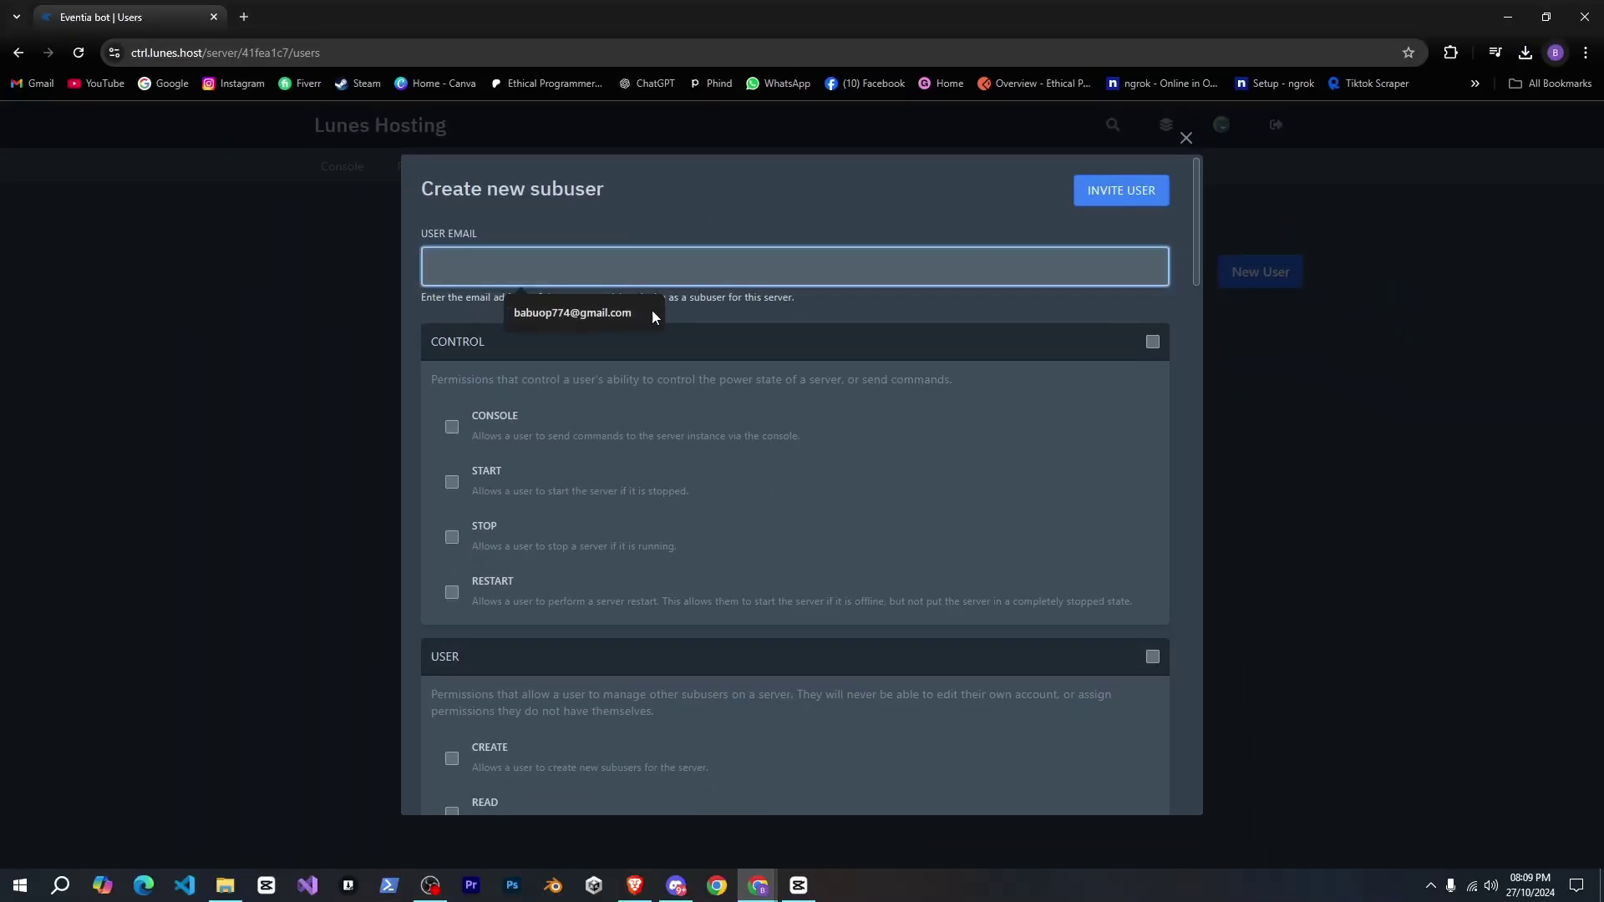
{"action": "left_click", "coordinate": [1185, 137]}
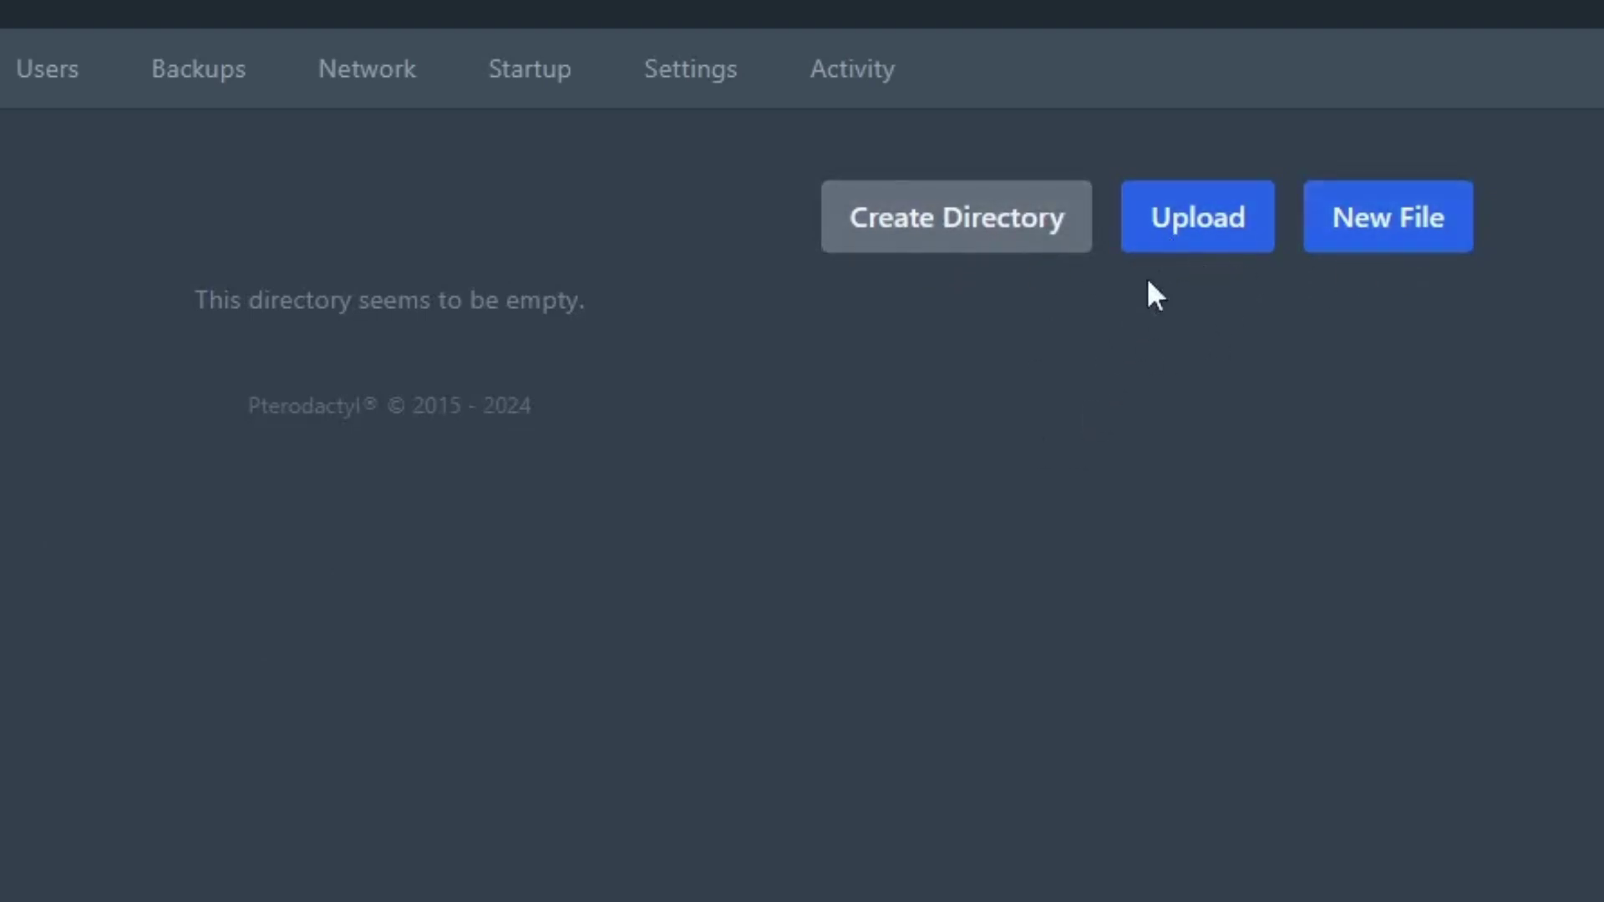
- Upload my_bot.zip from the Desktop and unarchive it in /home/container
{"action": "left_click", "coordinate": [1177, 242]}
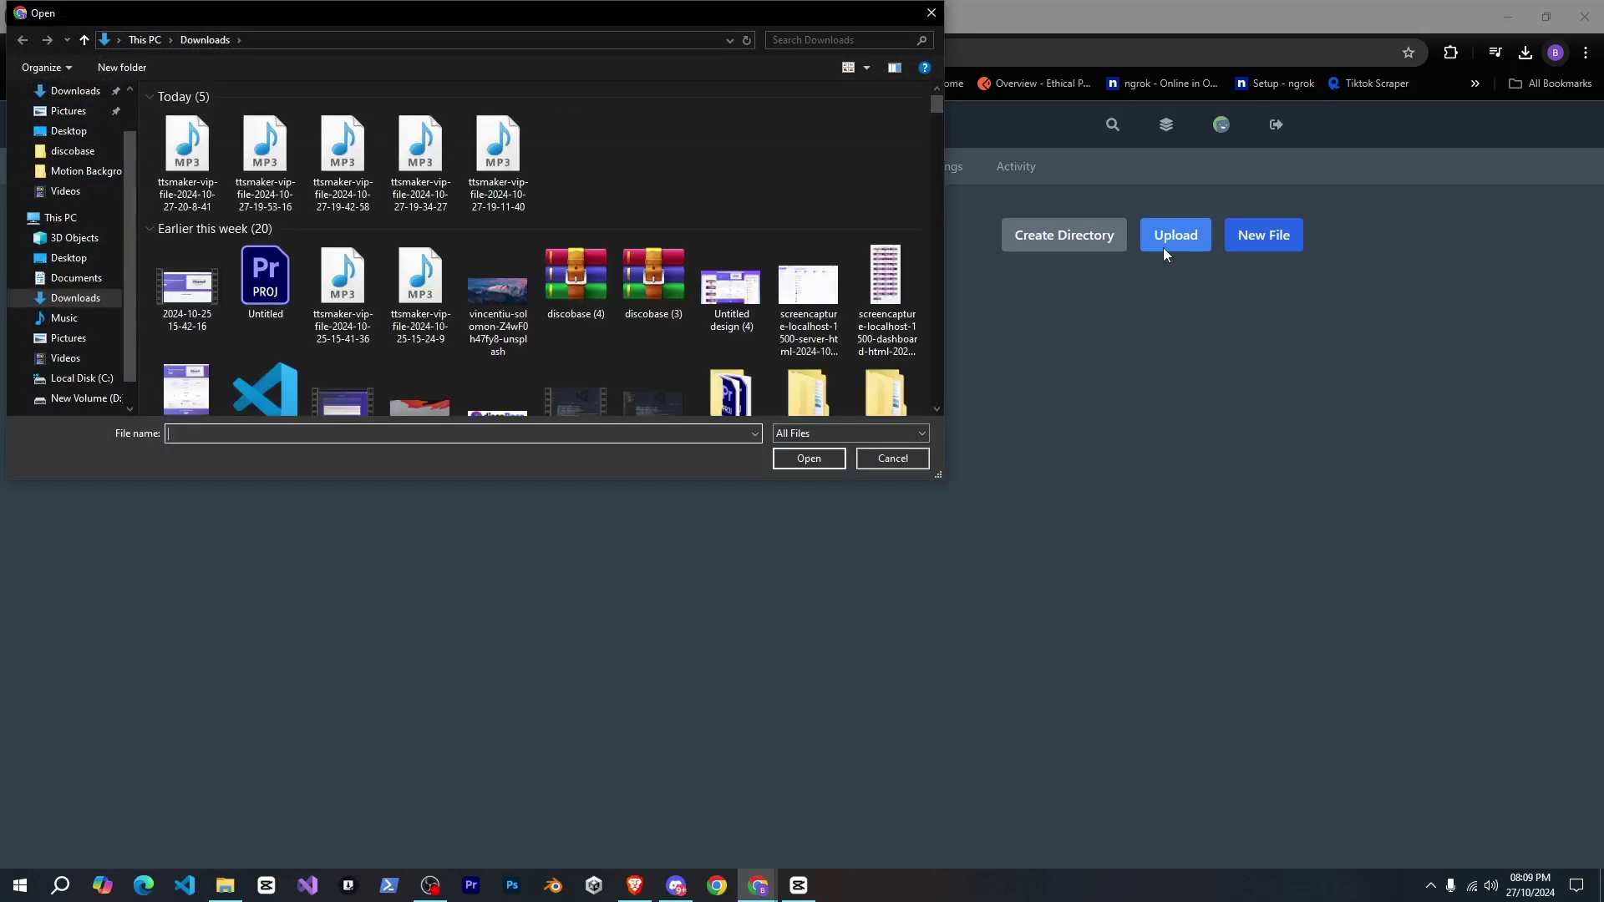
{"action": "left_click", "coordinate": [88, 258]}
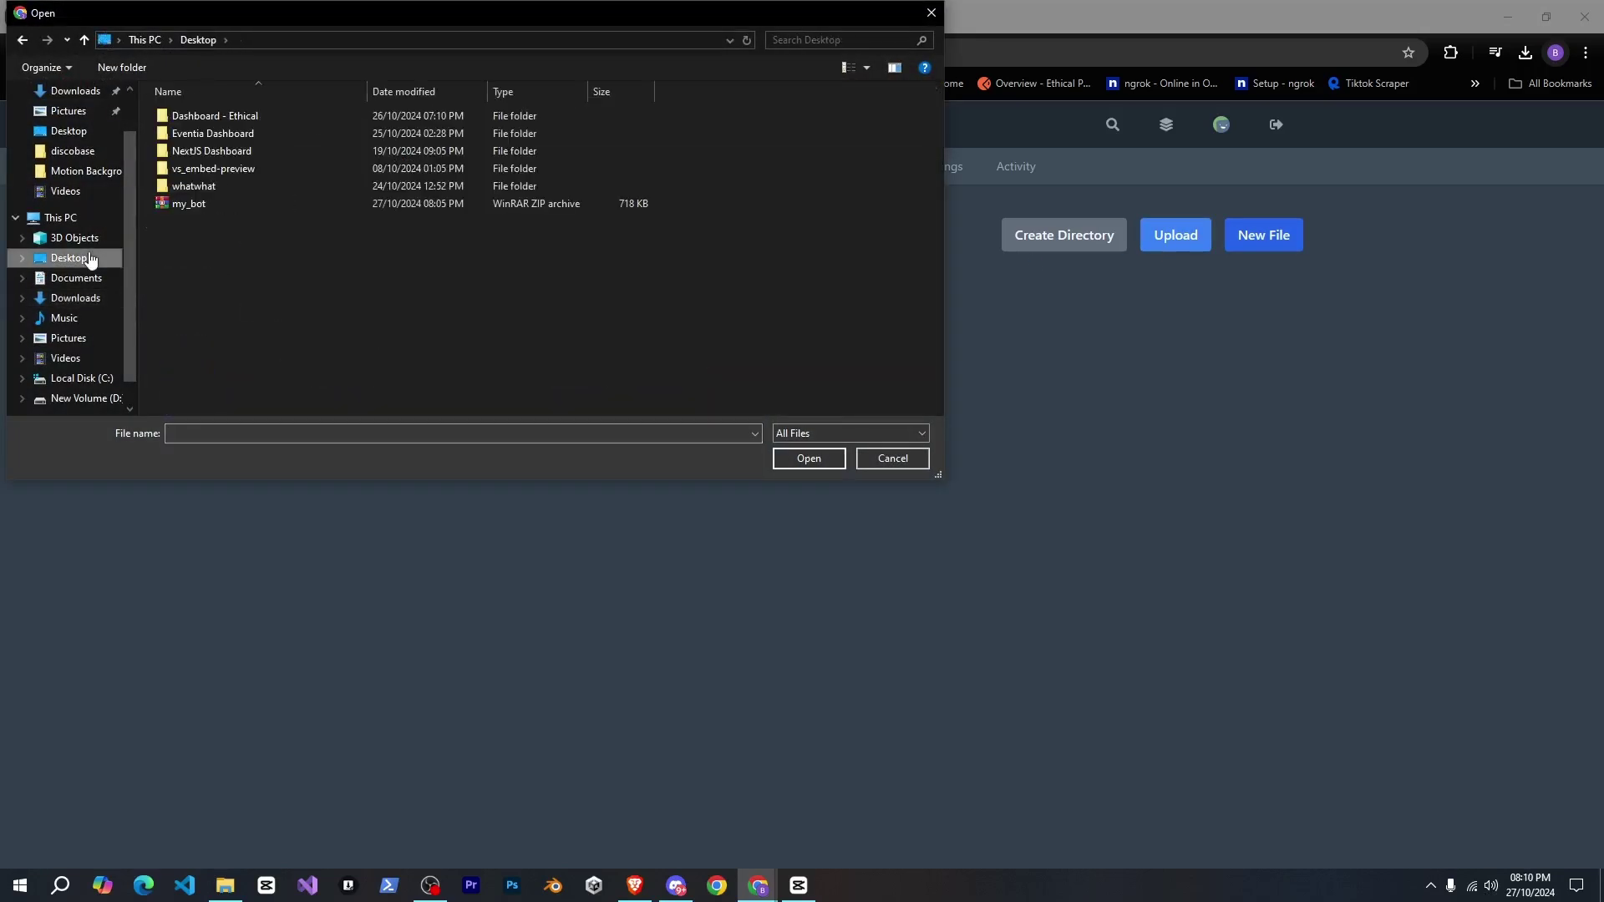
{"action": "left_click", "coordinate": [220, 208]}
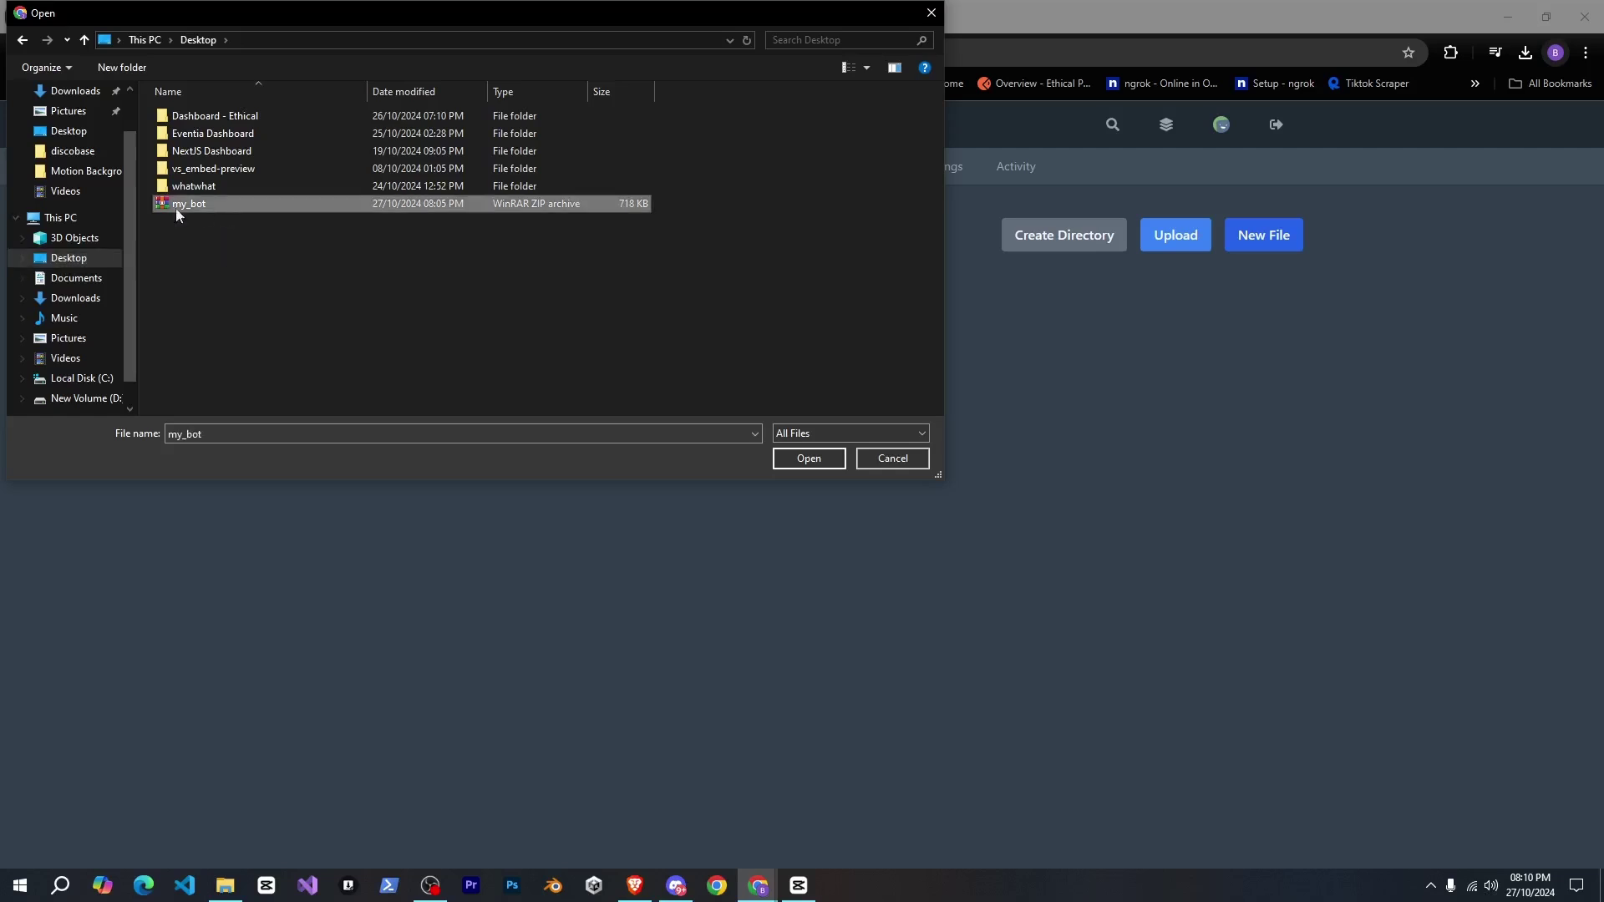
{"action": "left_click", "coordinate": [806, 459]}
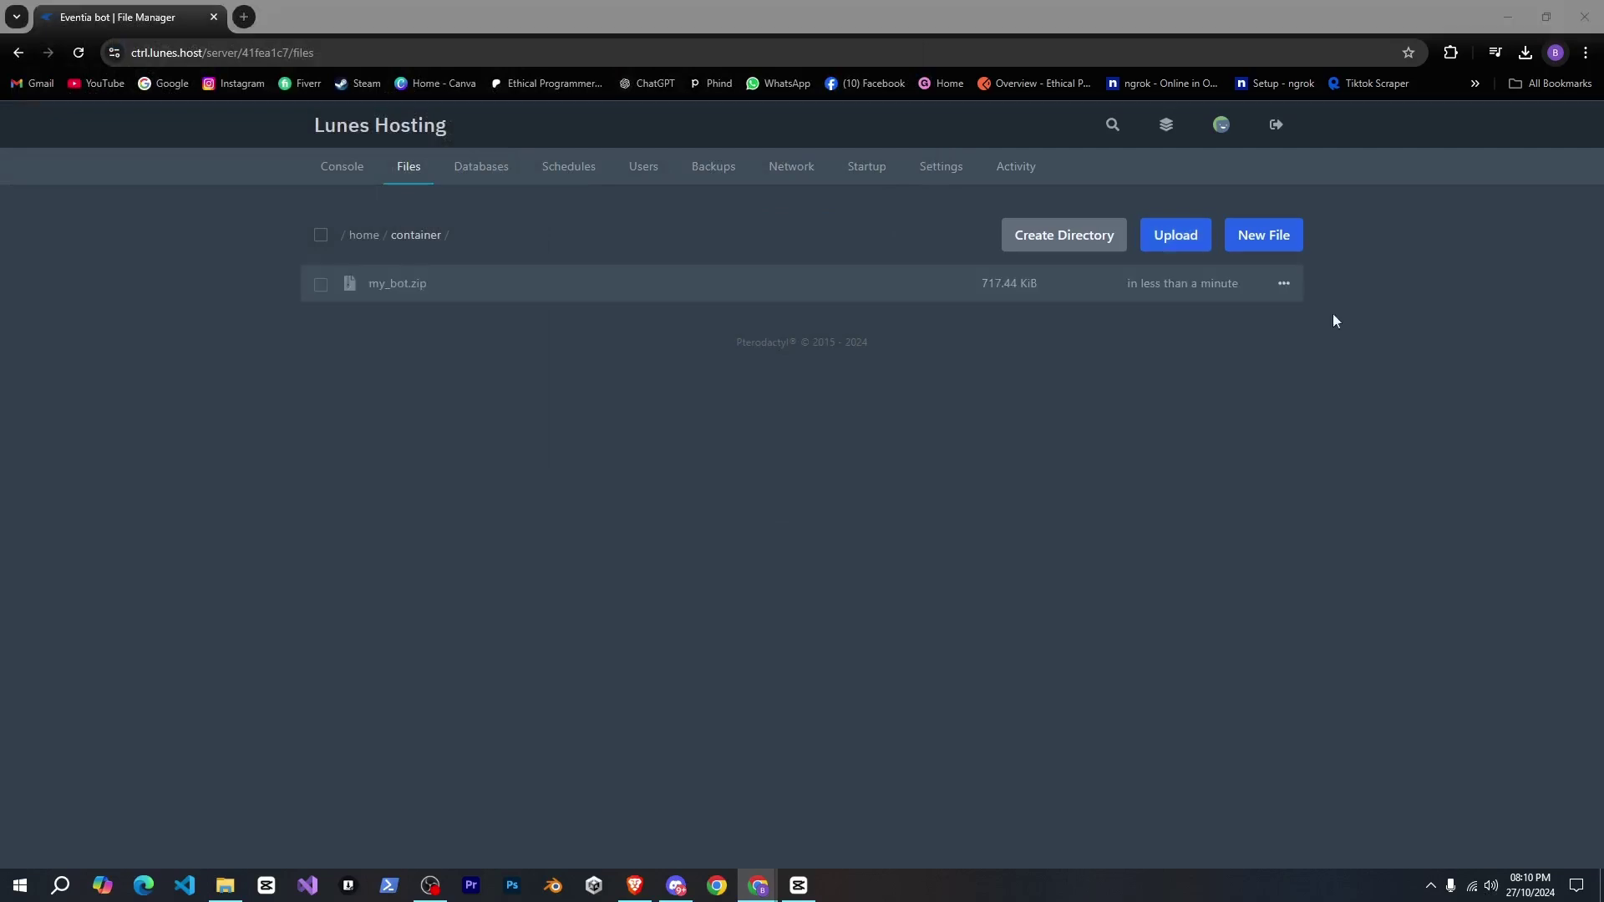
{"action": "left_click", "coordinate": [1284, 284]}
{"action": "left_click", "coordinate": [1221, 442]}
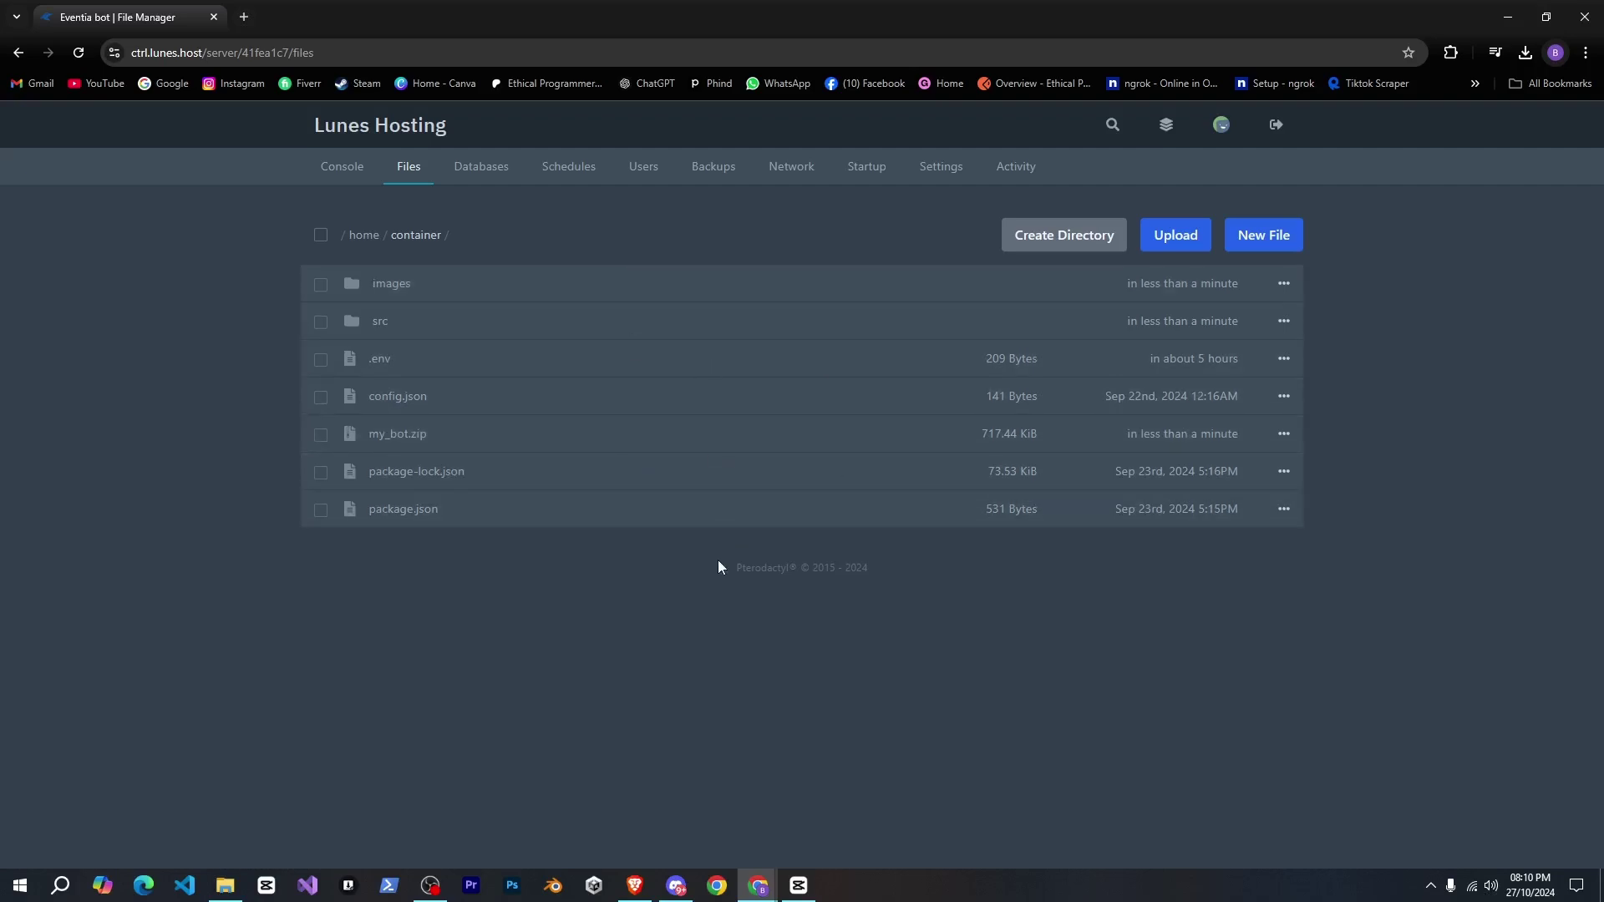
- Check in Startup settings that the Startup Command is 'node .'
{"action": "left_click", "coordinate": [344, 170]}
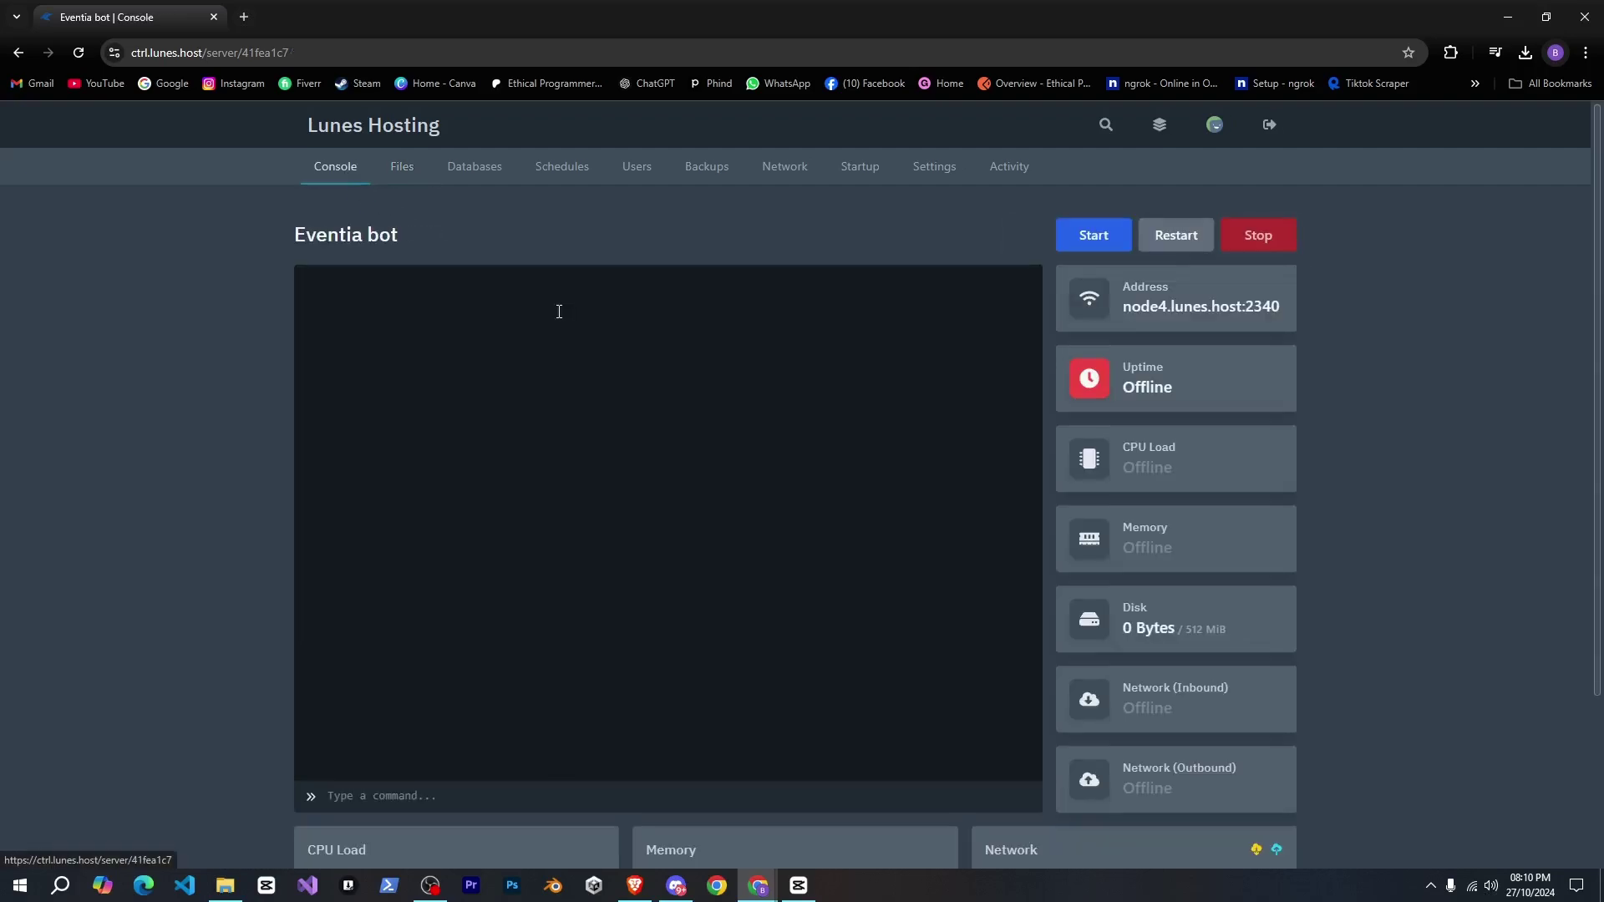
{"action": "left_click", "coordinate": [854, 172]}
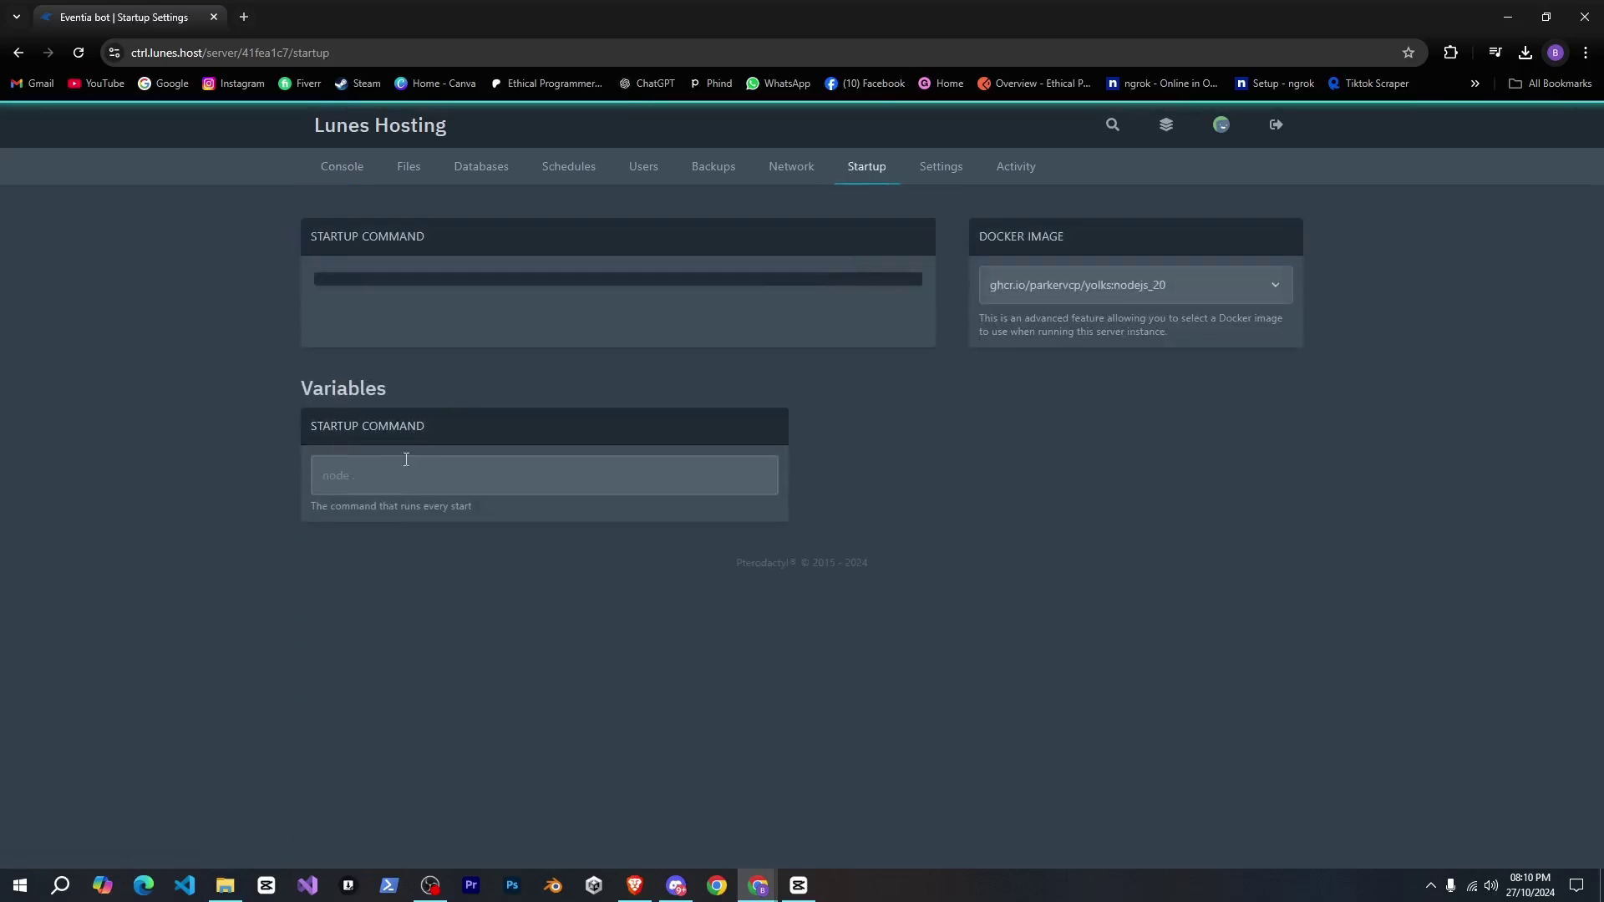
{"action": "left_click", "coordinate": [378, 474]}
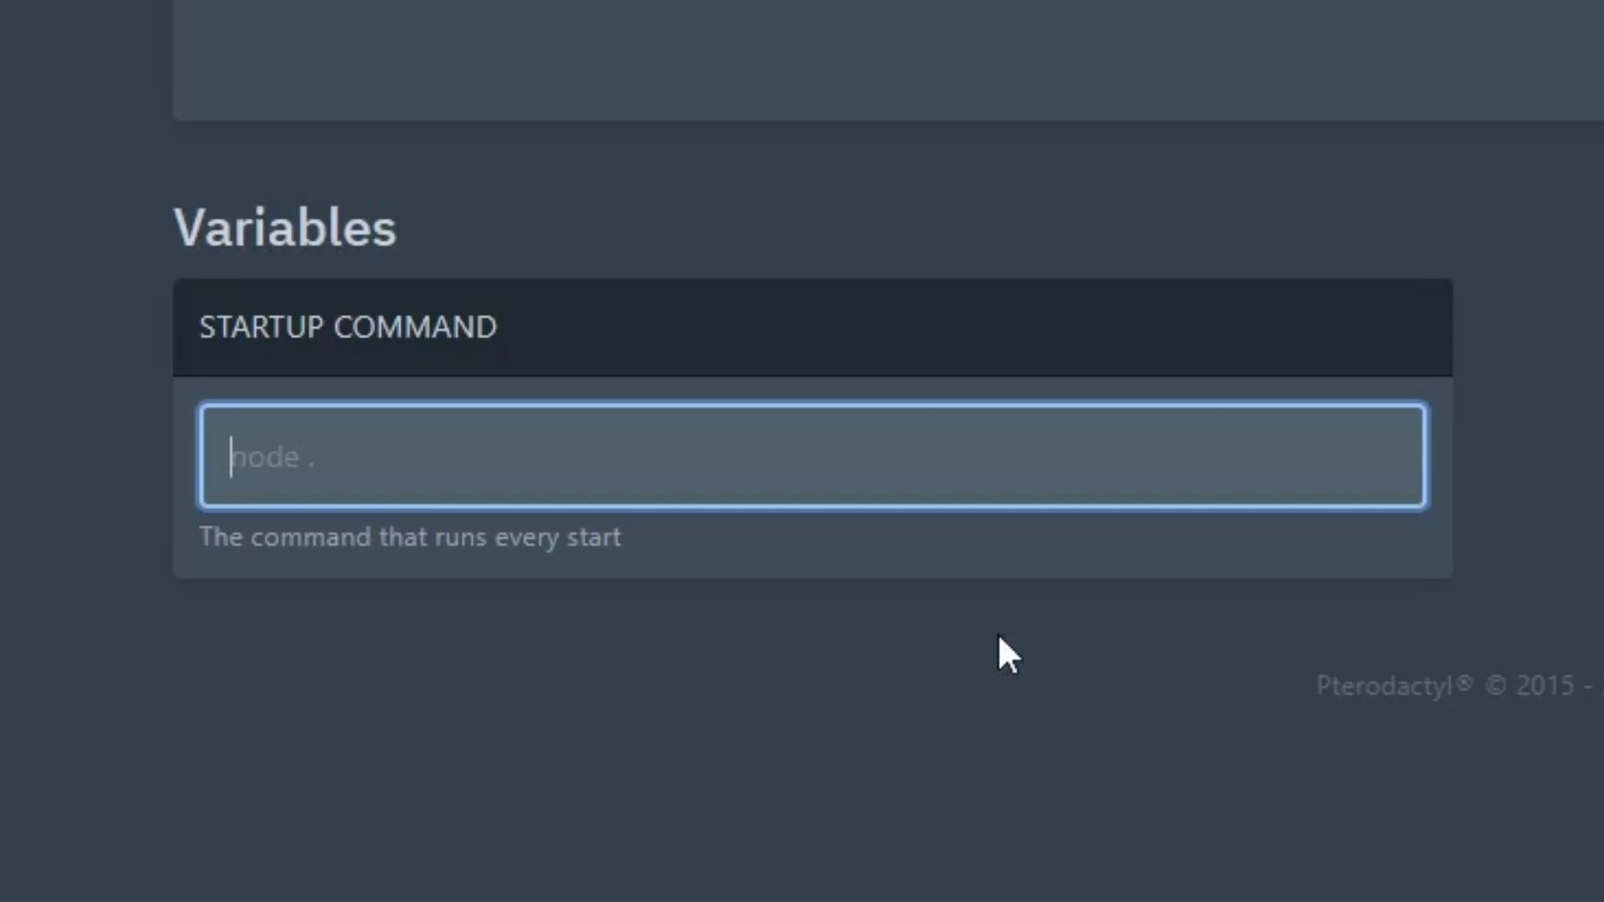
{"action": "left_click", "coordinate": [997, 630]}
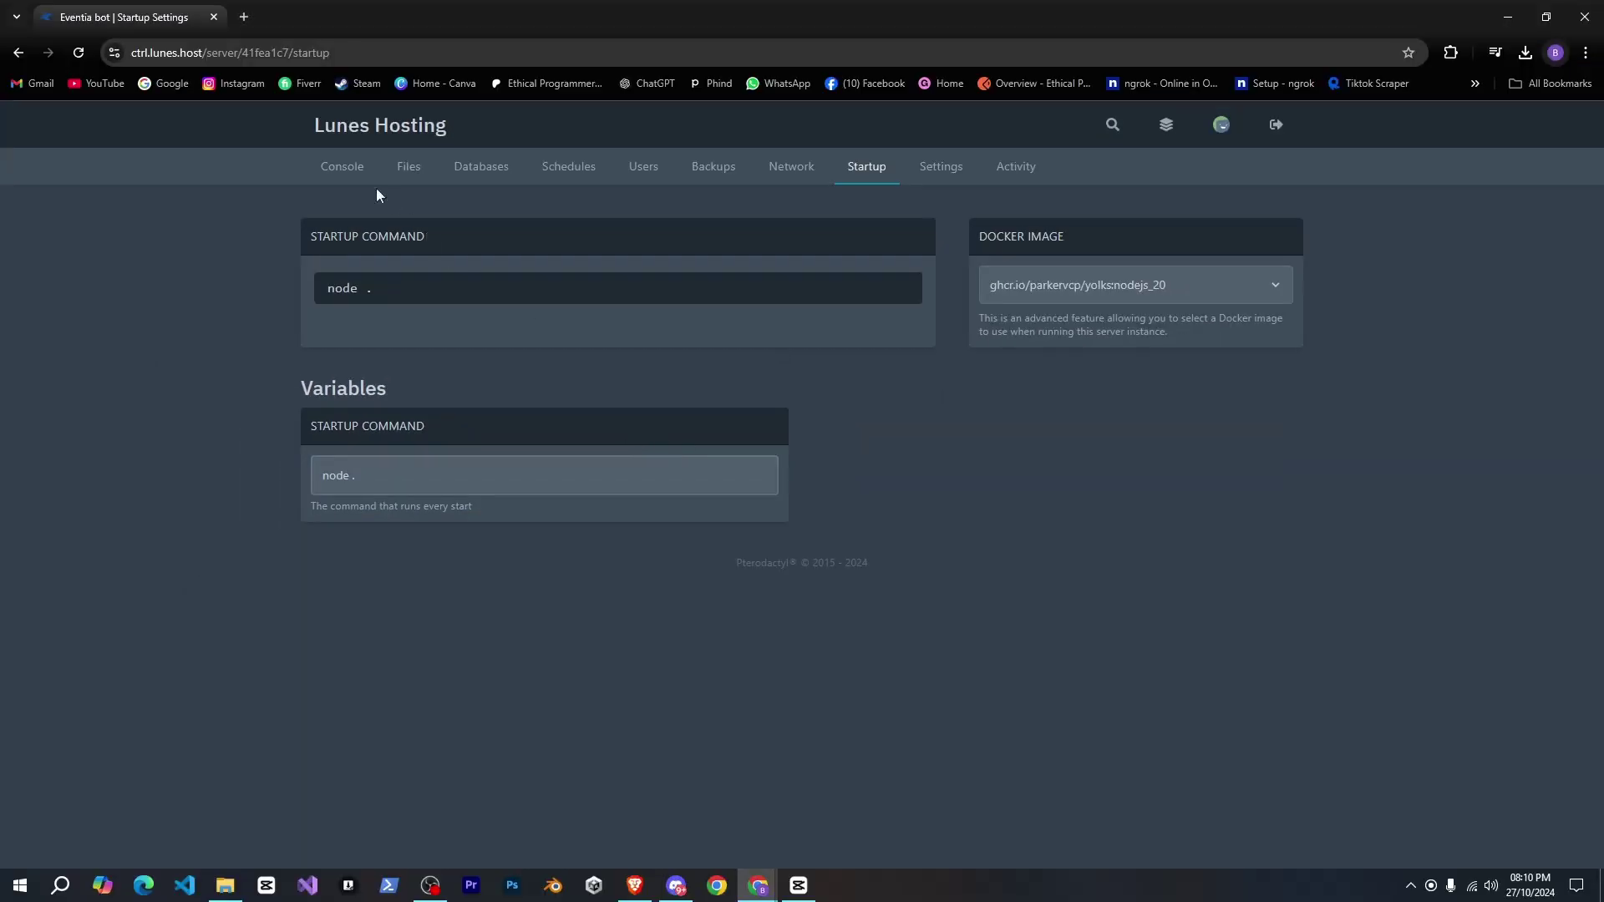
- In the Console, highlight the 'Cannot find module discord.js' error and its stack
{"action": "left_click", "coordinate": [344, 170]}
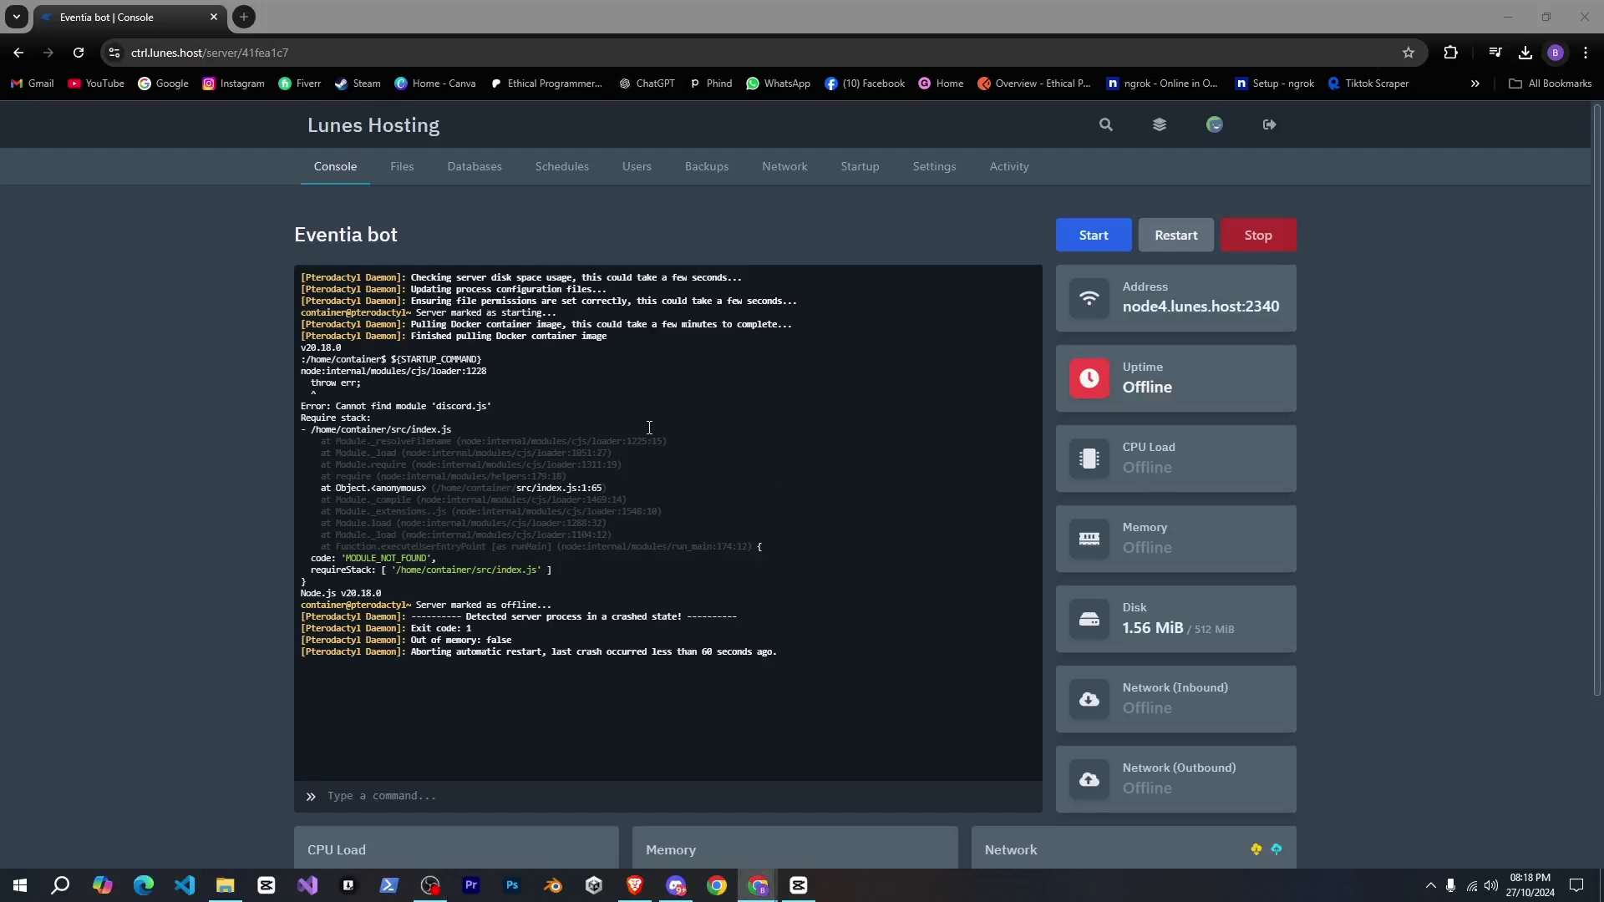
{"action": "left_click_drag", "start_coordinate": [649, 428], "coordinate": [384, 399]}
{"action": "left_click", "coordinate": [320, 460]}
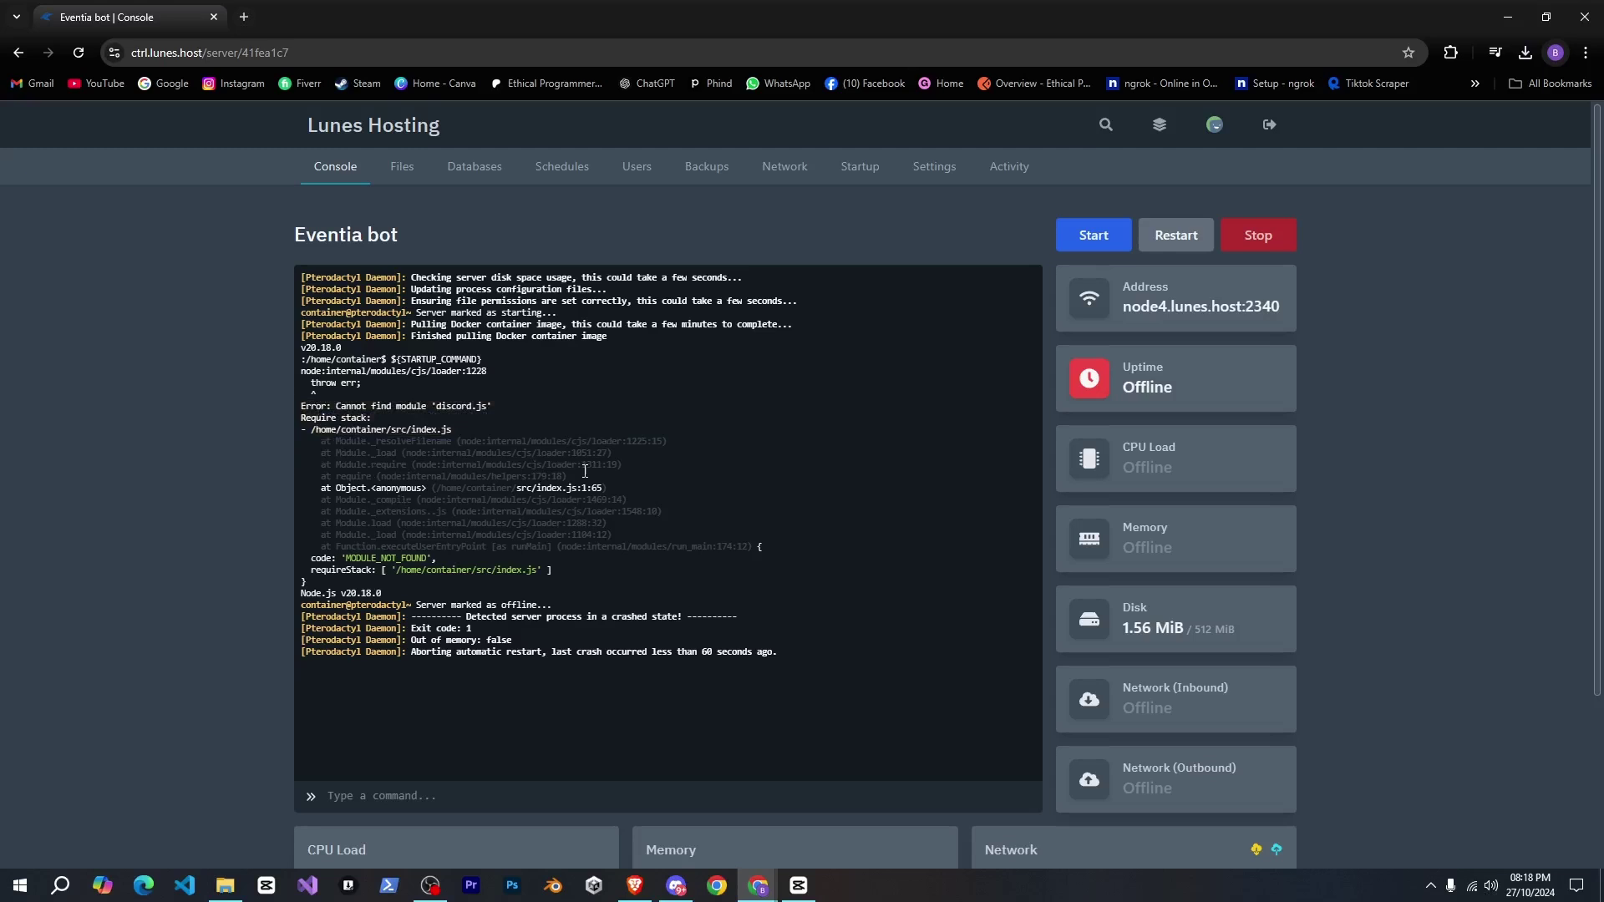
{"action": "left_click_drag", "start_coordinate": [744, 544], "coordinate": [330, 405]}
{"action": "left_click", "coordinate": [349, 397]}
- Change the startup command to 'npm install discord.js mongoose mongodb dotenv kazagumo kazagumo-filter' and start the server to install
{"action": "left_click", "coordinate": [868, 177]}
{"action": "left_click", "coordinate": [435, 476]}
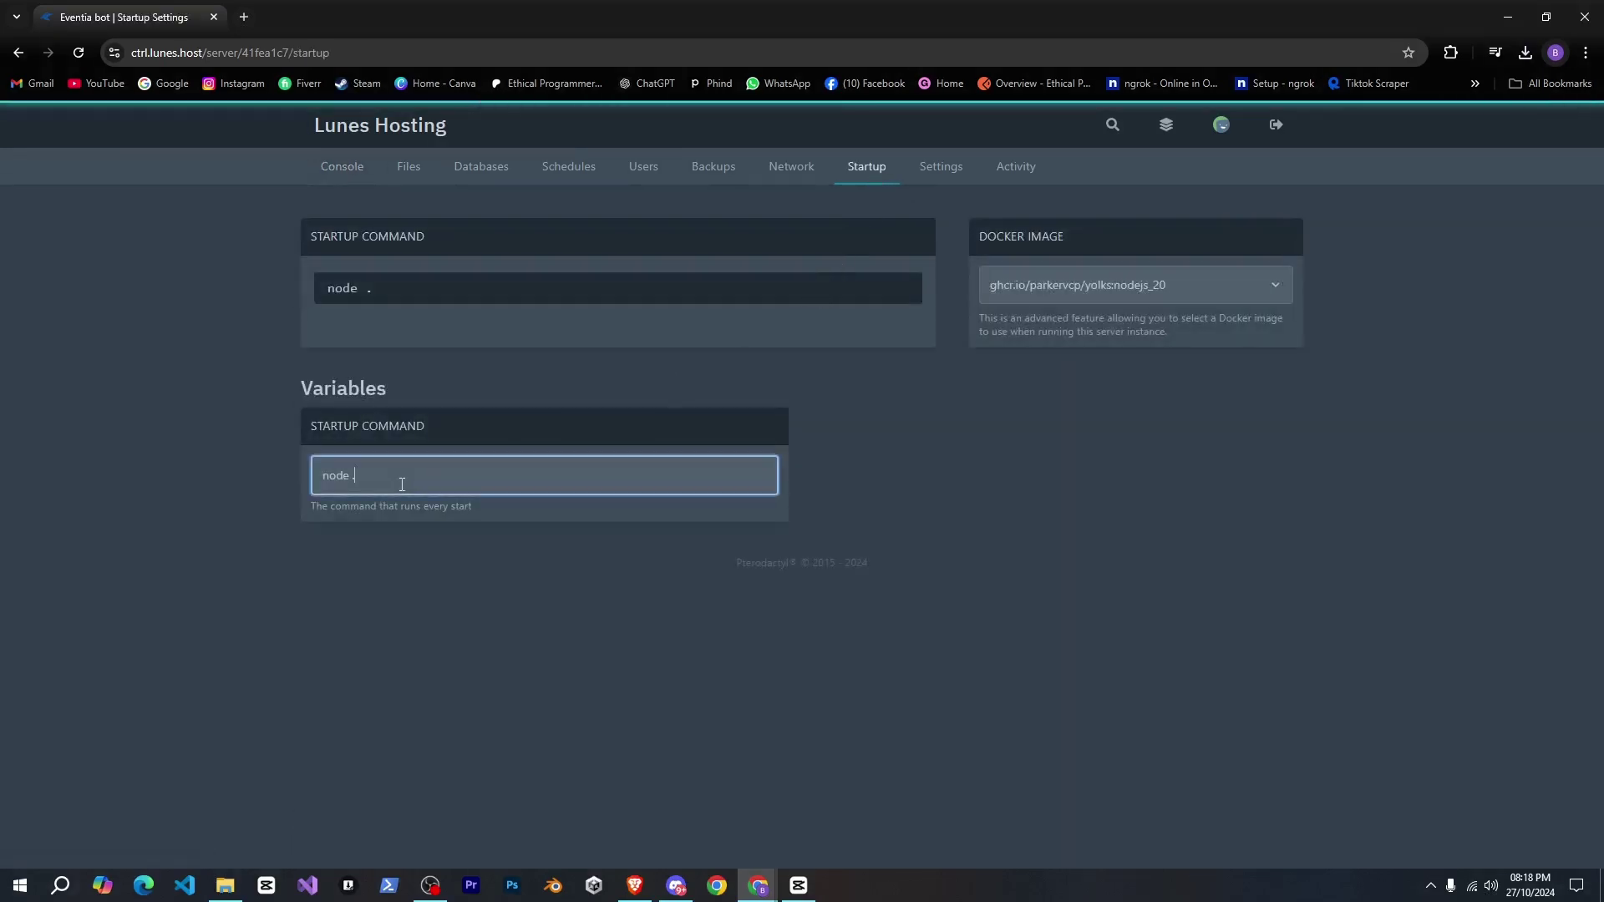
{"action": "key", "text": "ctrl+a"}
{"action": "type", "text": "npm instal"}
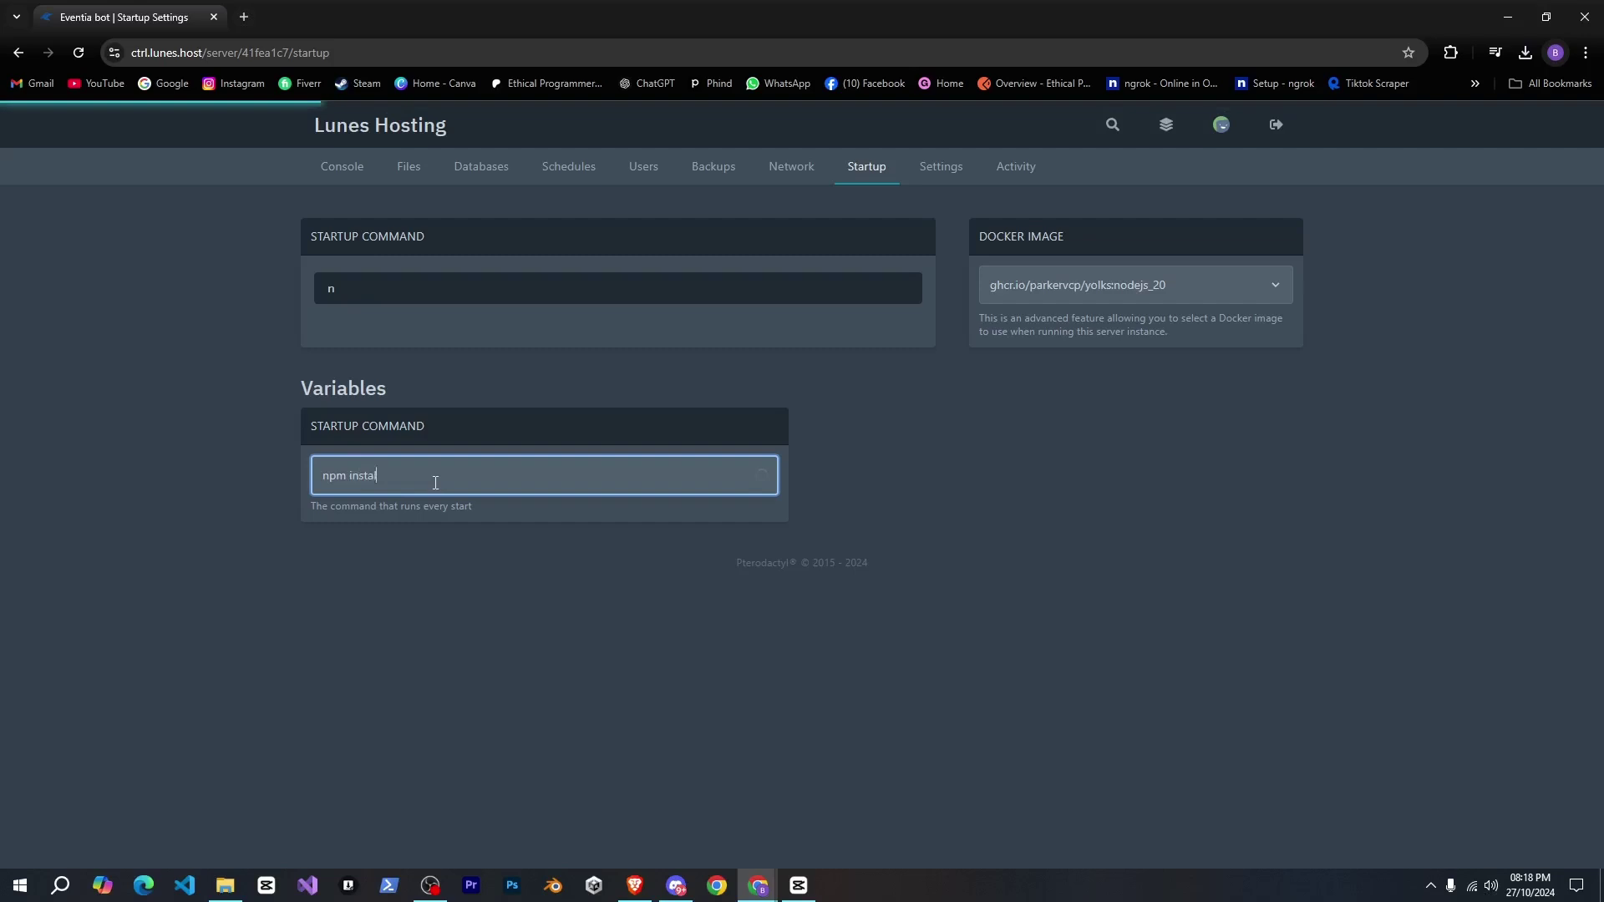
{"action": "type", "text": "l discord.js mongoose mongodb "}
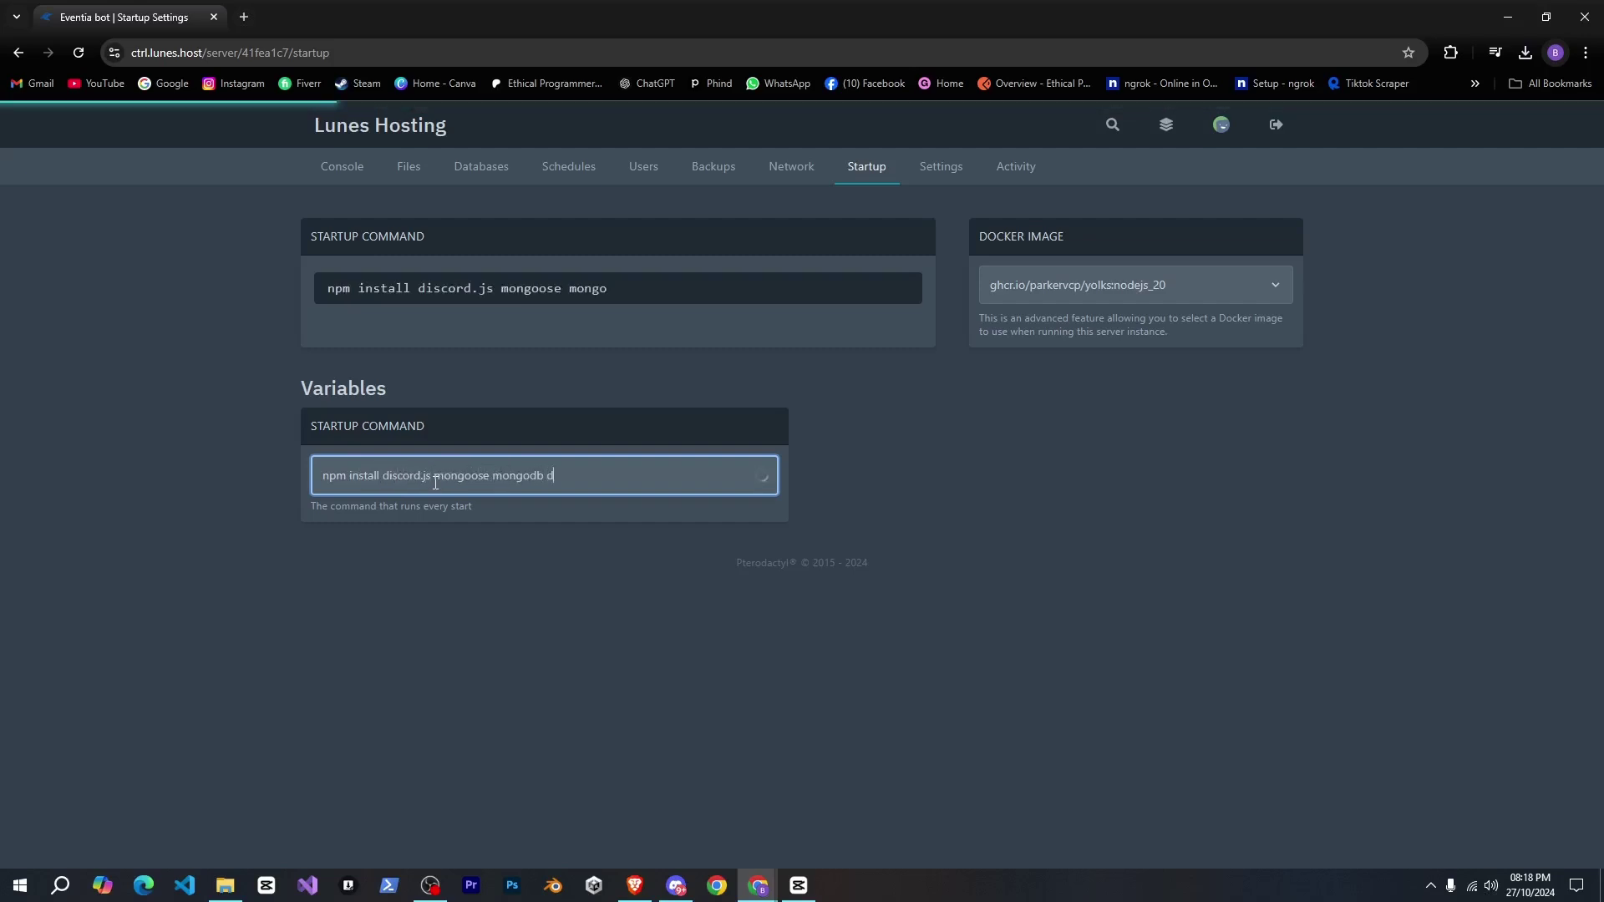
{"action": "type", "text": "dotenv kazagumo kazagumo"}
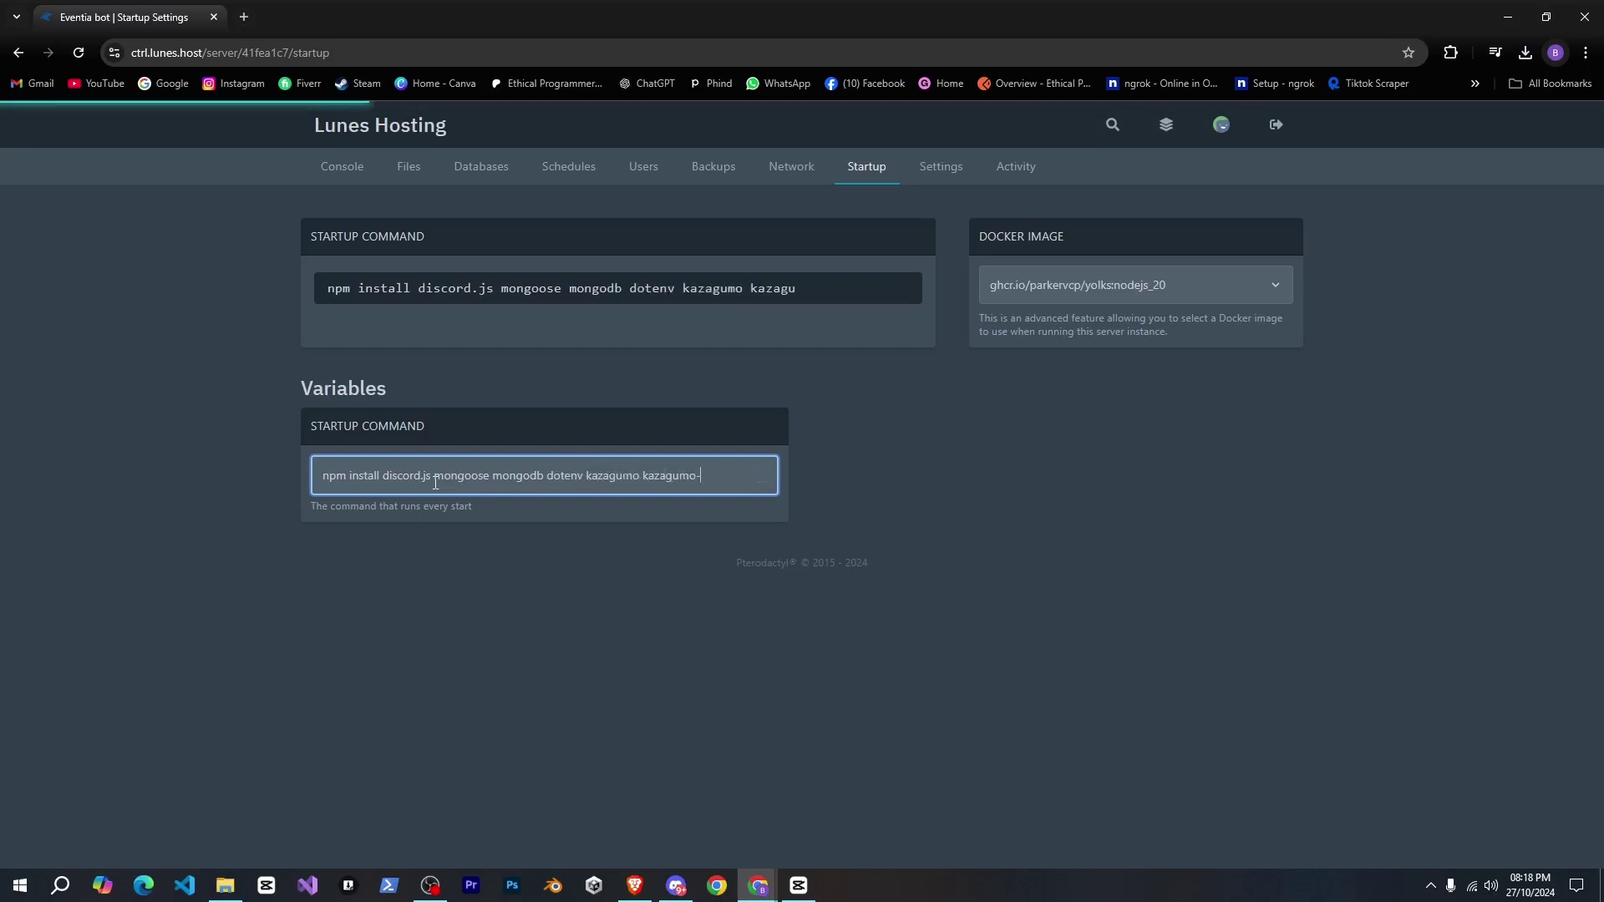
{"action": "type", "text": "-filter"}
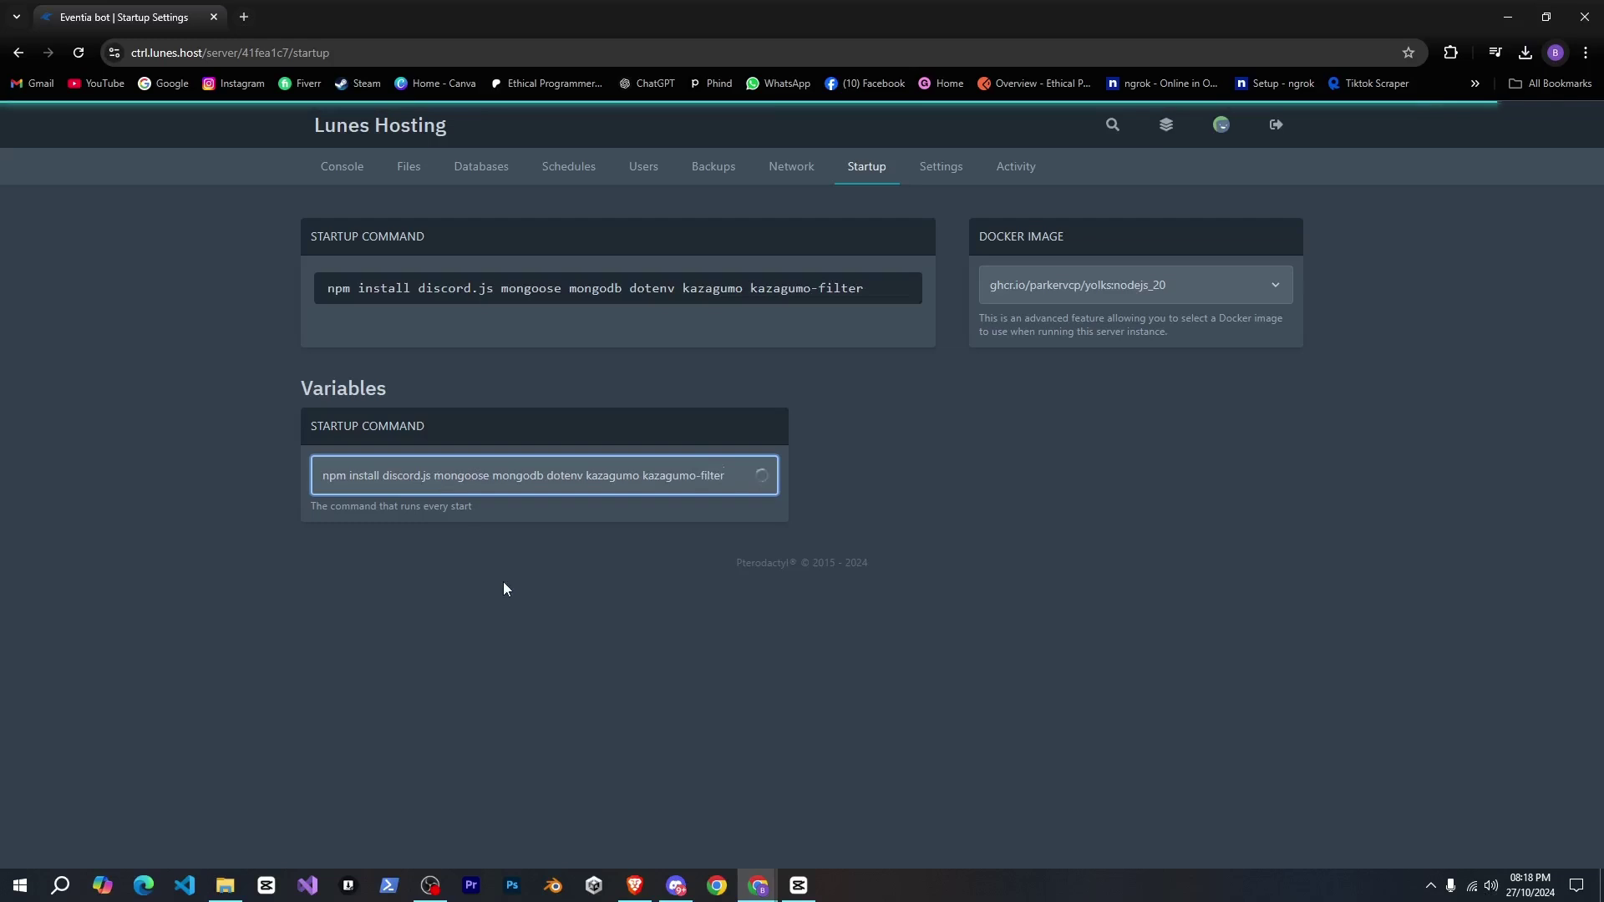
{"action": "left_click", "coordinate": [539, 517]}
{"action": "left_click", "coordinate": [338, 167]}
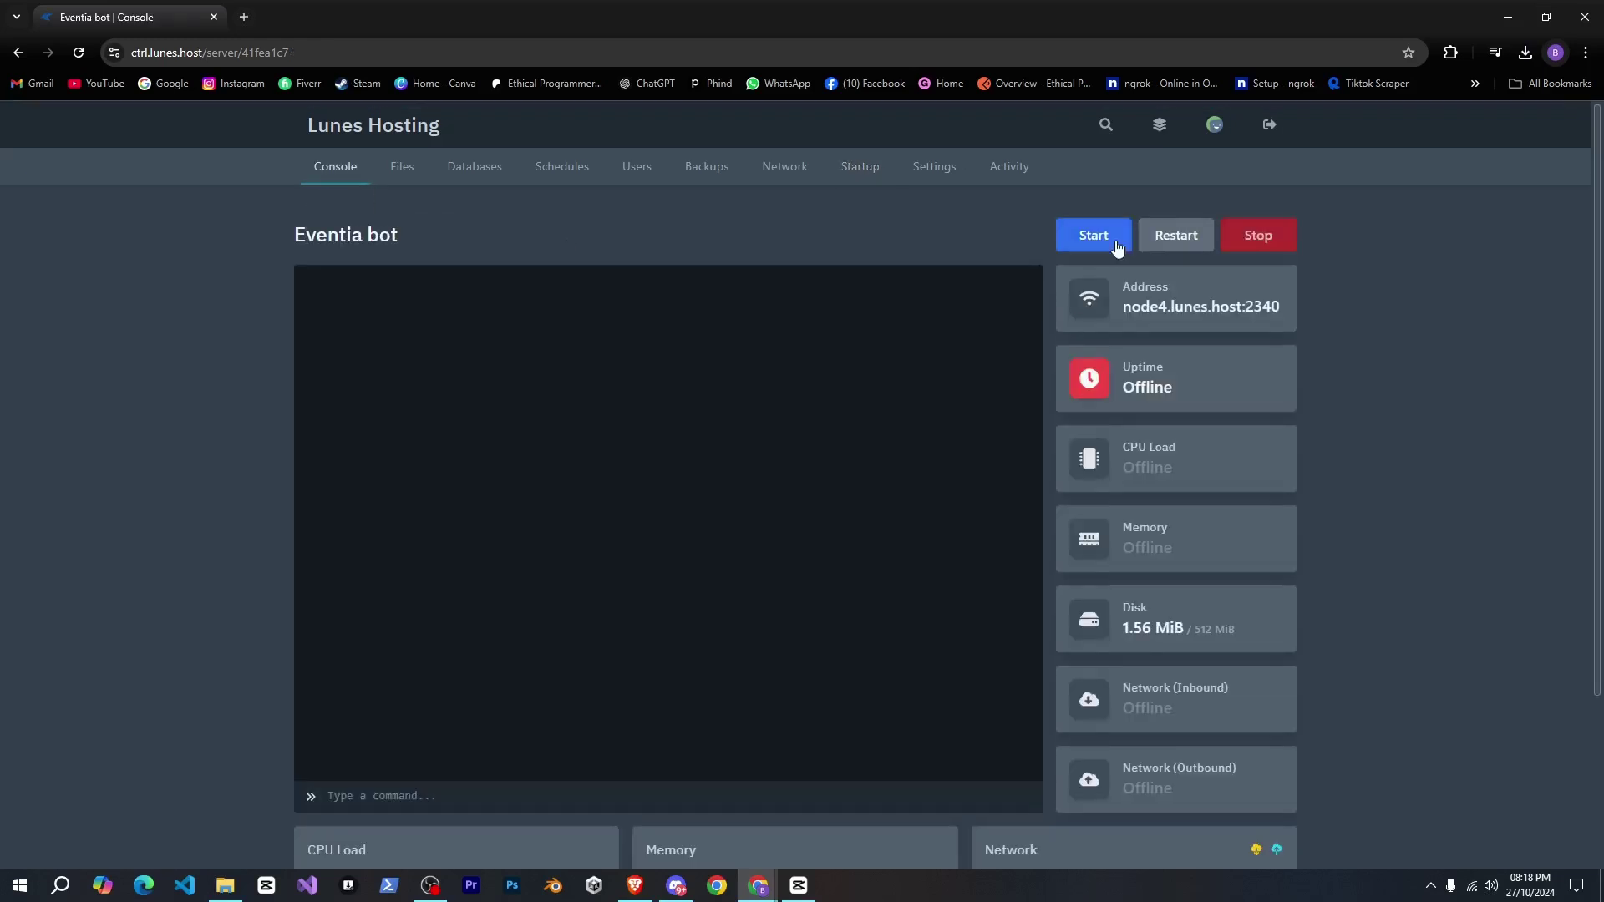
{"action": "left_click", "coordinate": [1111, 238]}
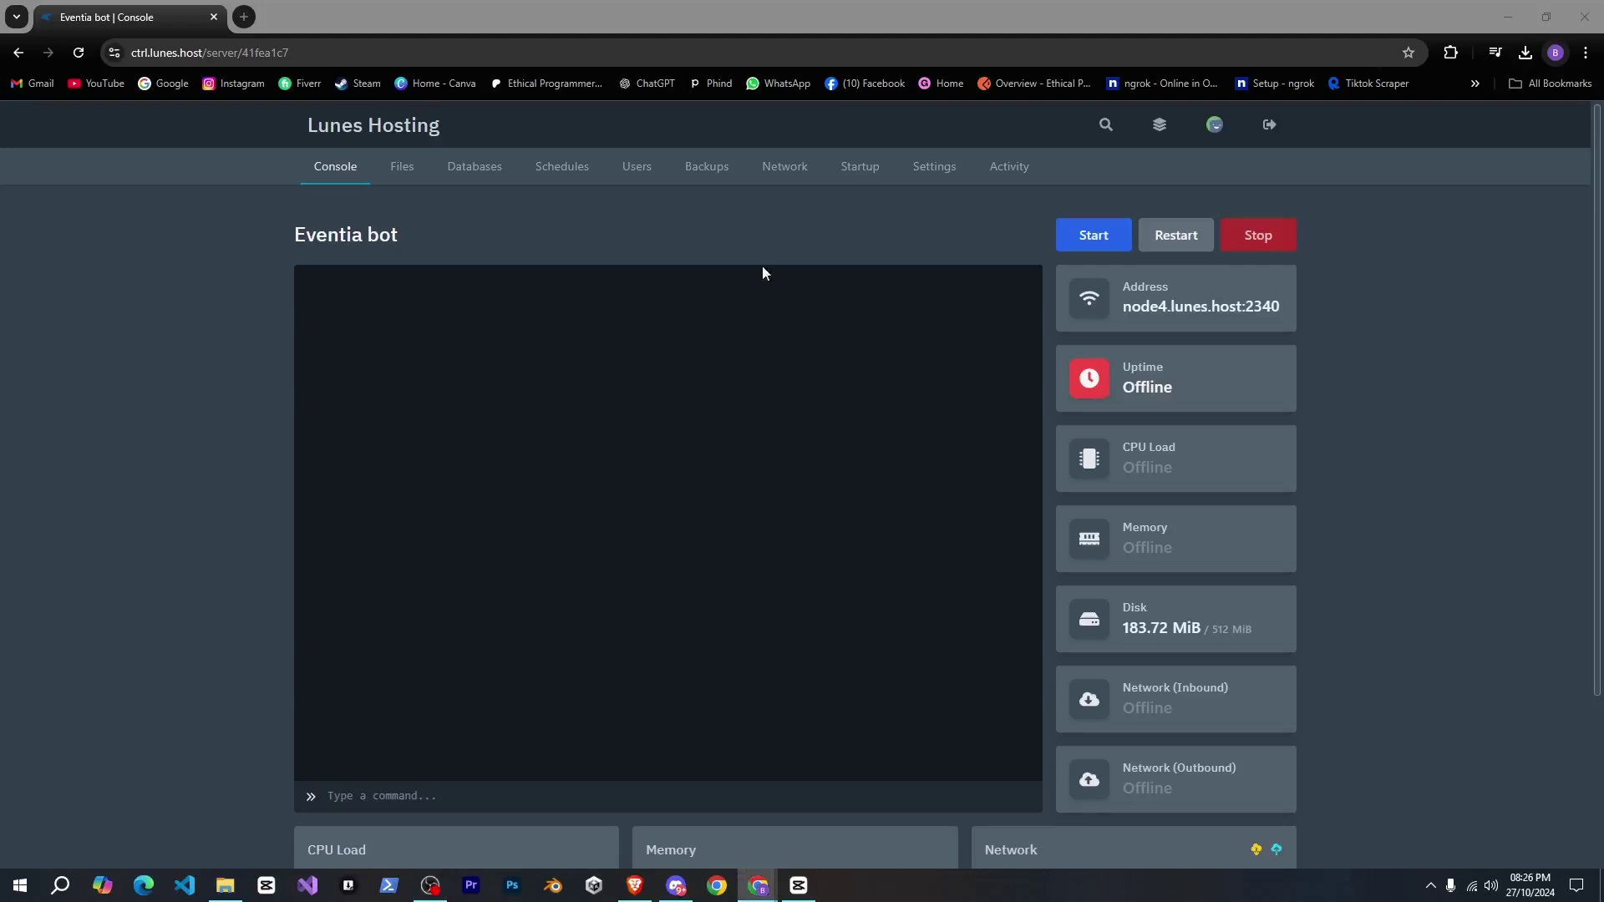
- Change the Startup Command variable back to 'node .' and return to the server console
{"action": "left_click", "coordinate": [452, 242]}
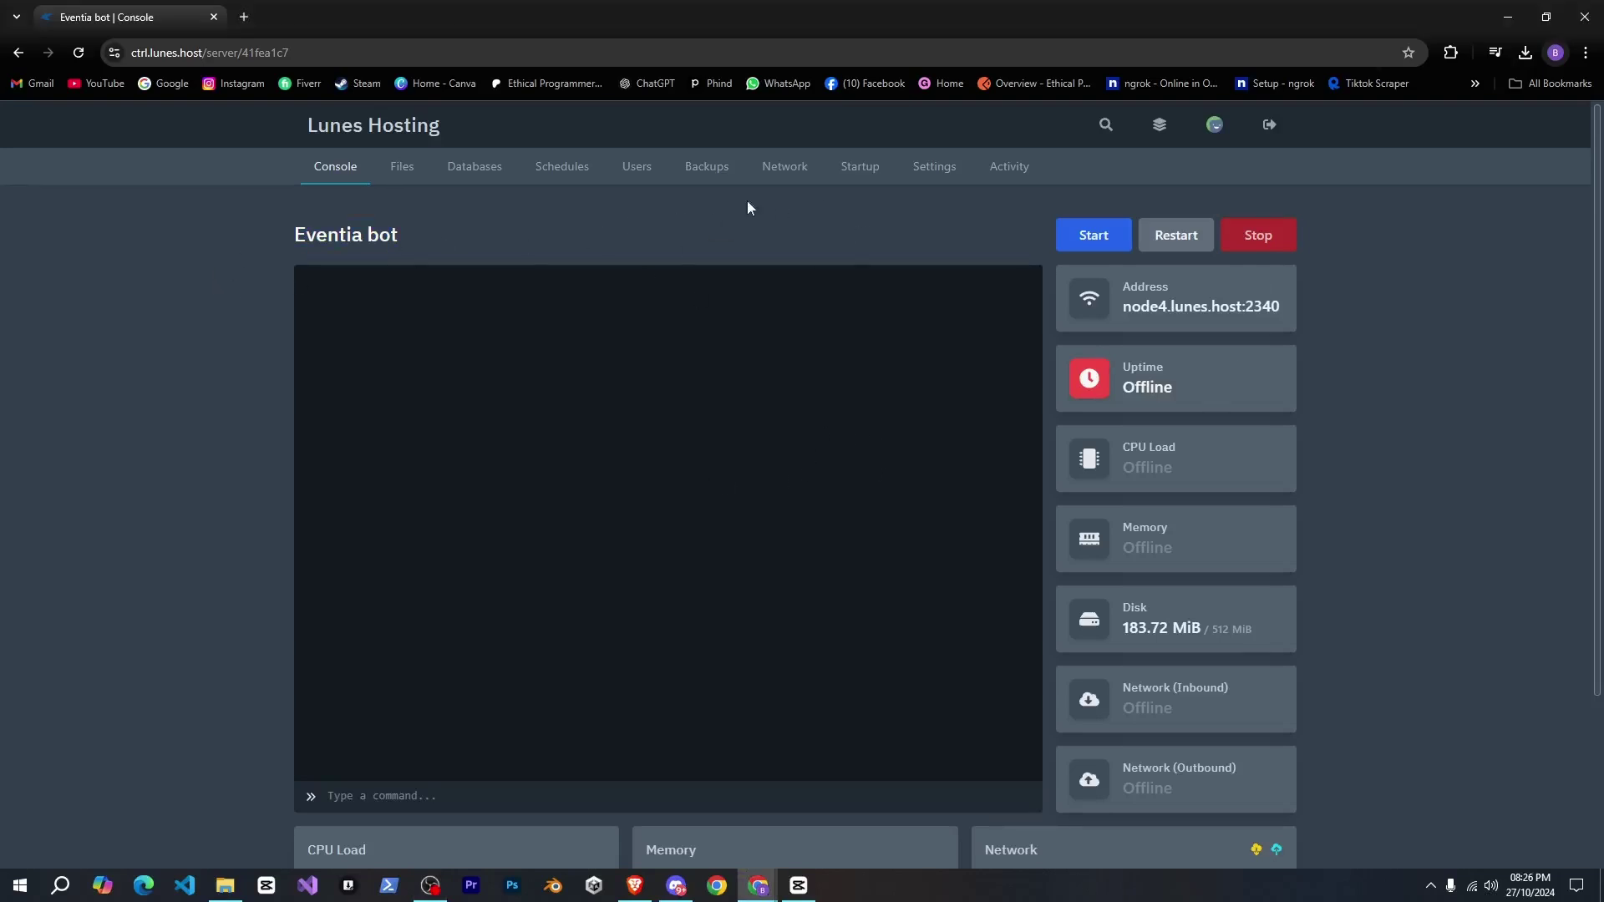
{"action": "left_click", "coordinate": [843, 177]}
{"action": "left_click_drag", "start_coordinate": [357, 475], "coordinate": [262, 483]}
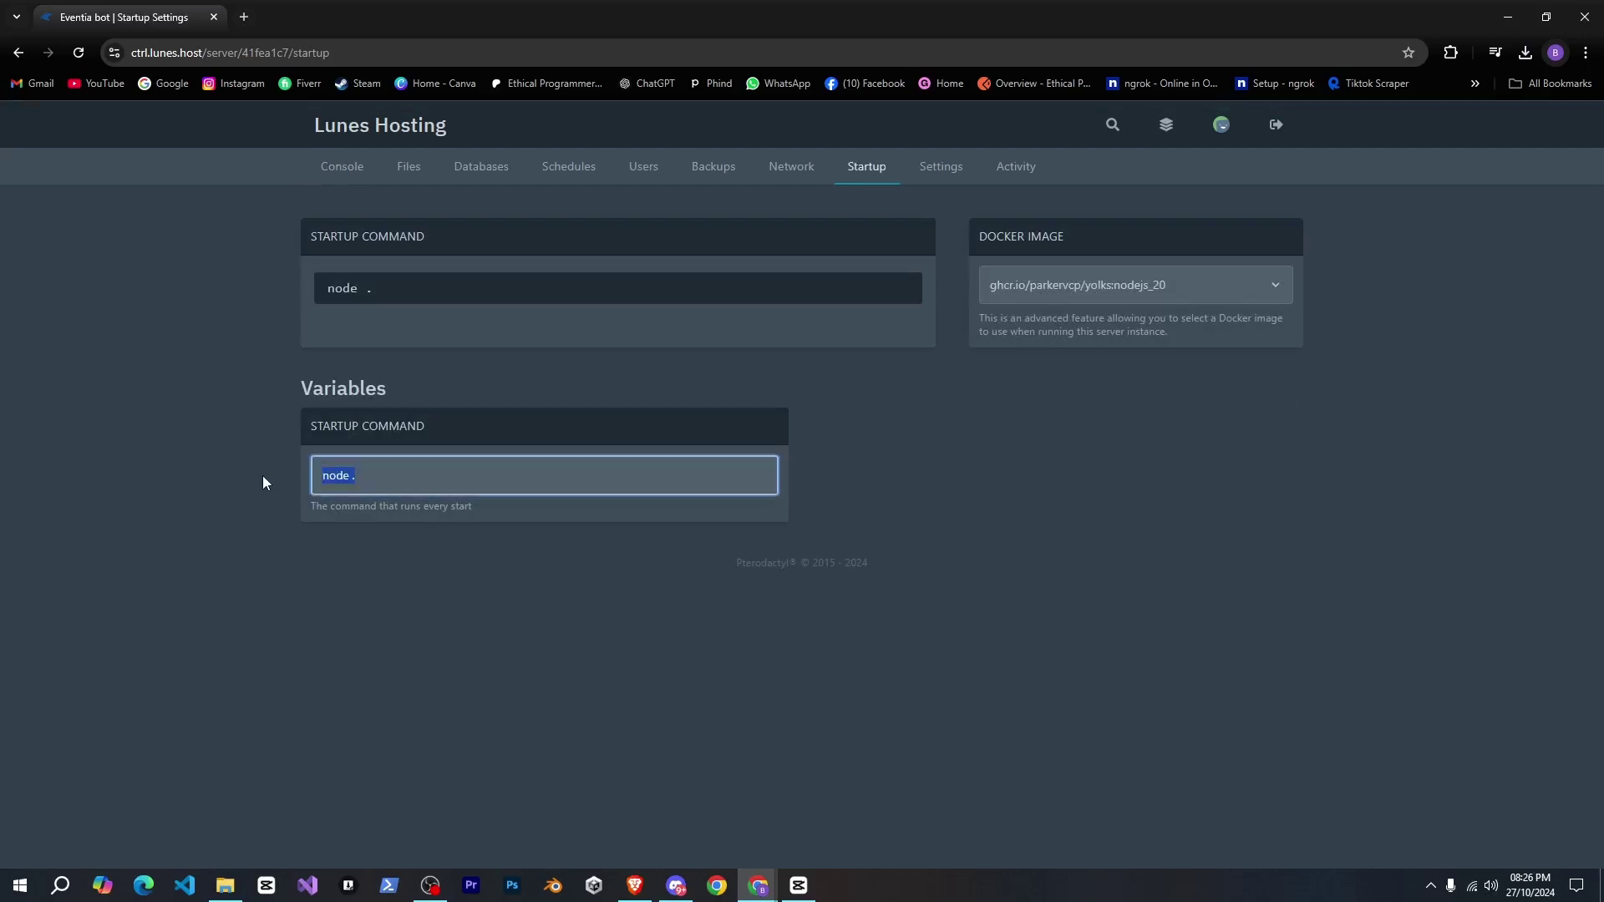
{"action": "type", "text": "node ."}
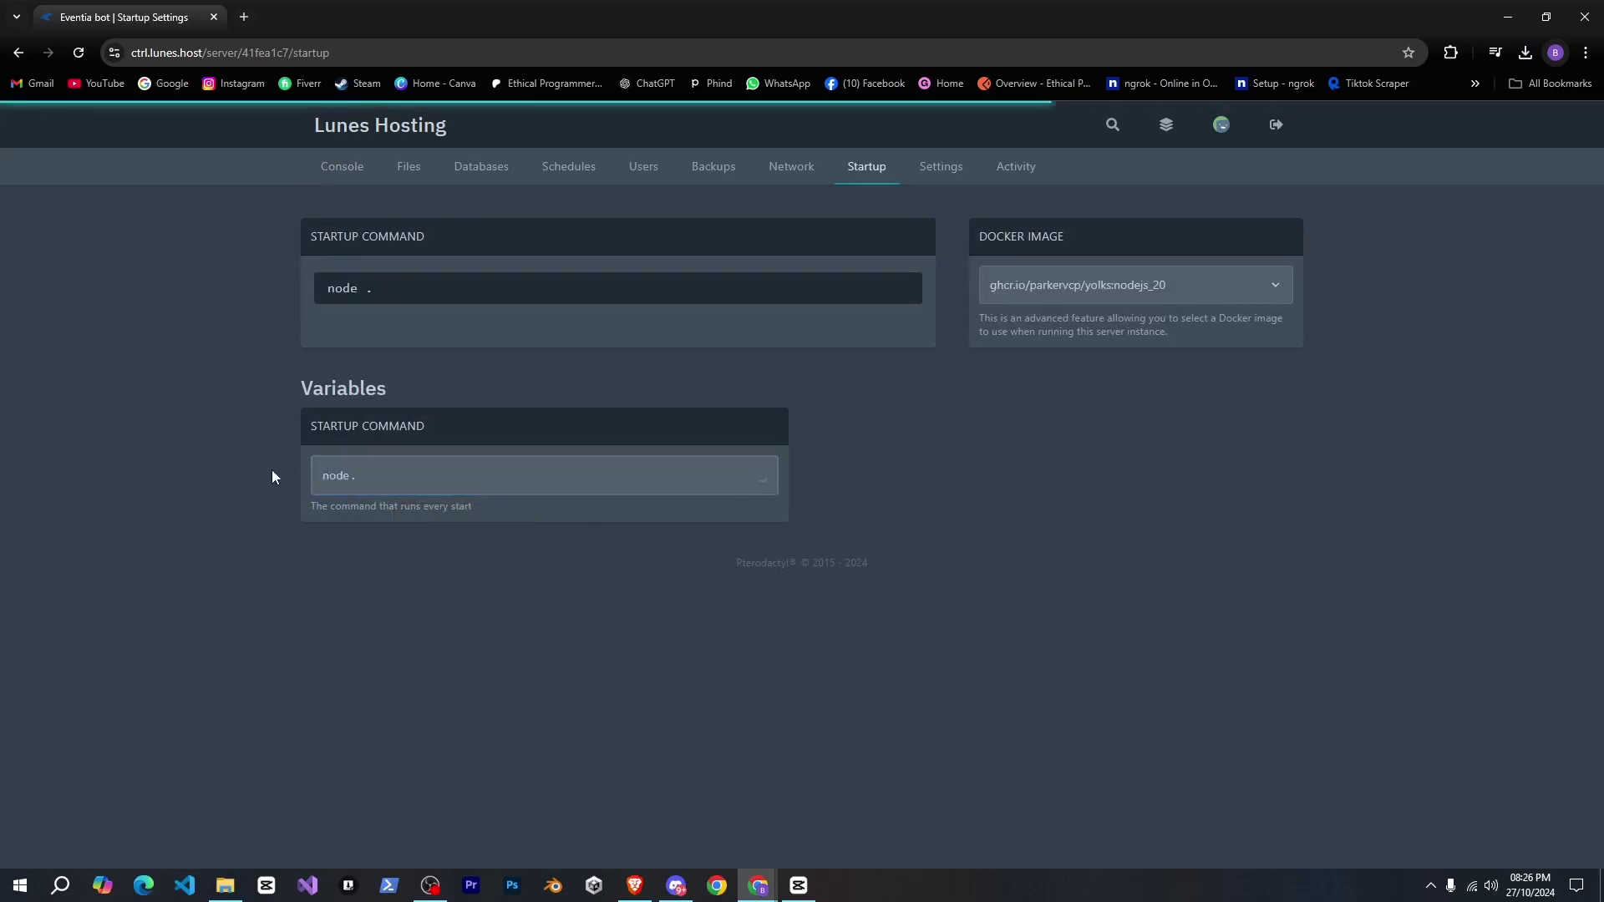
{"action": "left_click", "coordinate": [352, 182]}
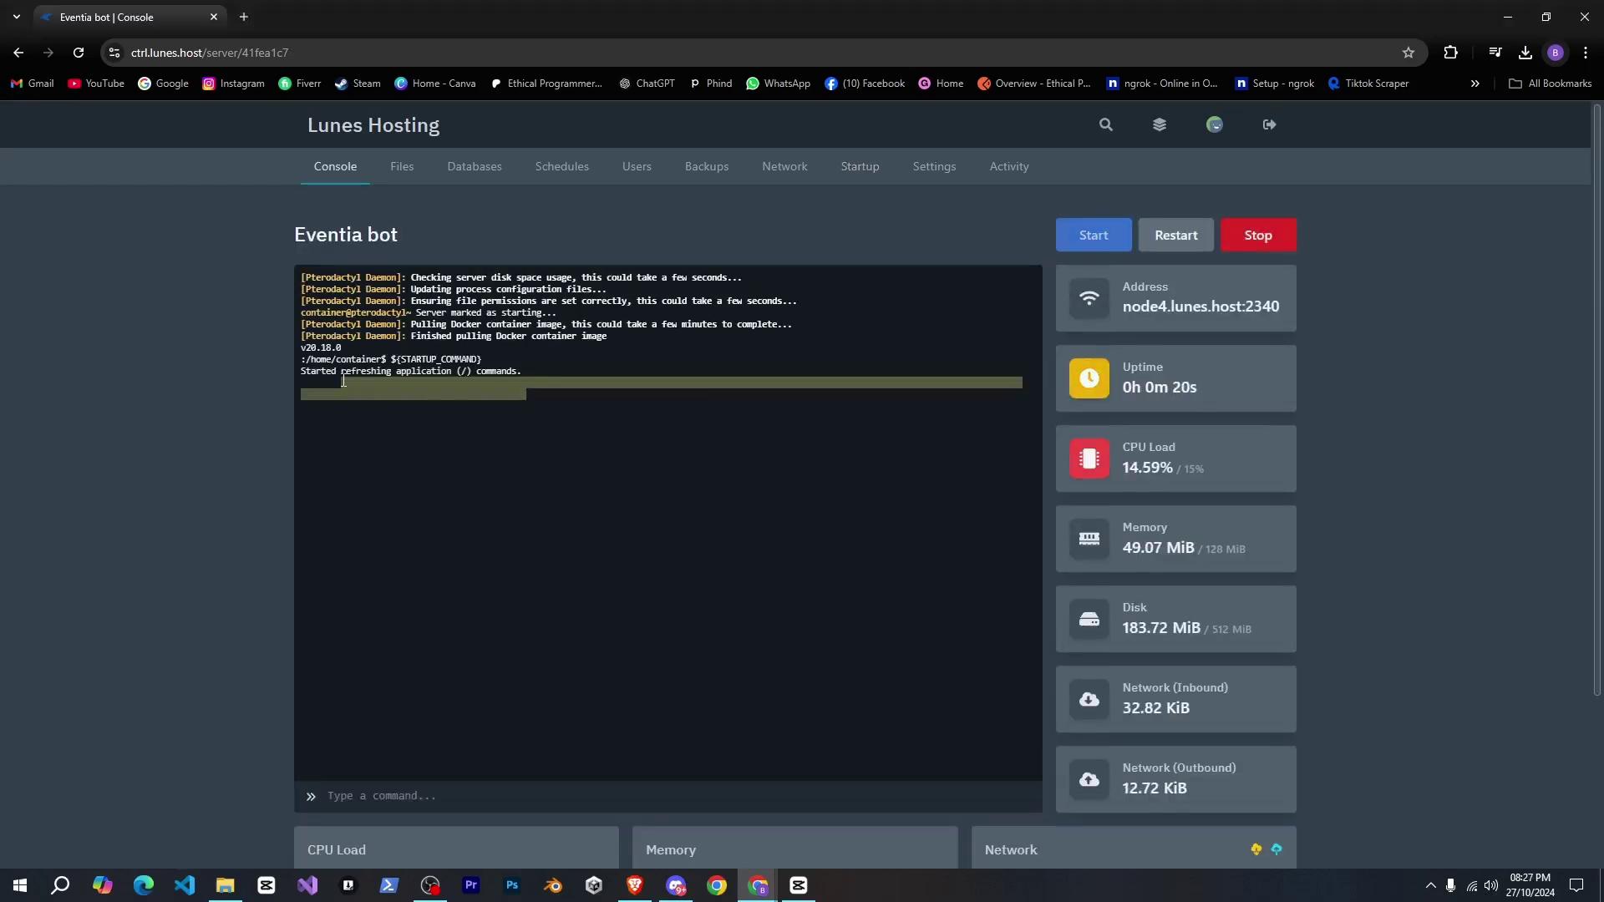
- In Discord, check the discobase v2 bot's profile shows it online, then leave Discord
{"action": "left_click", "coordinate": [676, 885]}
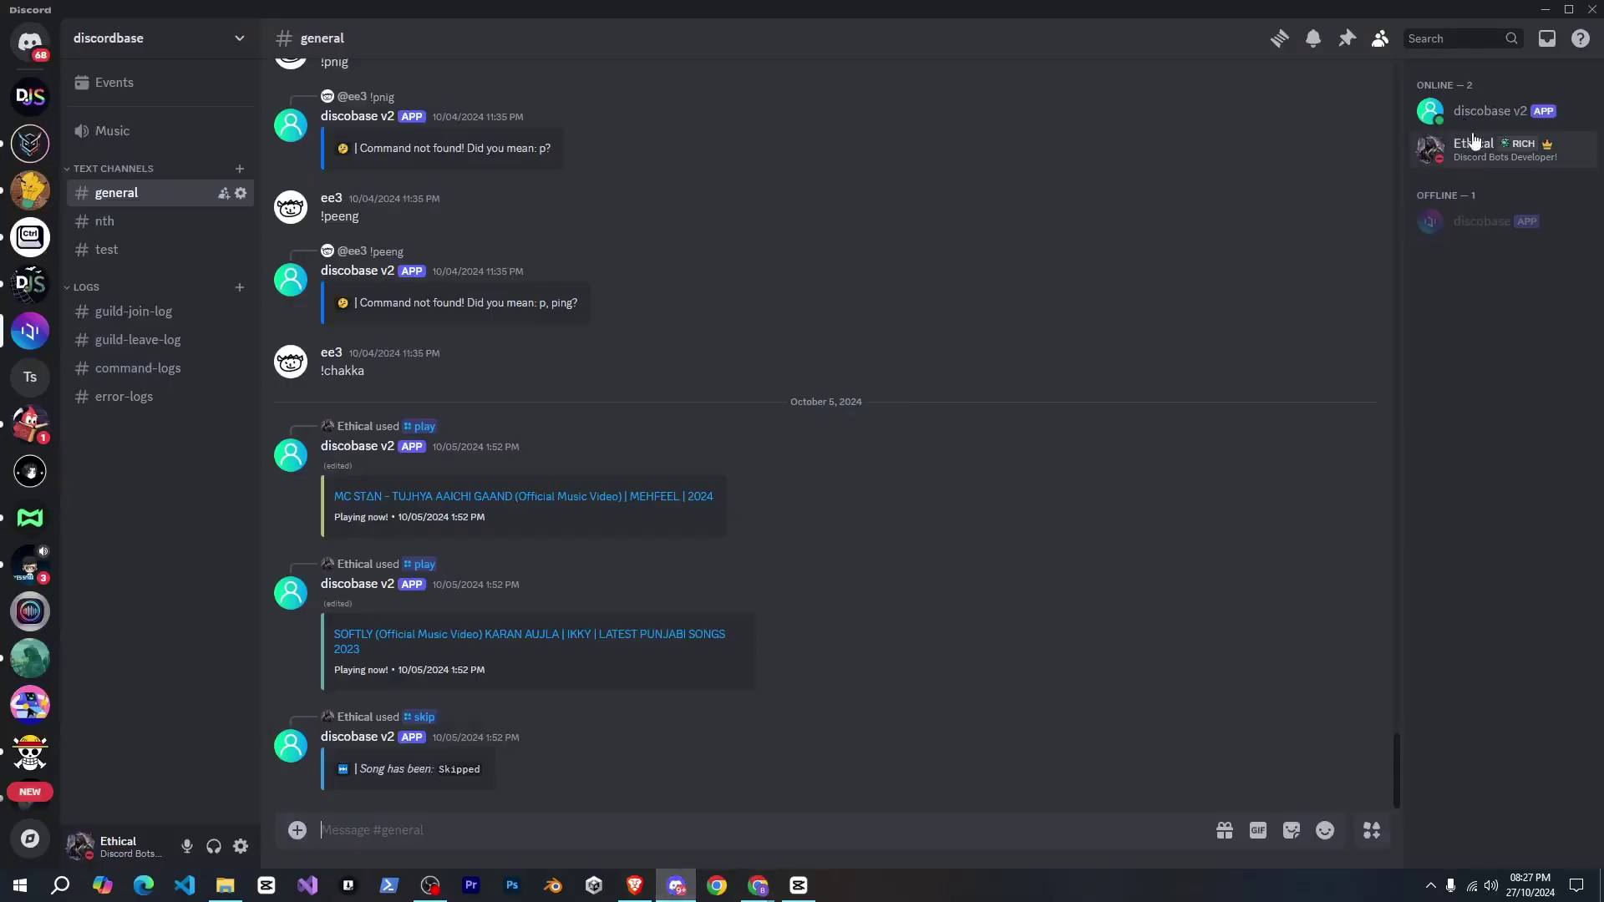
{"action": "left_click", "coordinate": [1490, 110]}
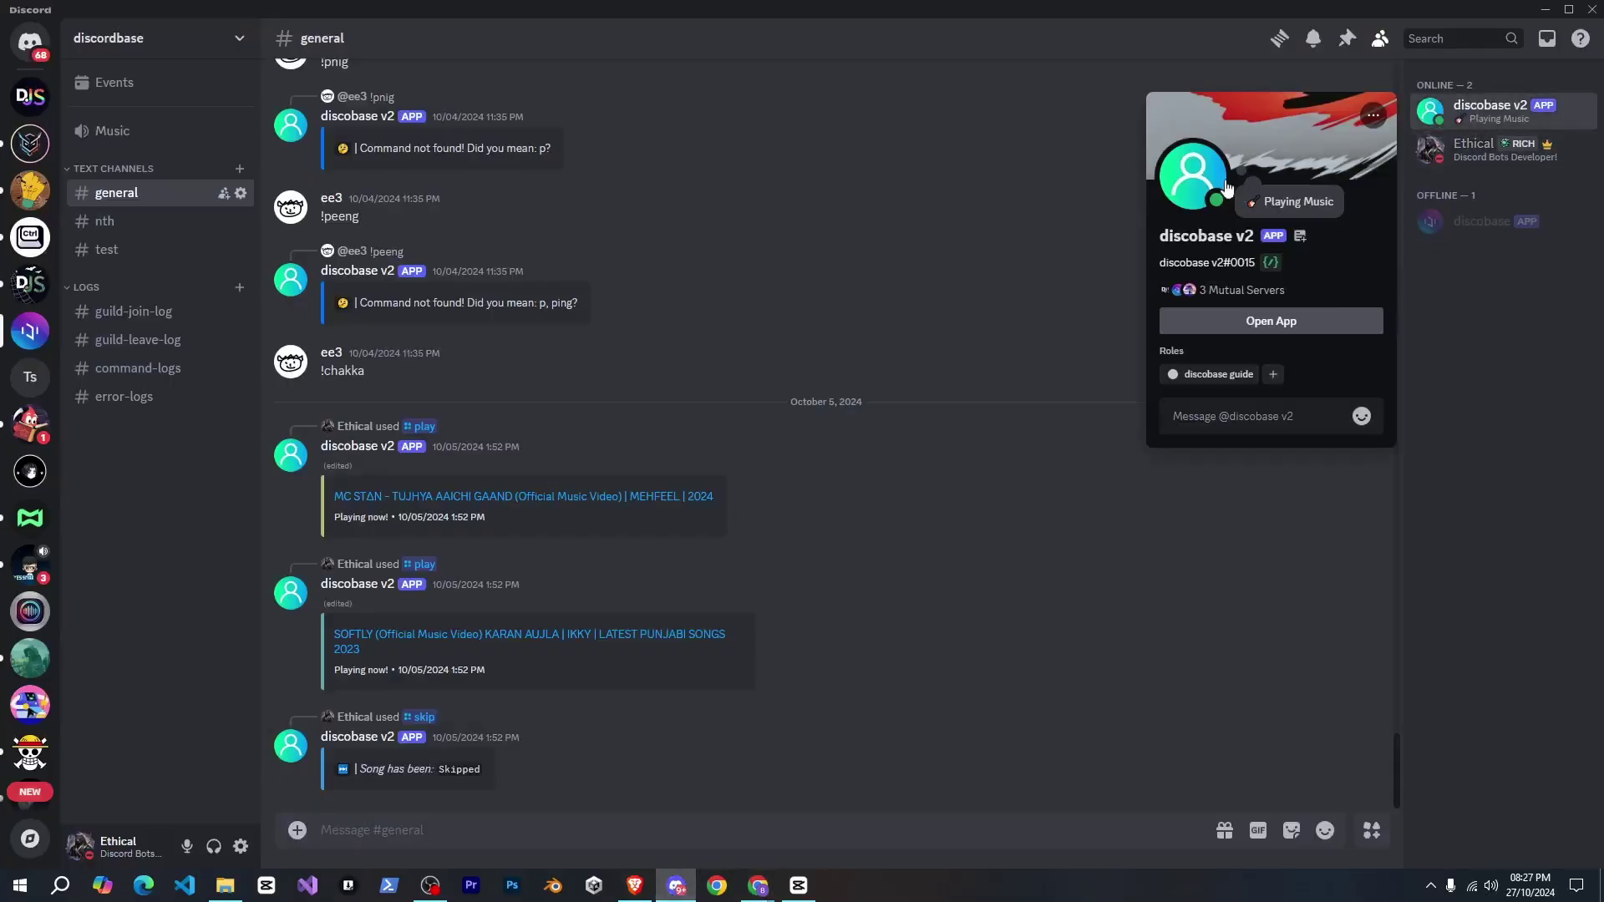
{"action": "left_click", "coordinate": [1077, 380]}
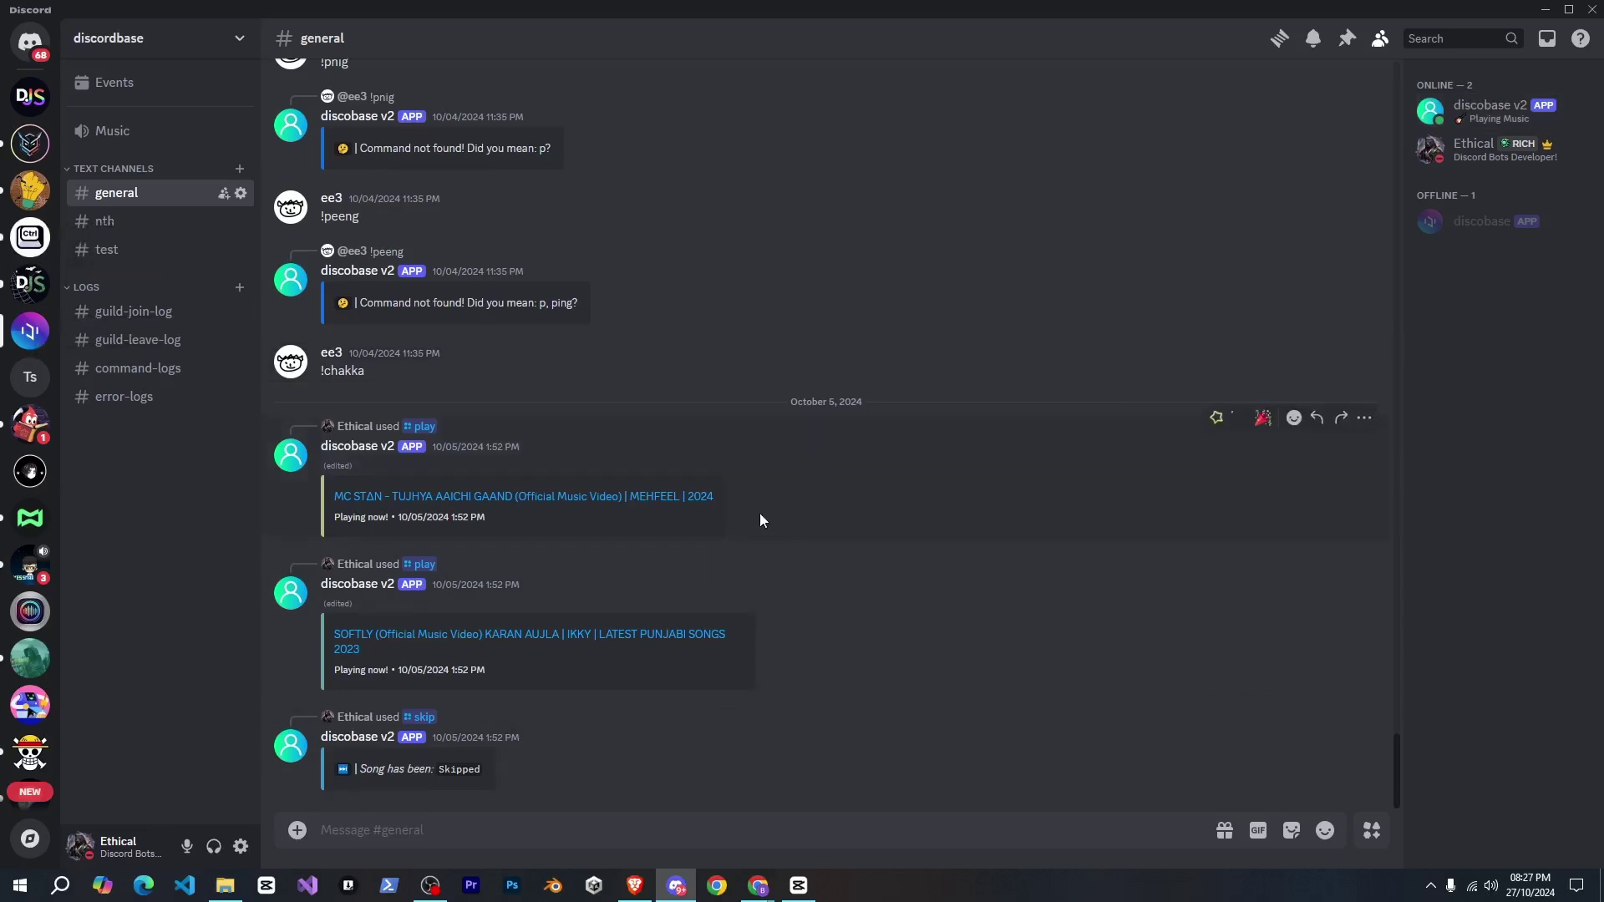
{"action": "scroll", "coordinate": [846, 596], "scroll_direction": "up", "scroll_amount": 3}
{"action": "scroll", "coordinate": [847, 594], "scroll_direction": "down", "scroll_amount": 3}
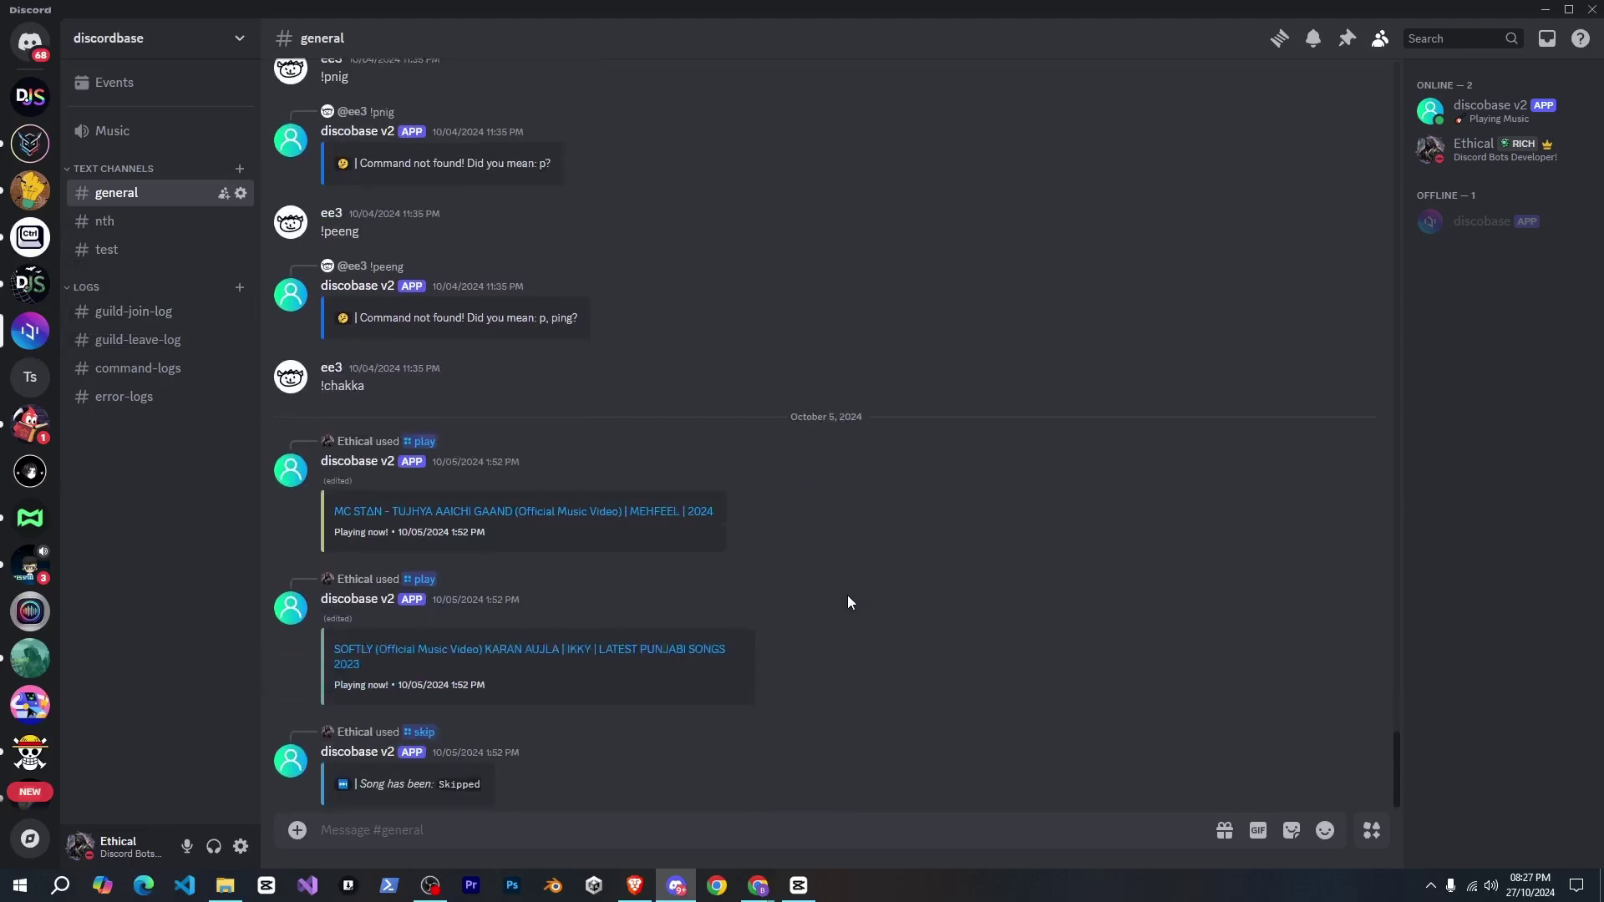
{"action": "left_click", "coordinate": [427, 883]}
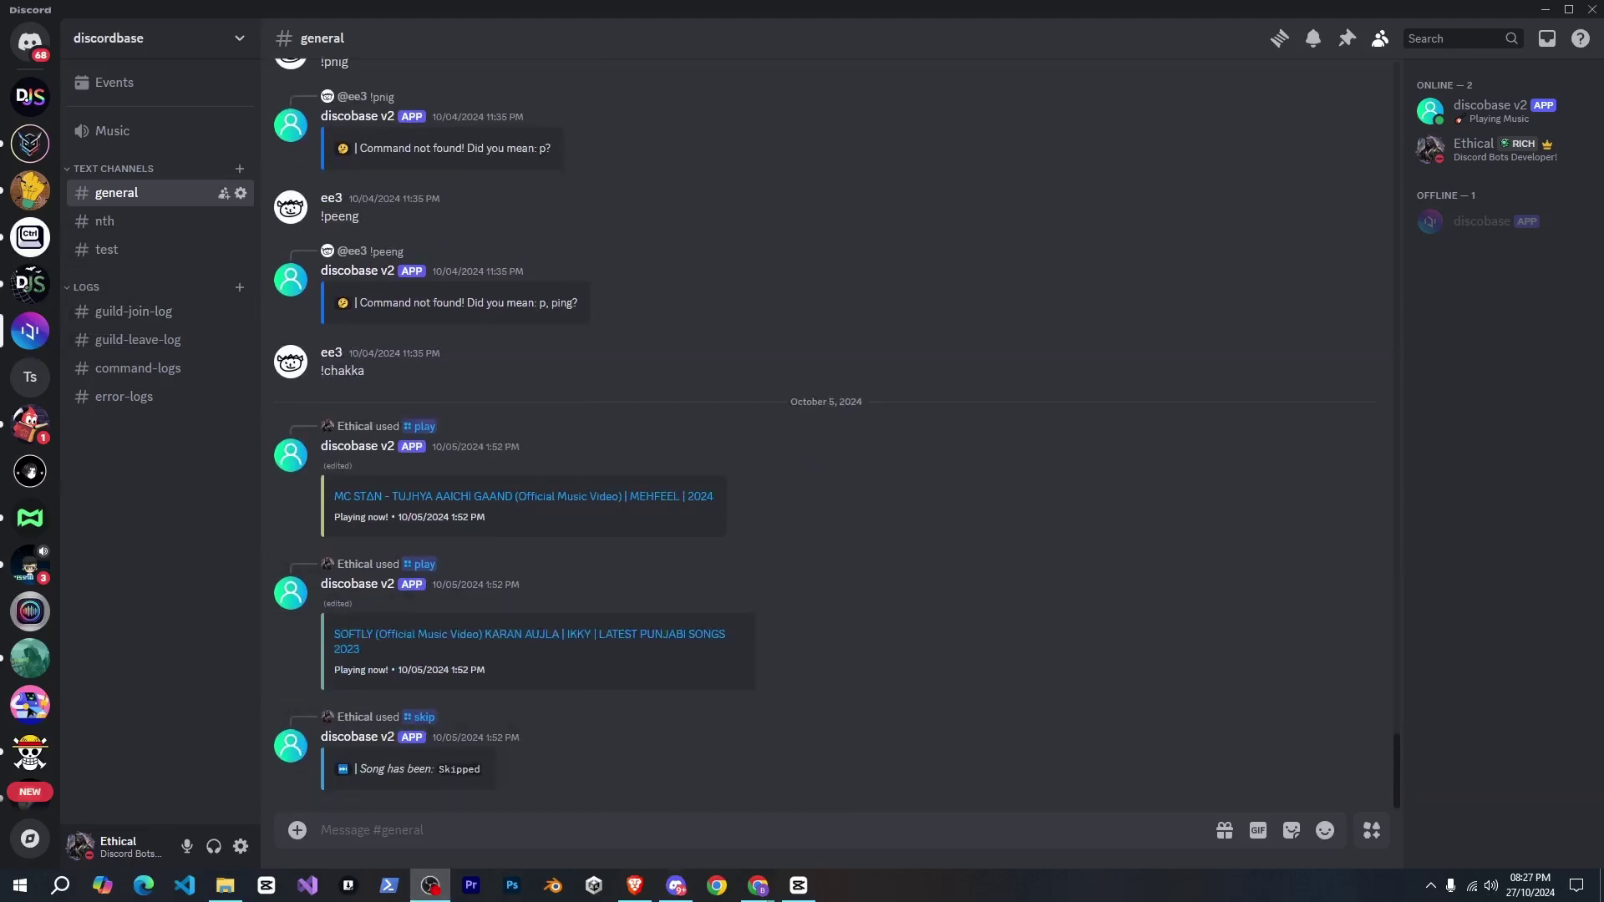